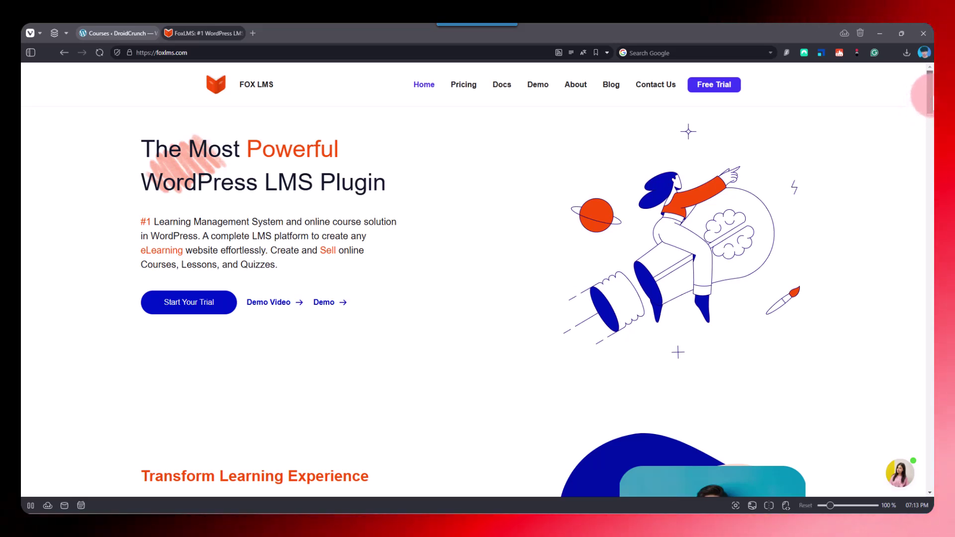
# - Scroll the foxlms.com homepage past Access All Essentials, Employee Training and Marketplace down to Key Features
pyautogui.moveTo(928, 100)
pyautogui.mouseDown()
pyautogui.moveTo(929, 161)
pyautogui.moveTo(928, 98)
pyautogui.mouseUp()
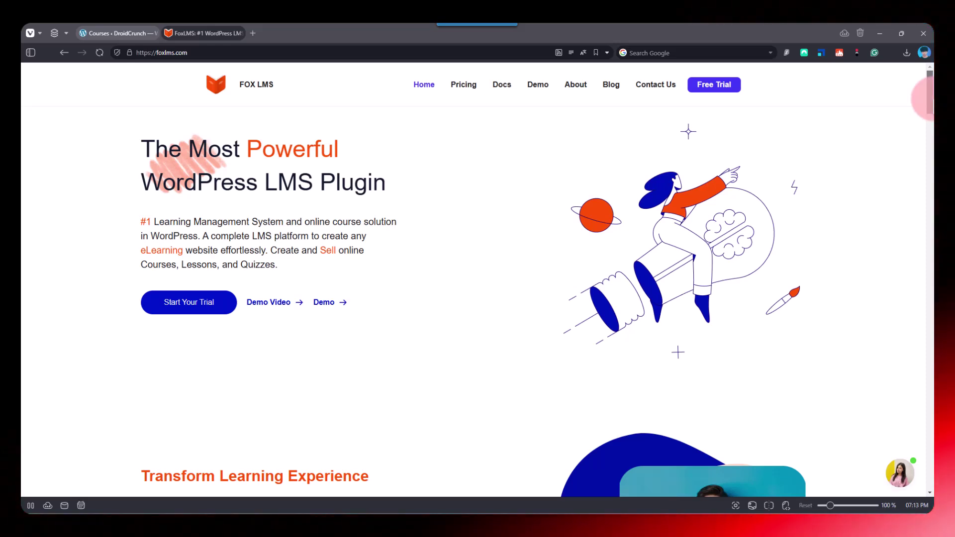
pyautogui.moveTo(928, 98); pyautogui.dragTo(931, 116)
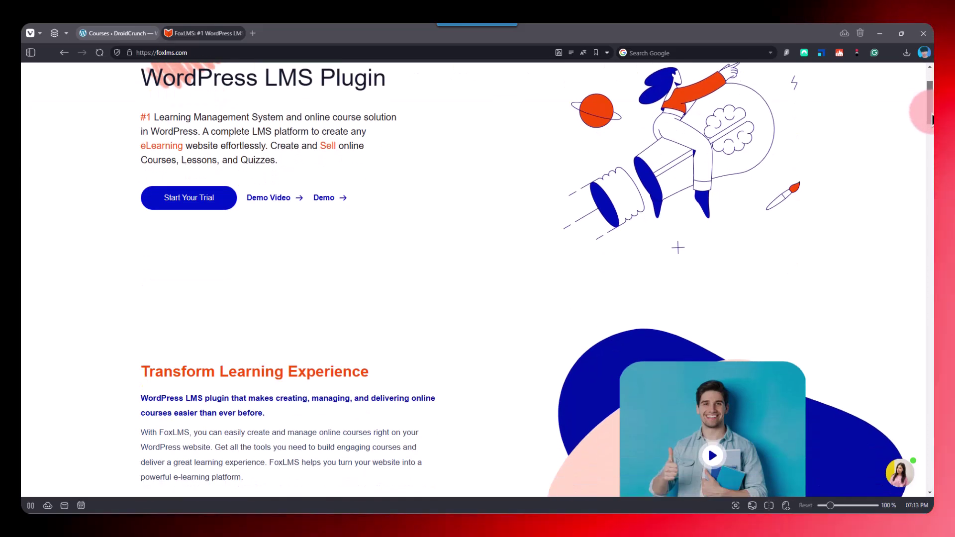
pyautogui.moveTo(931, 119); pyautogui.dragTo(932, 160)
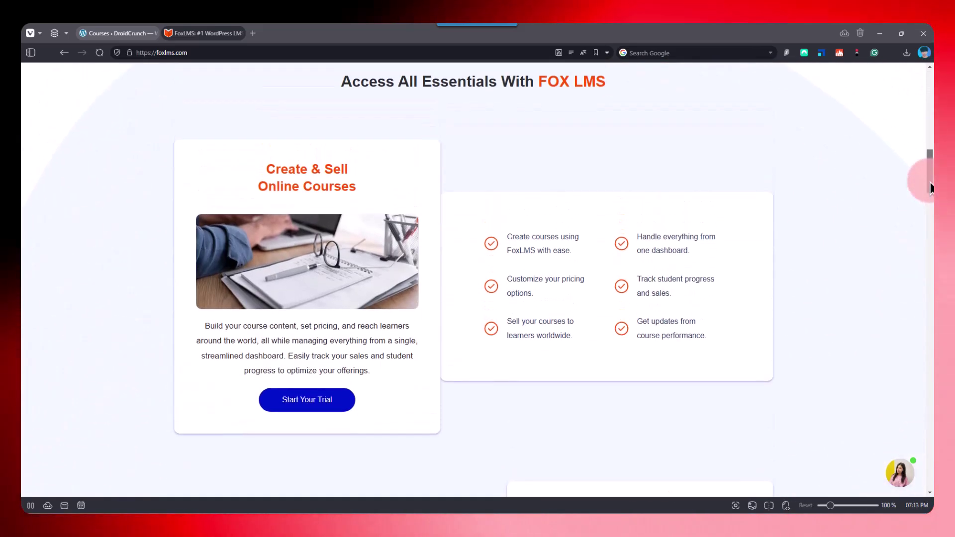
pyautogui.click(336, 223)
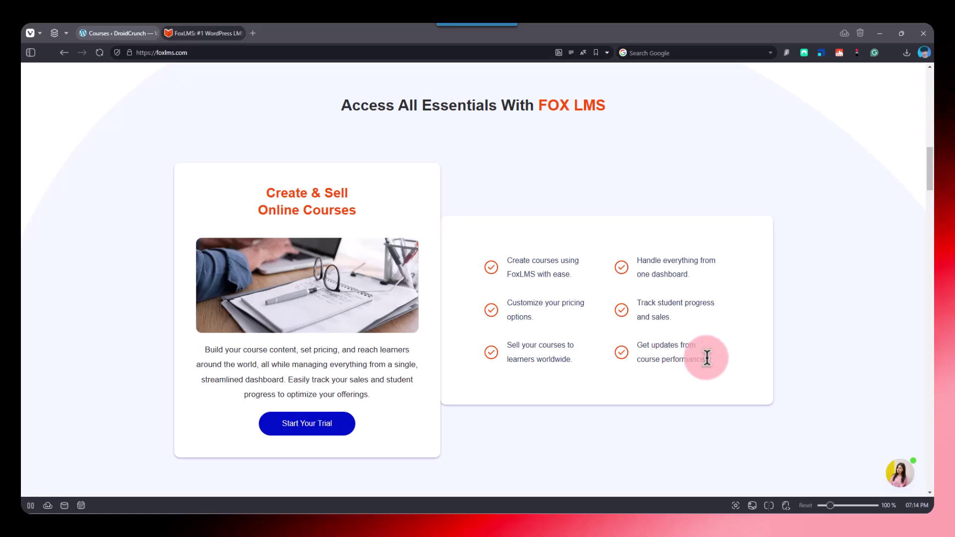
pyautogui.scroll(-5, 727, 359)
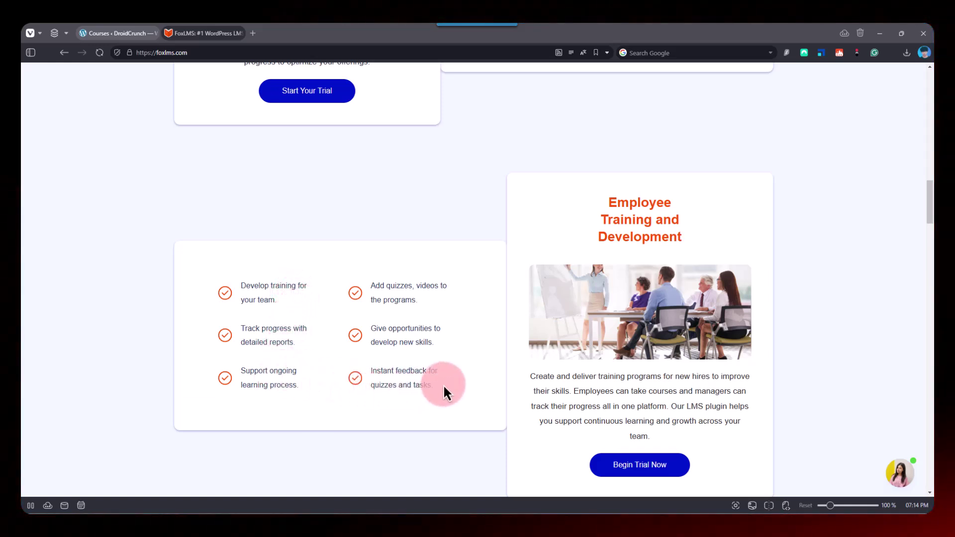
pyautogui.scroll(-5, 445, 383)
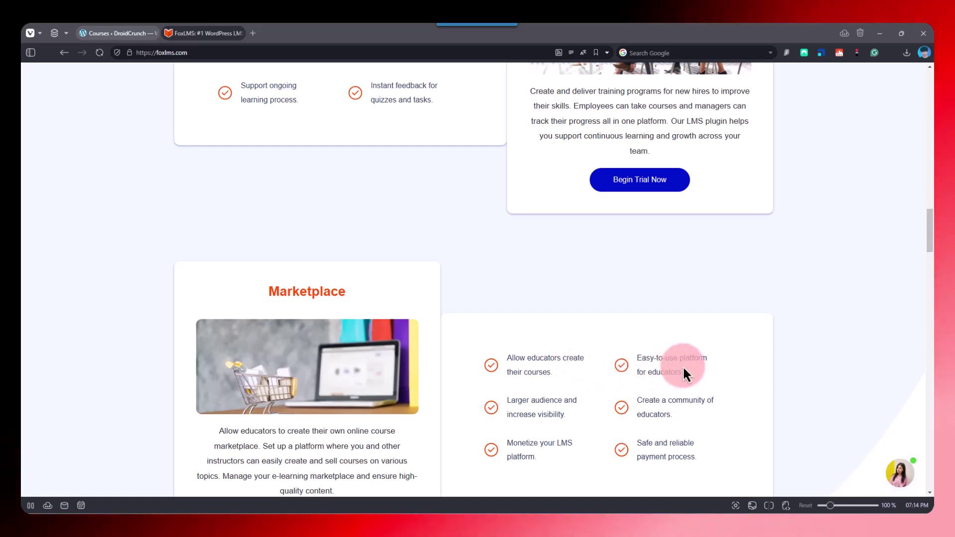
pyautogui.scroll(-2, 681, 360)
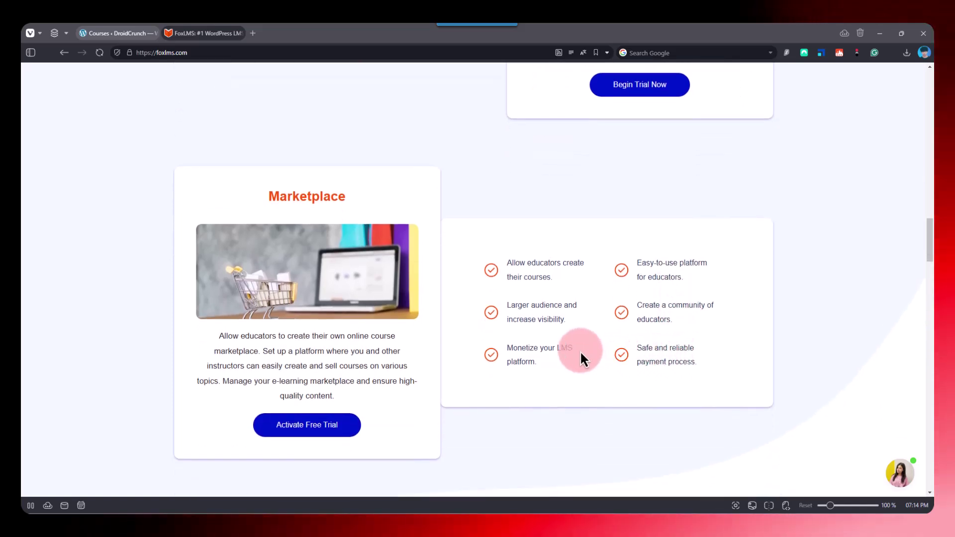
pyautogui.scroll(-5, 581, 353)
pyautogui.scroll(-5, 593, 352)
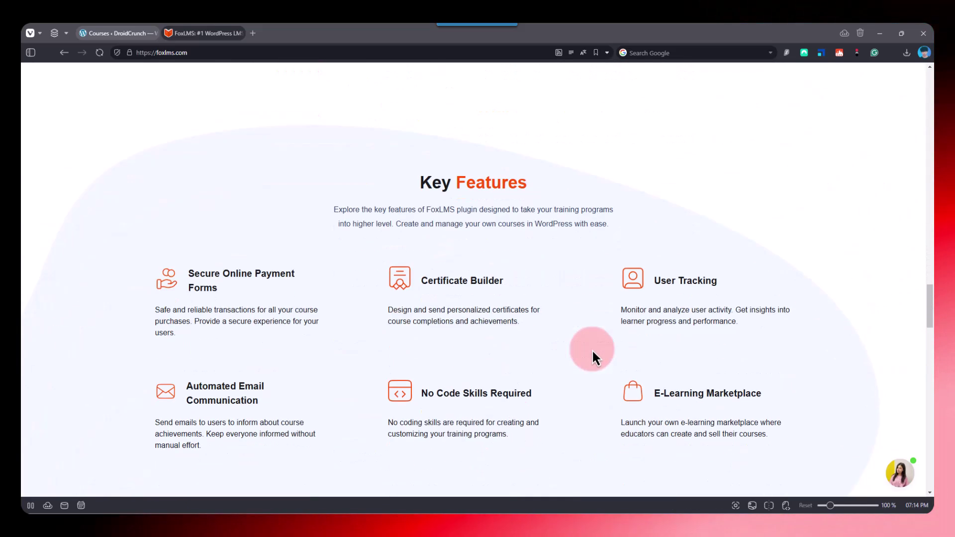
# - Scroll through the Quiz Maker, testimonials, FAQ and Subscribe sections, then return to the page top
pyautogui.scroll(-1, 593, 338)
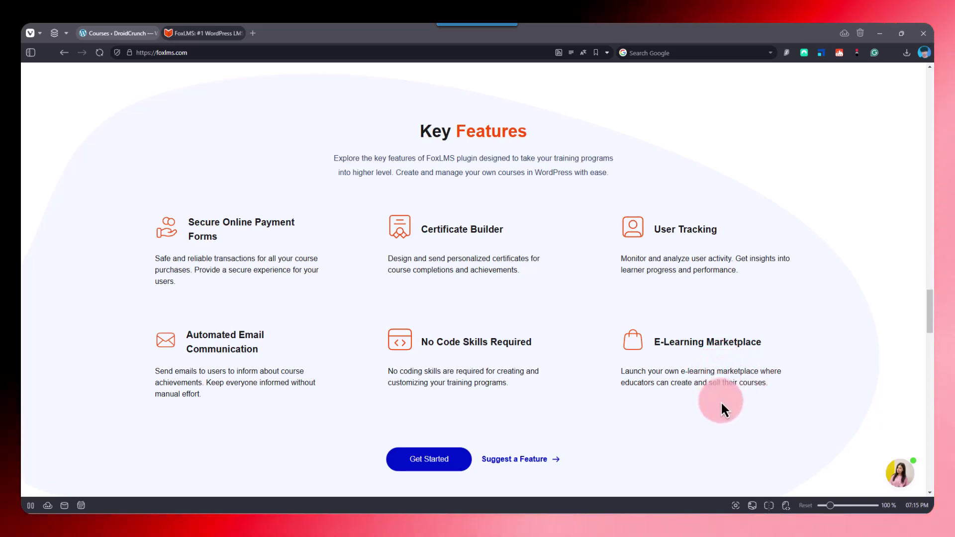
pyautogui.scroll(-5, 720, 401)
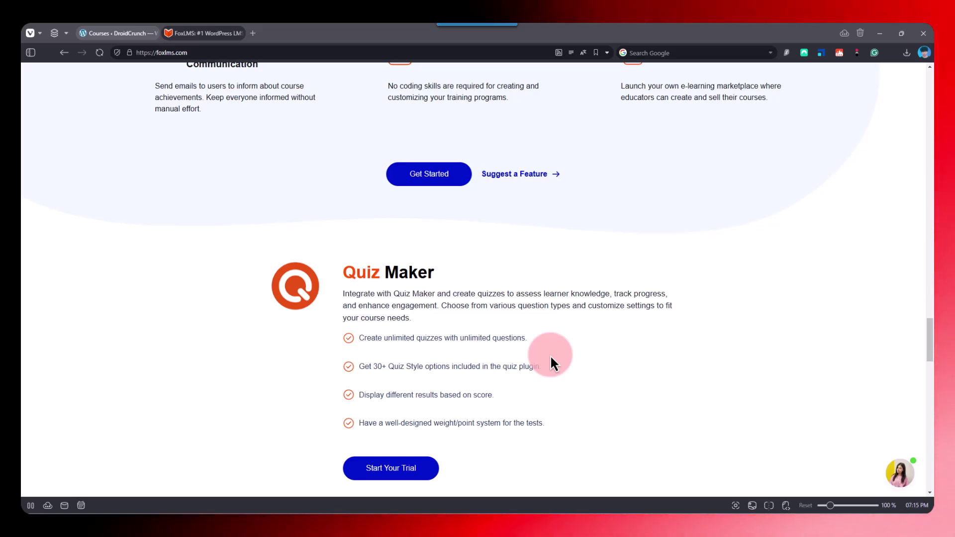
pyautogui.scroll(-7, 551, 360)
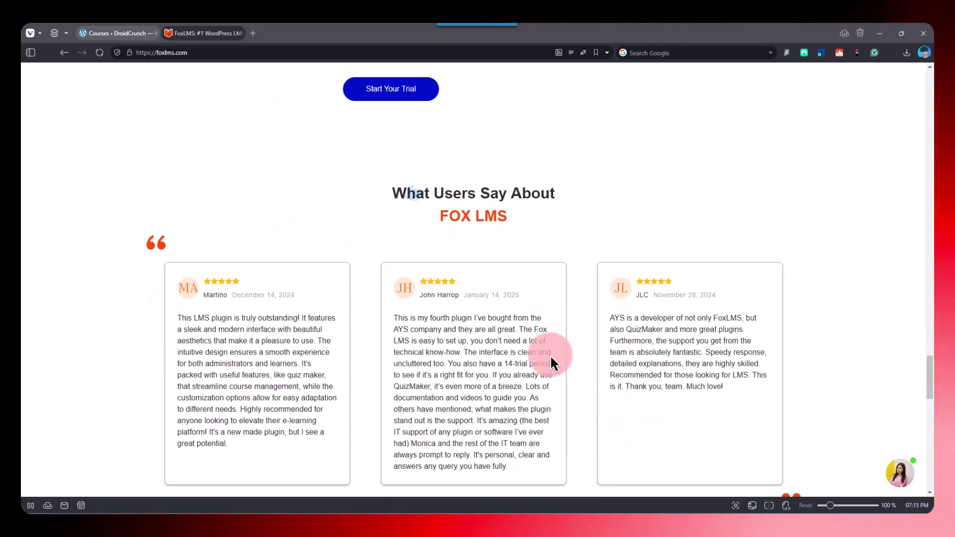
pyautogui.scroll(-1, 550, 354)
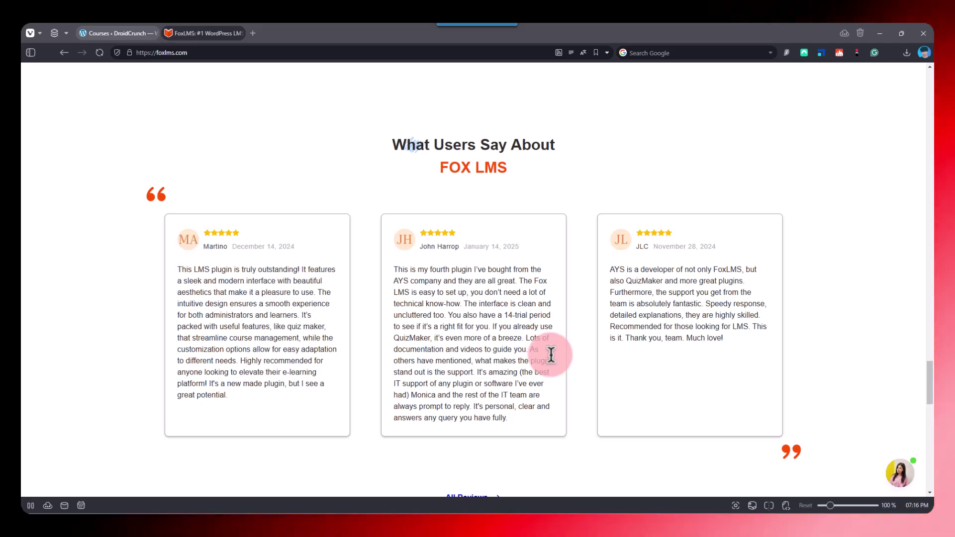
pyautogui.scroll(-5, 551, 355)
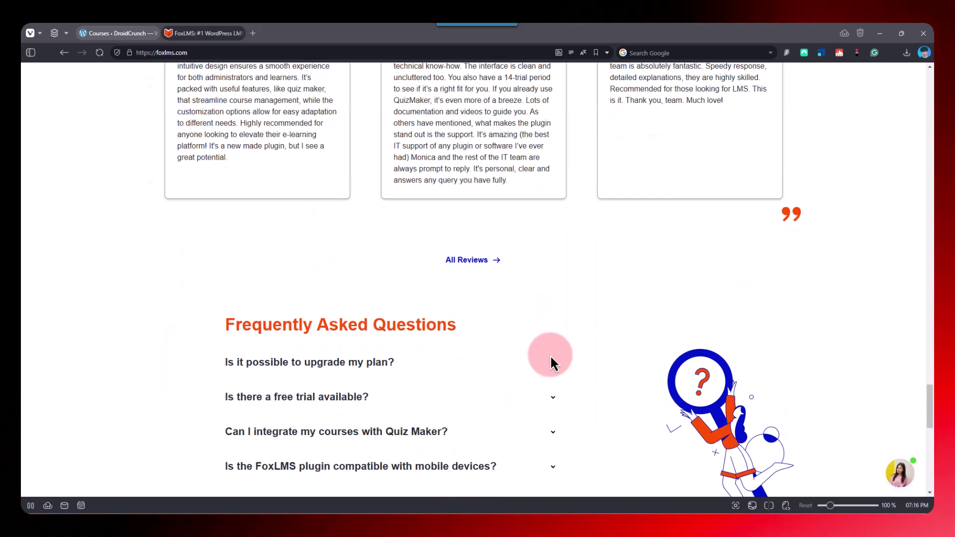
pyautogui.scroll(-9, 550, 356)
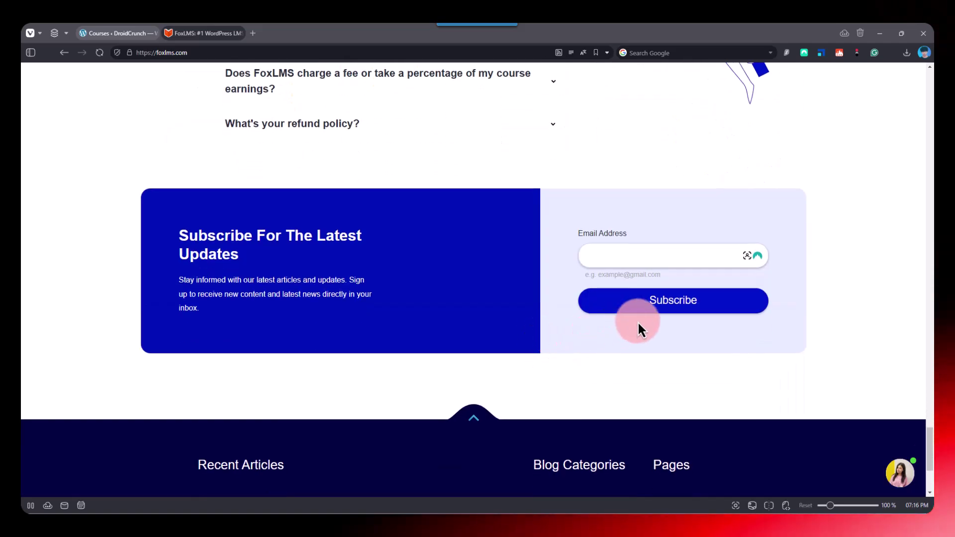
pyautogui.scroll(8, 660, 294)
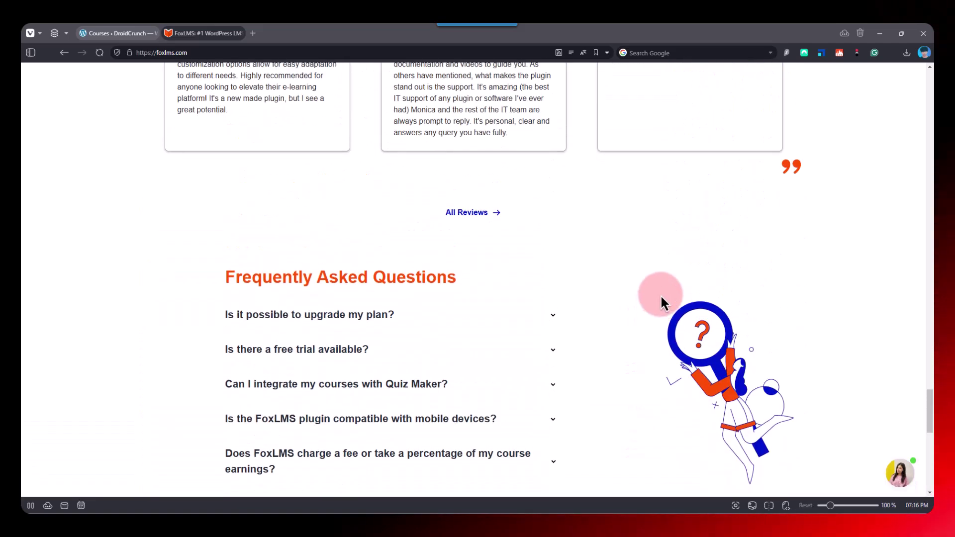
pyautogui.moveTo(928, 406); pyautogui.dragTo(918, 99)
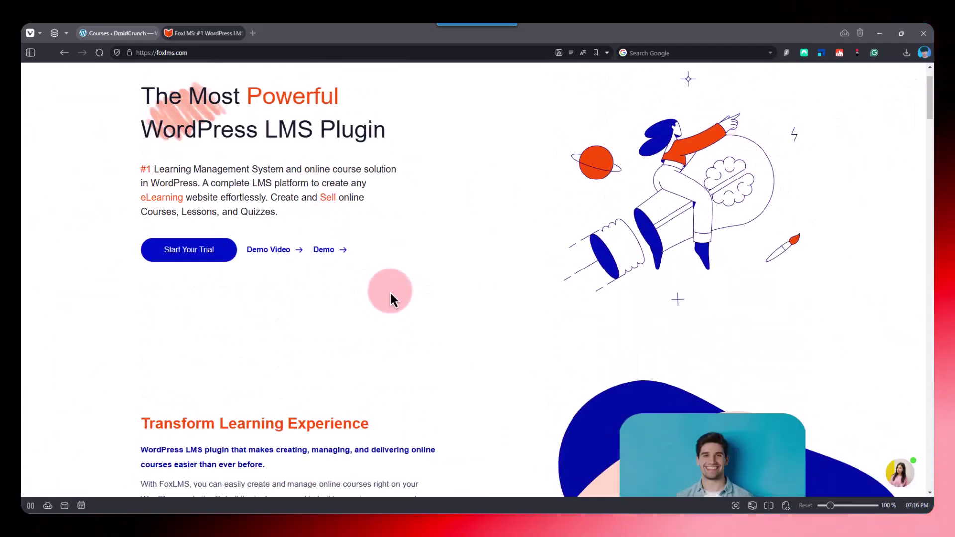
# - In the DroidCrunch admin, open FoxLMS > General settings from the sidebar
pyautogui.click(134, 33)
pyautogui.moveTo(62, 96)
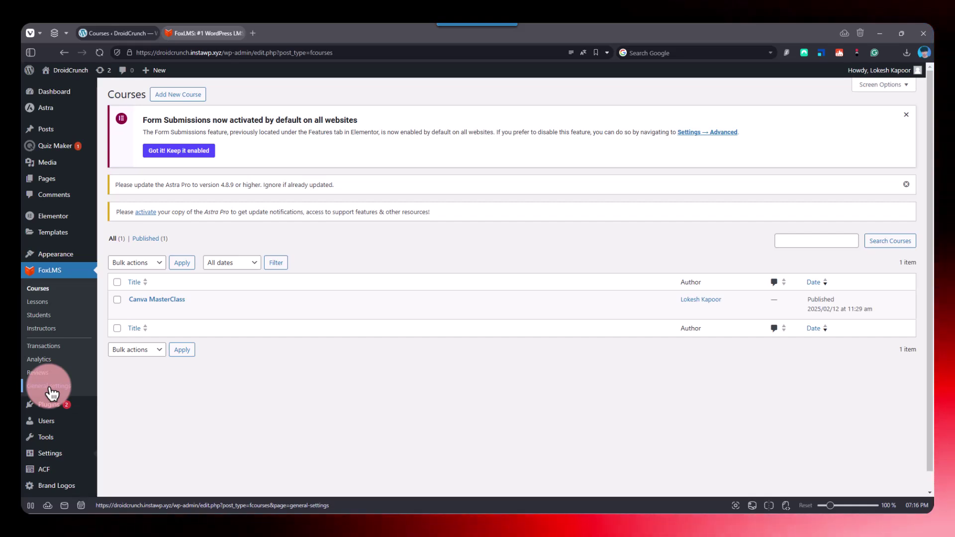
pyautogui.click(50, 389)
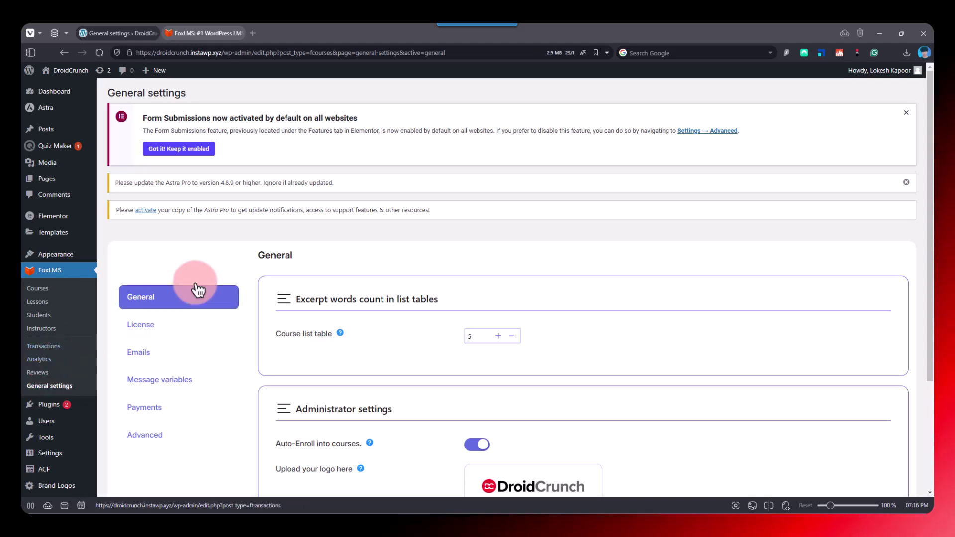
# - On the General tab, read the help note for the Course list table excerpt word count of 5
pyautogui.click(196, 291)
pyautogui.scroll(-2, 199, 274)
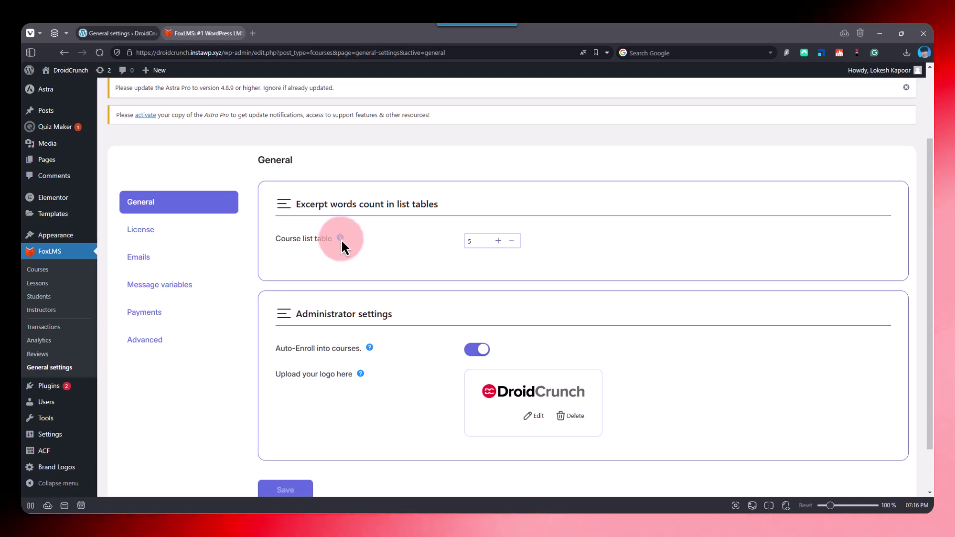
pyautogui.moveTo(341, 239)
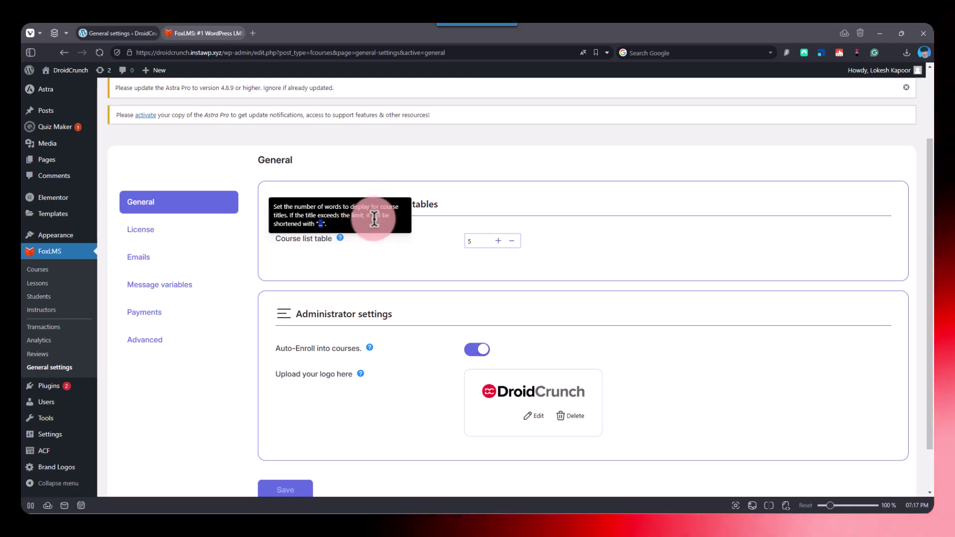
pyautogui.doubleClick(332, 206)
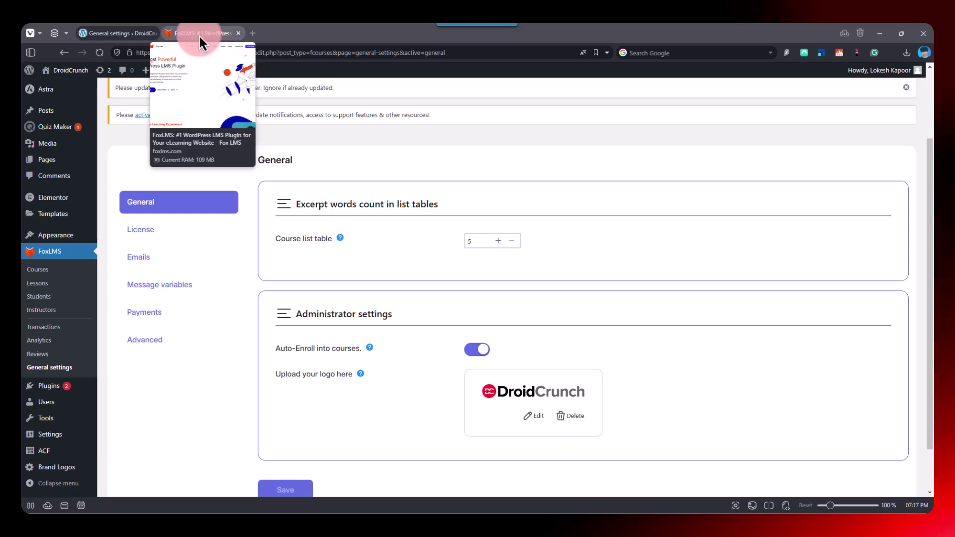
# - Look over Key Features on the FoxLMS site, then return to the FoxLMS General settings
pyautogui.click(187, 34)
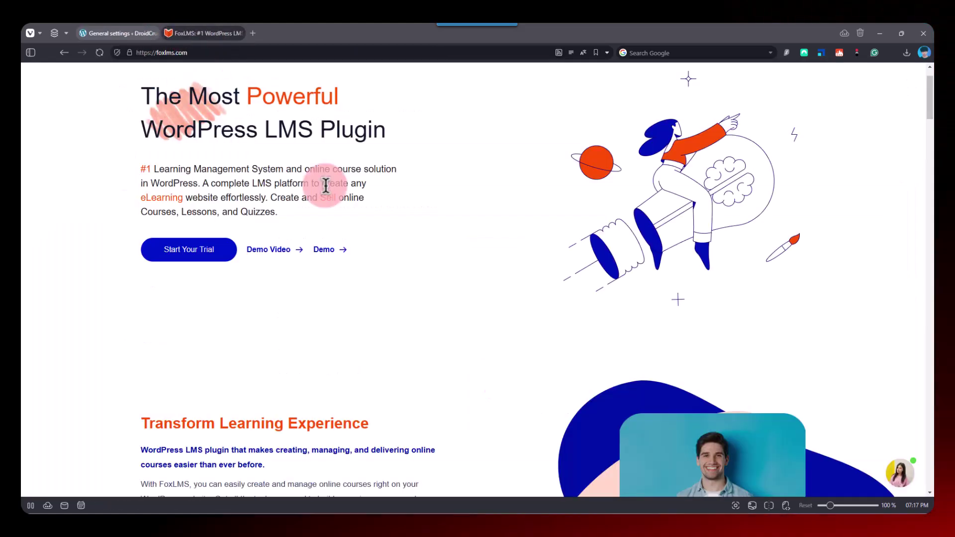
pyautogui.scroll(-12, 323, 183)
pyautogui.moveTo(931, 231); pyautogui.dragTo(923, 329)
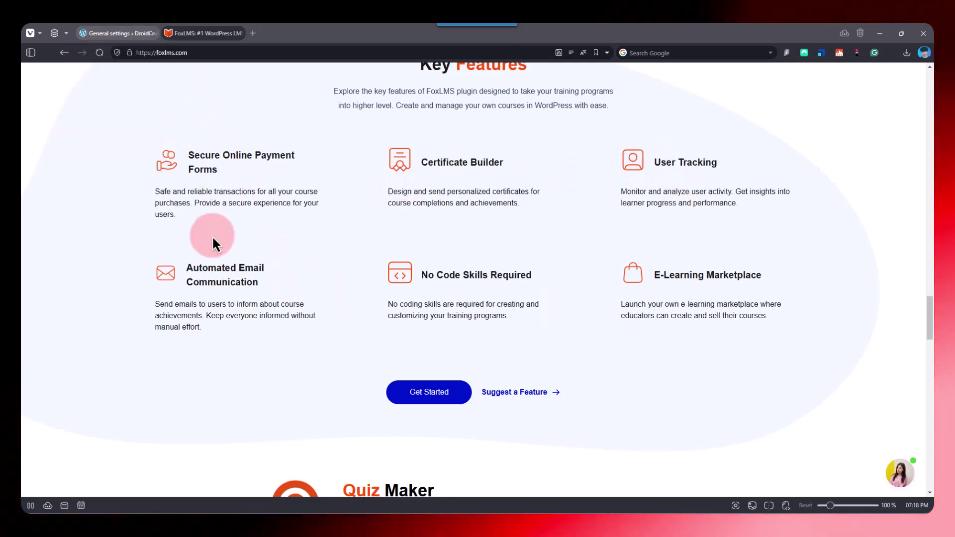
pyautogui.click(128, 34)
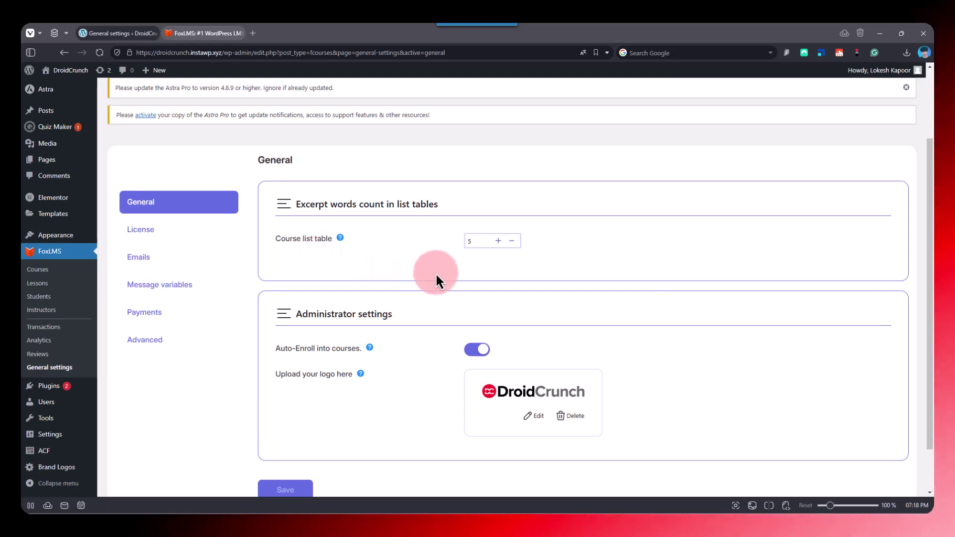
# - Select the Course list table value 5, scroll down, and switch to the Emails settings tab
pyautogui.doubleClick(473, 241)
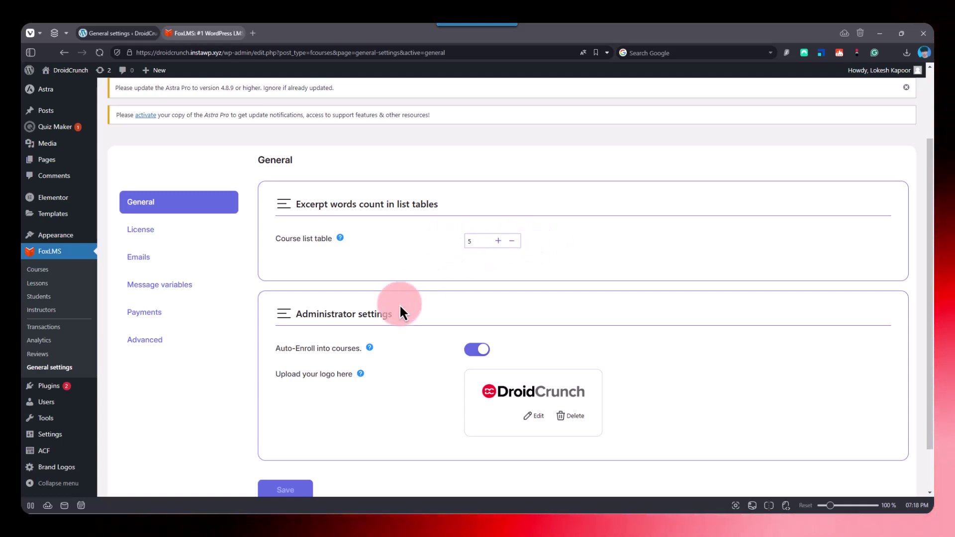
pyautogui.scroll(-2, 288, 333)
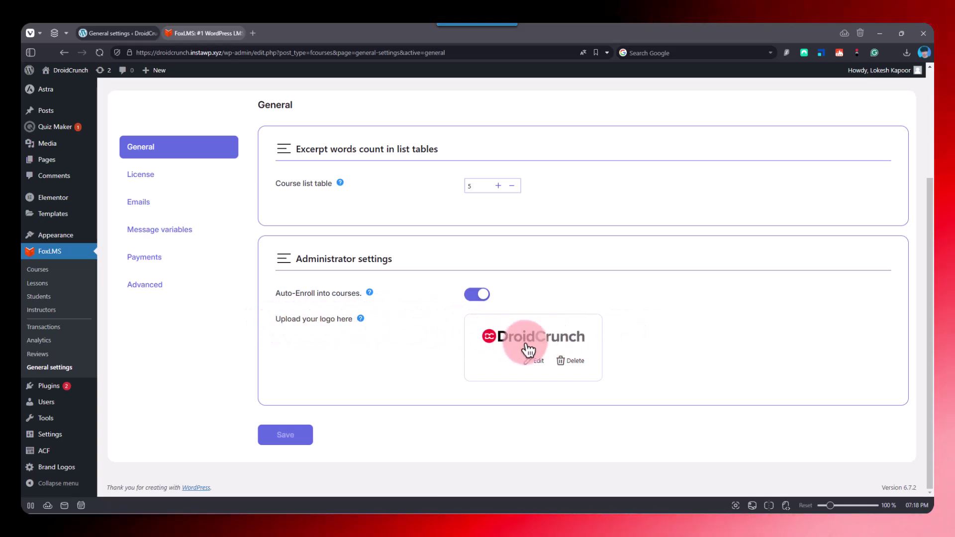
pyautogui.click(154, 201)
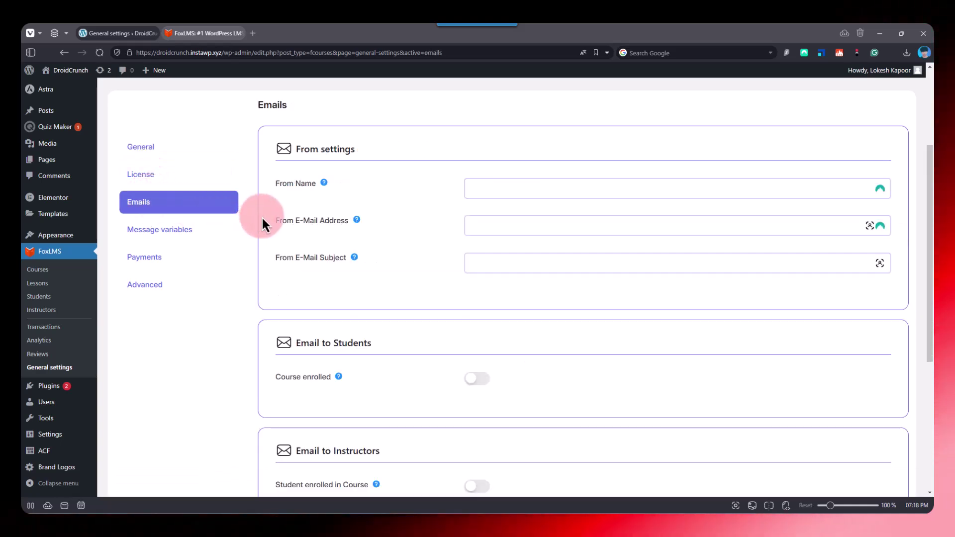
# - Fill in the From Name with the sender's name and the From E-Mail Address with the sender's e-mail
pyautogui.click(488, 188)
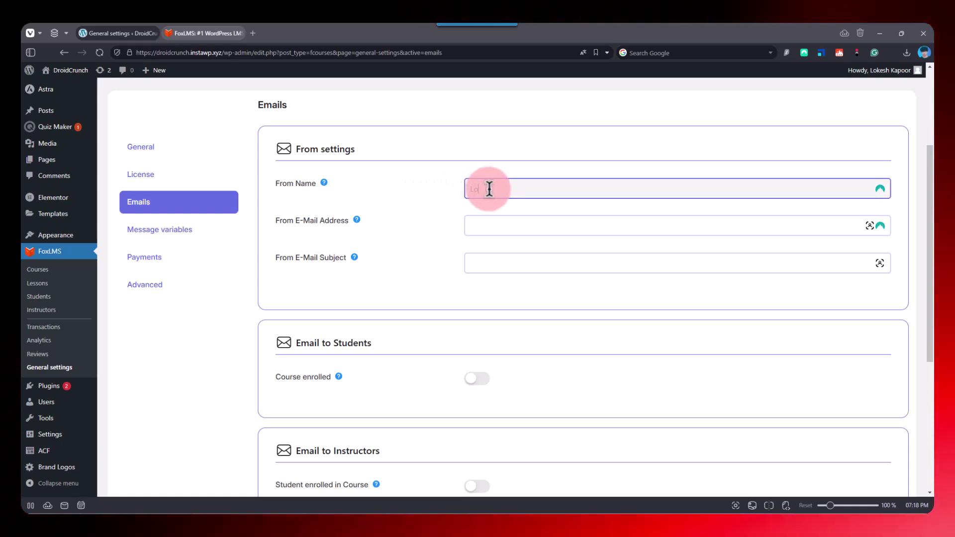
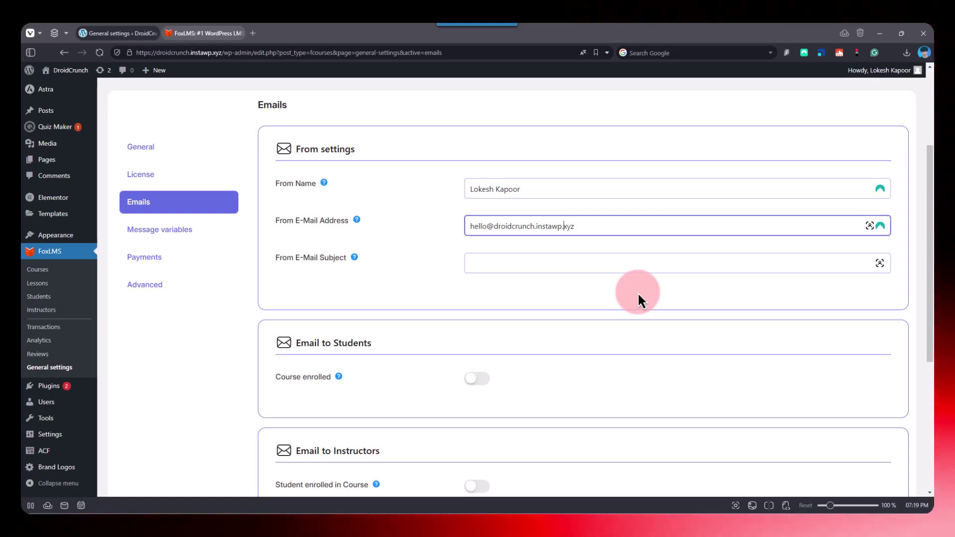
# - Switch off the Course enrolled student e-mail and save the Emails settings
pyautogui.scroll(-1, 607, 276)
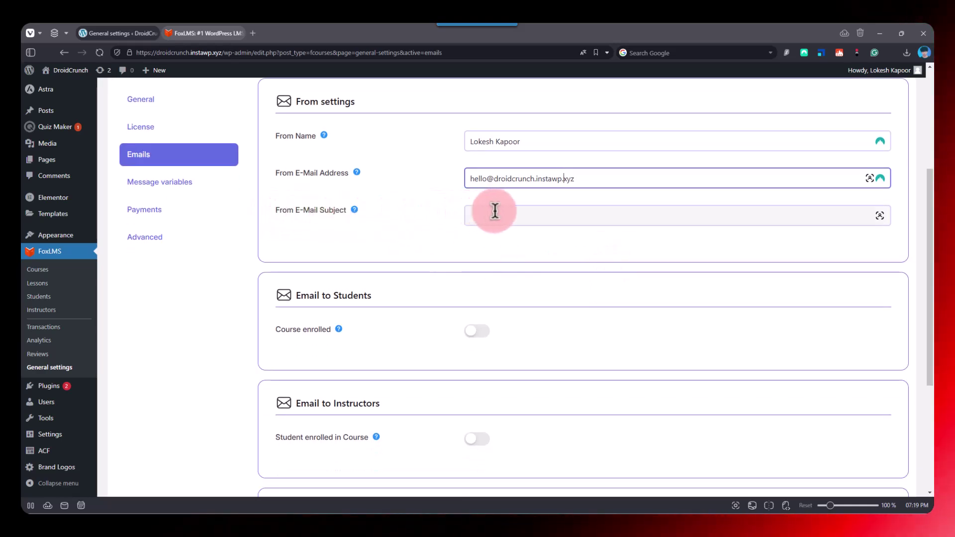
pyautogui.scroll(-1, 514, 286)
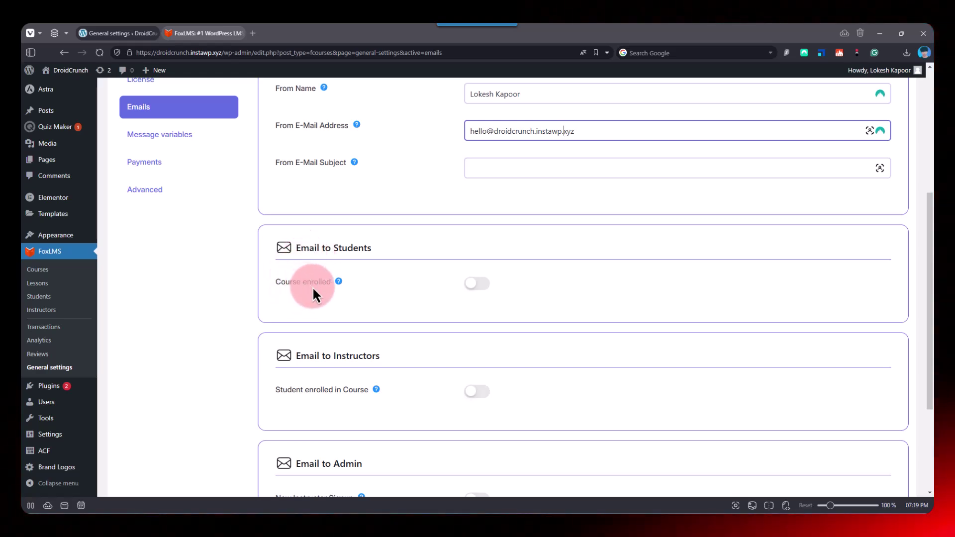
pyautogui.click(475, 290)
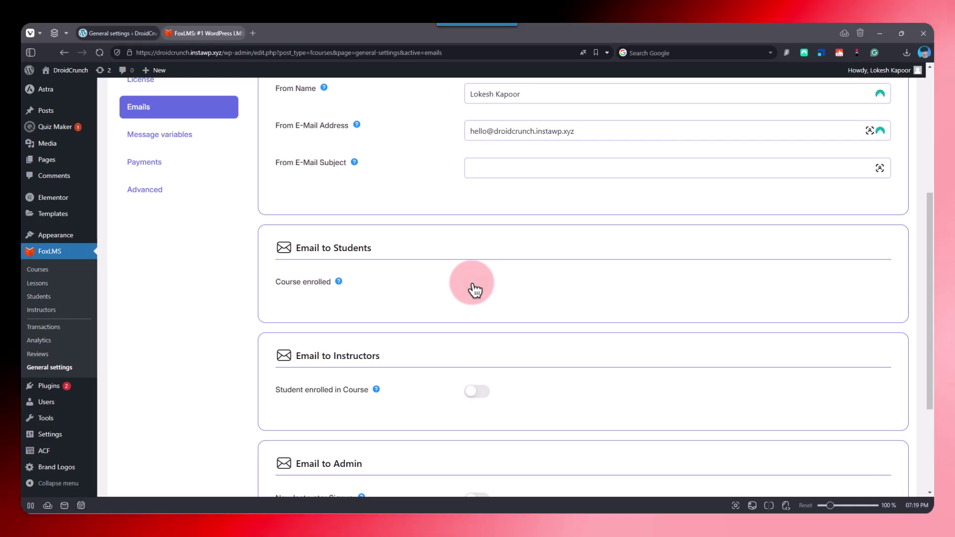
pyautogui.click(475, 289)
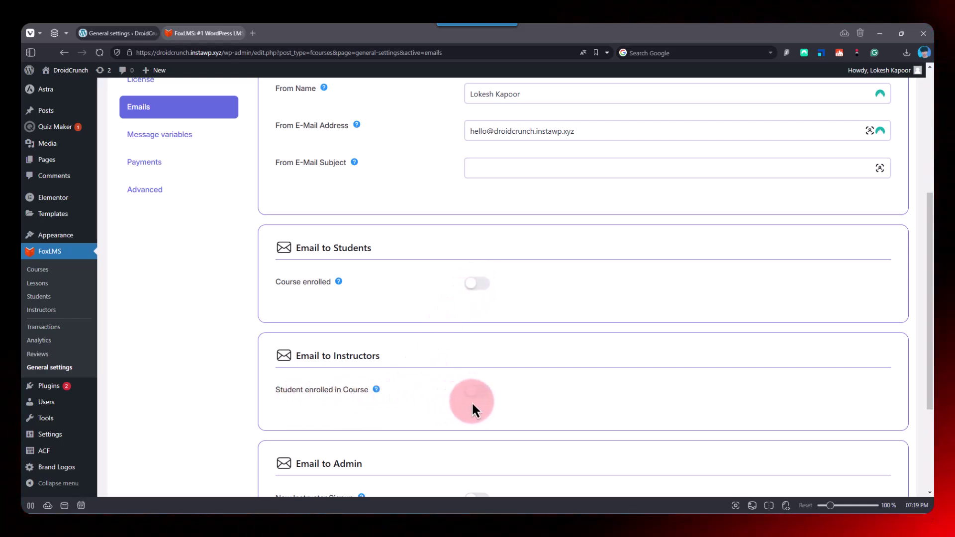
pyautogui.scroll(-1, 475, 398)
pyautogui.scroll(-3, 477, 396)
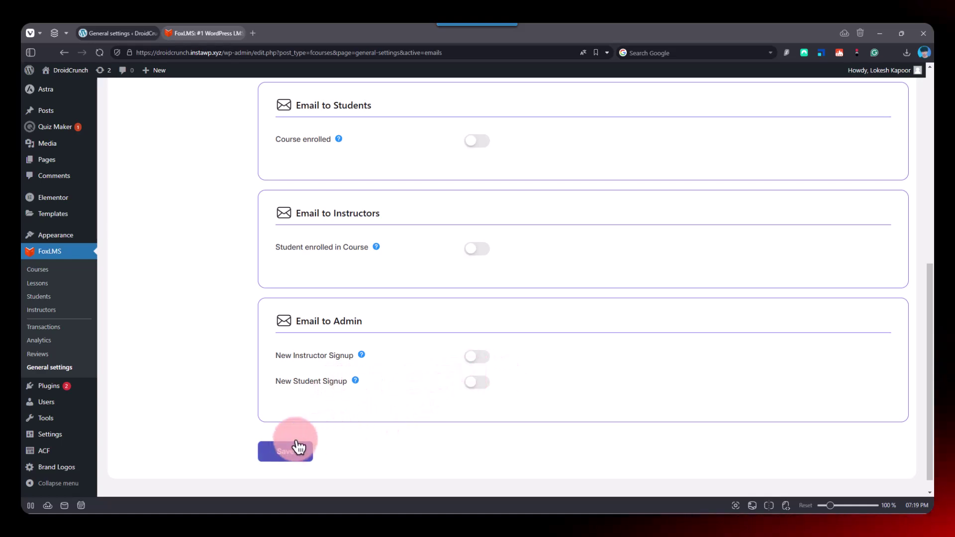
pyautogui.scroll(-2, 348, 408)
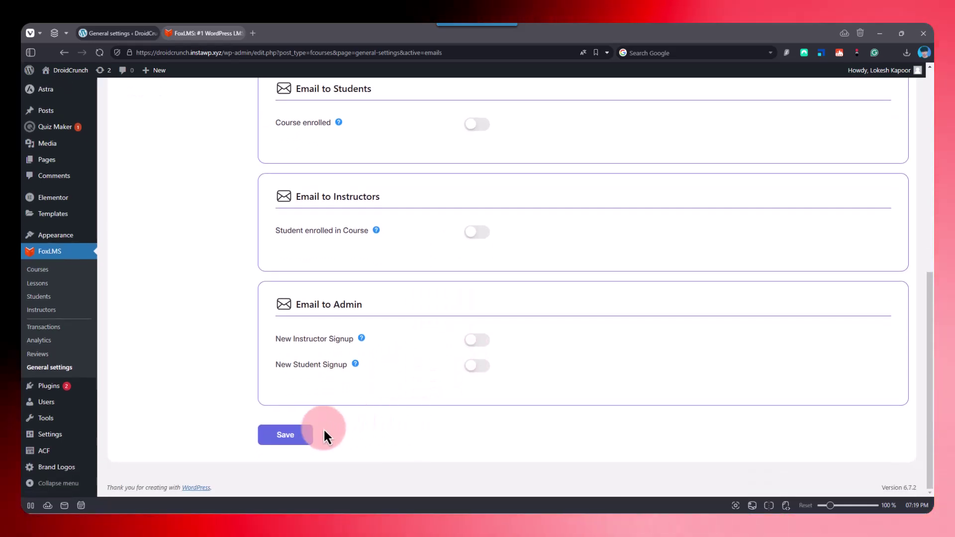
pyautogui.click(297, 436)
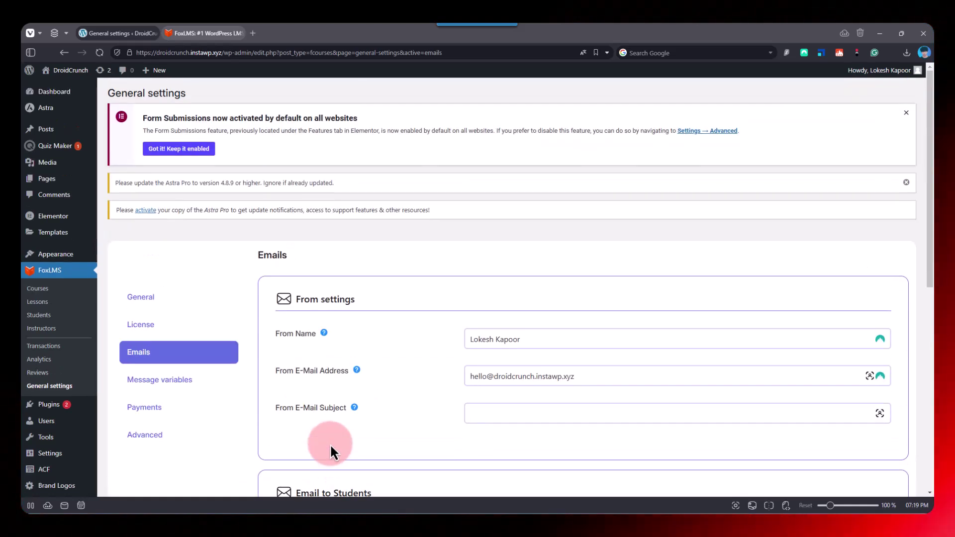
# - Open the Message variables tab and scroll through placeholders like %%student_name%% and %%site_url%%
pyautogui.click(192, 387)
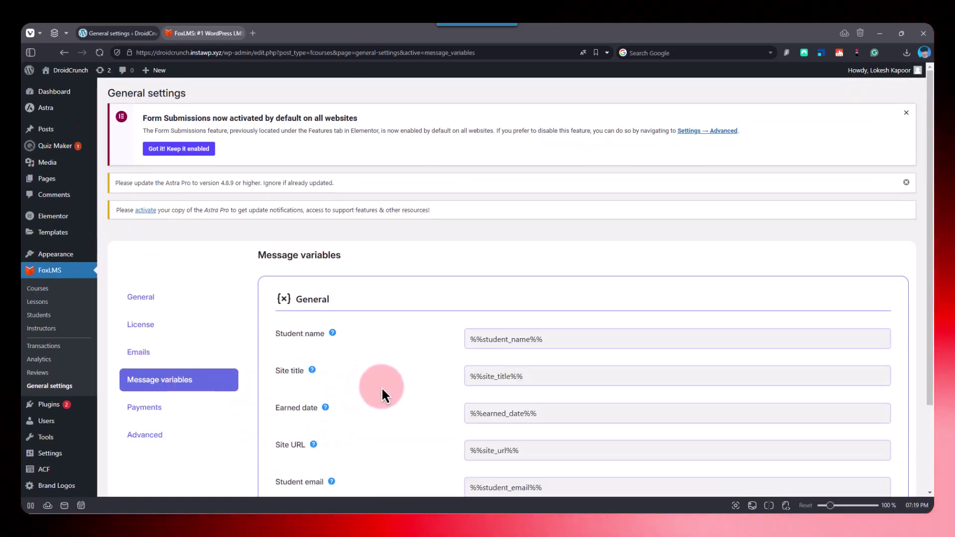
pyautogui.scroll(-3, 428, 393)
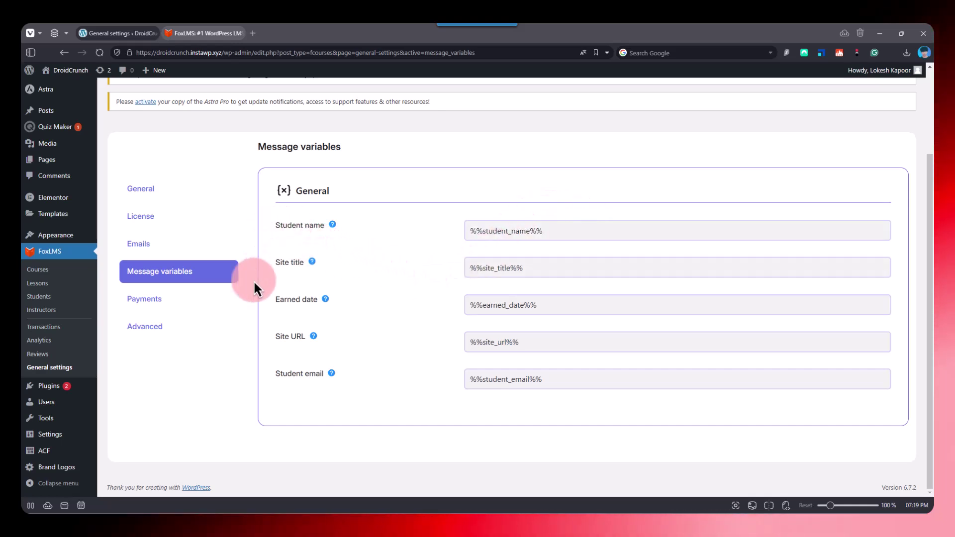
# - On the Payments tab, inspect the enabled PayPal gateway's fields with United States ($) currency, then go back
pyautogui.click(142, 304)
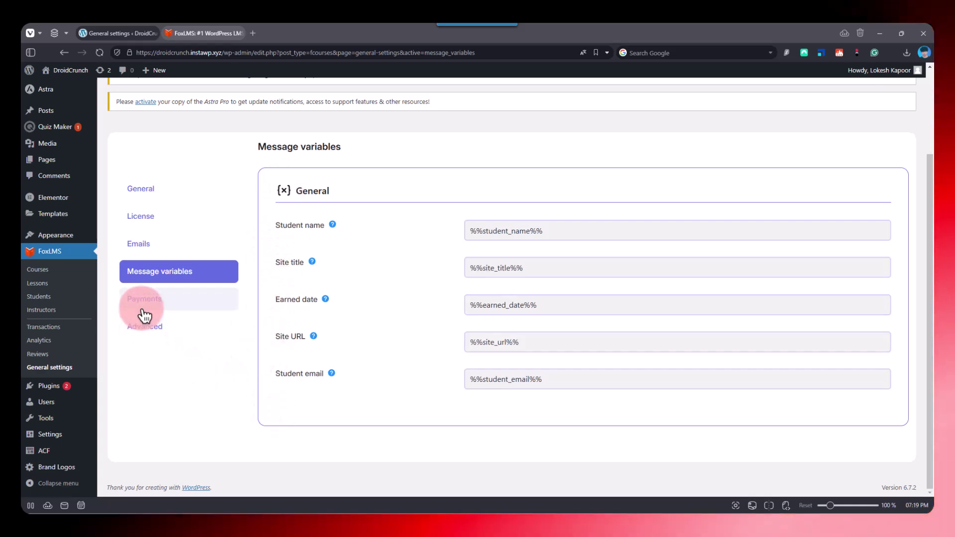
pyautogui.click(293, 224)
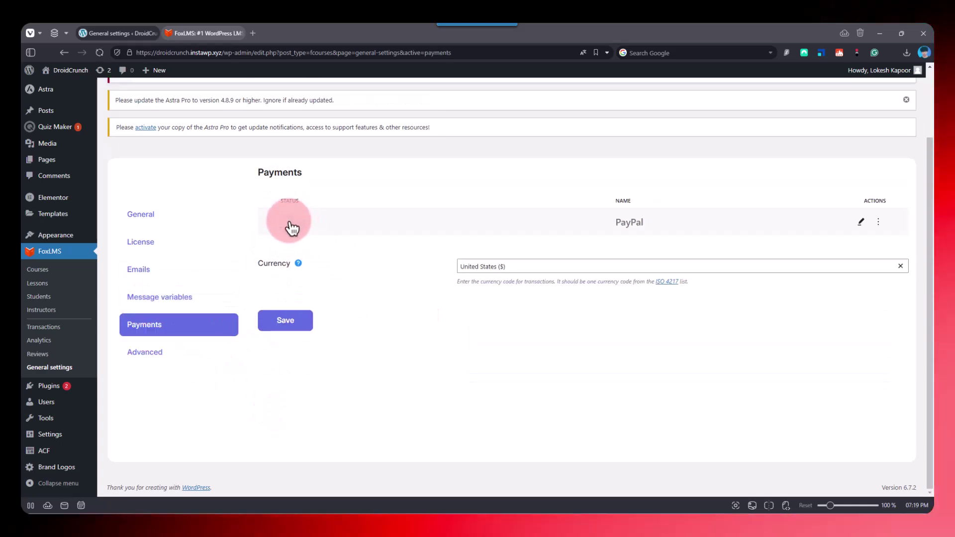
pyautogui.click(865, 228)
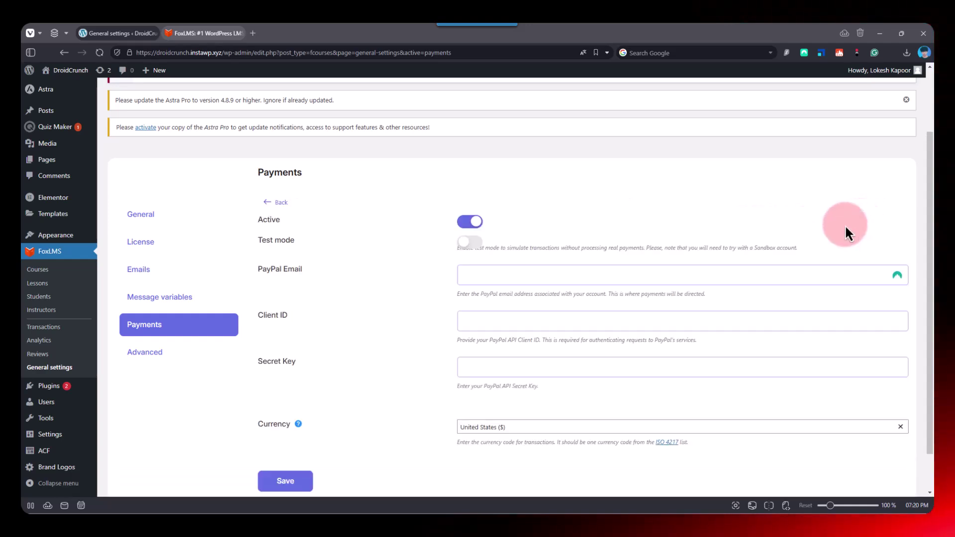
pyautogui.click(356, 266)
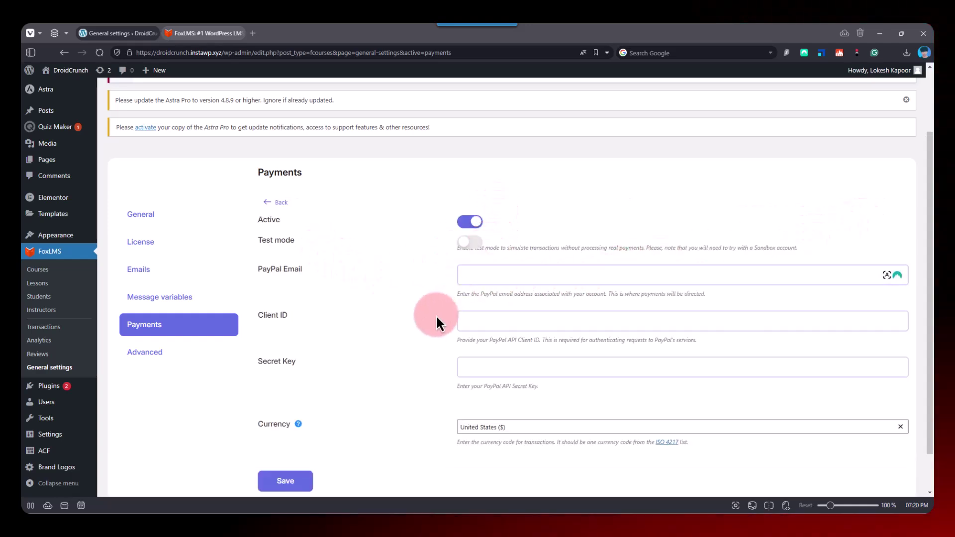
pyautogui.click(329, 223)
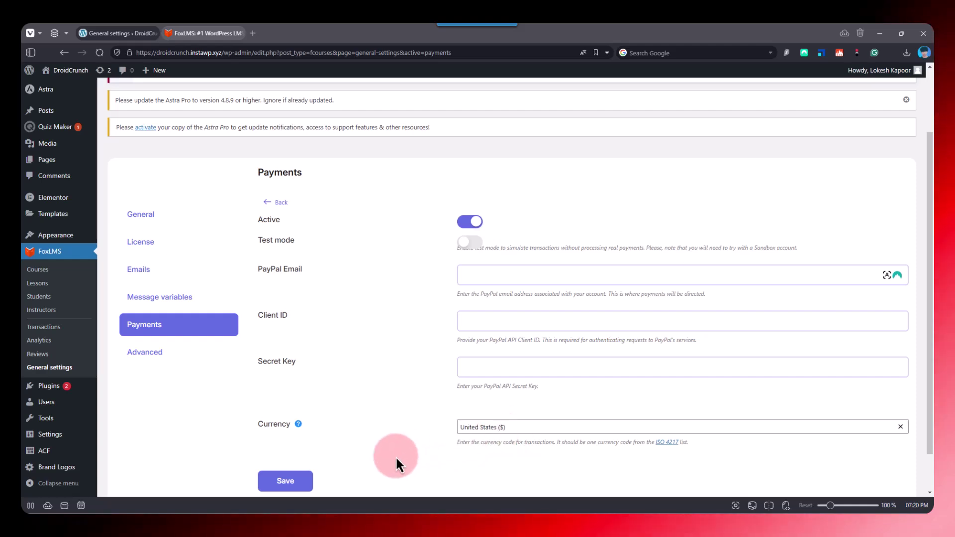
pyautogui.click(274, 203)
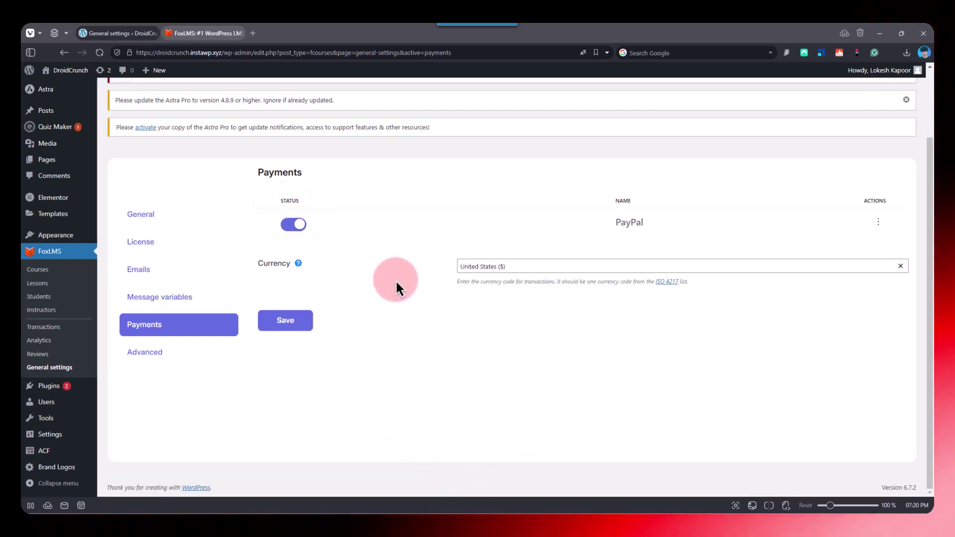
# - Open the Advanced tab and read the help for Hide course includes data and Hide reviews data
pyautogui.click(179, 354)
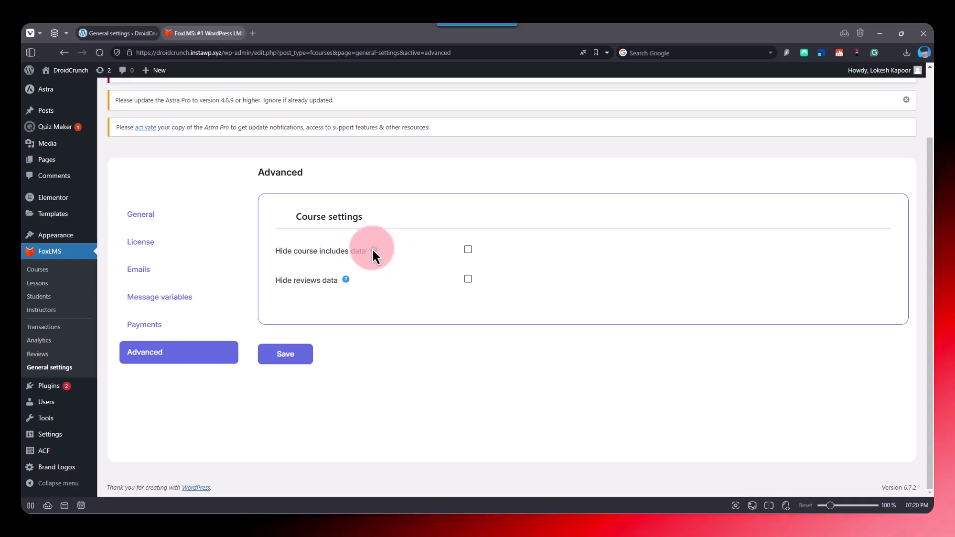
pyautogui.moveTo(374, 250)
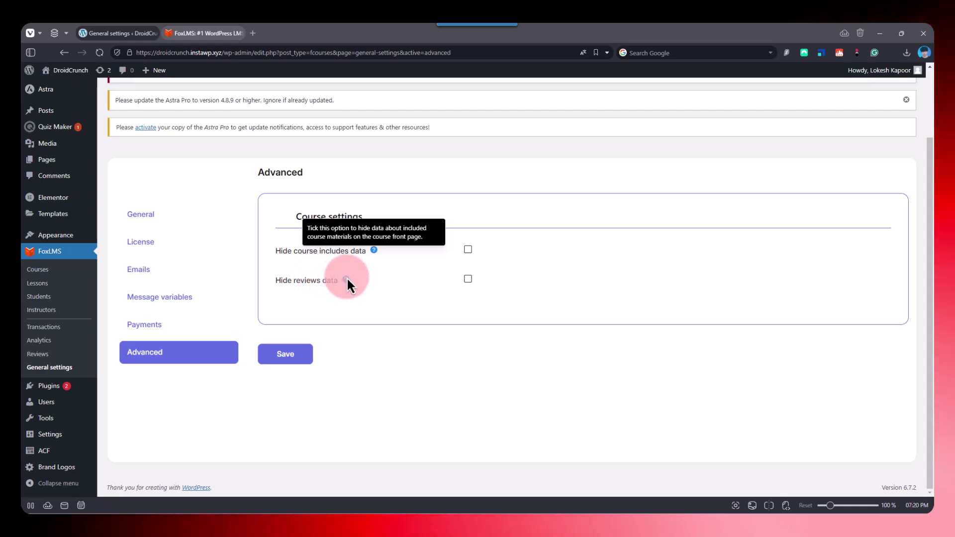
pyautogui.moveTo(345, 279)
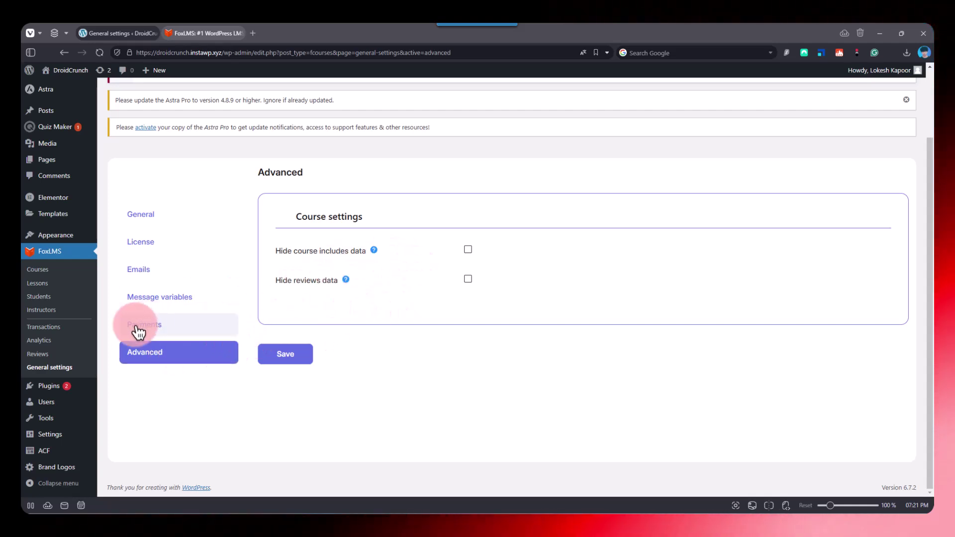
# - Leave the settings page and start a new, untitled course from the FoxLMS Courses list
pyautogui.click(46, 272)
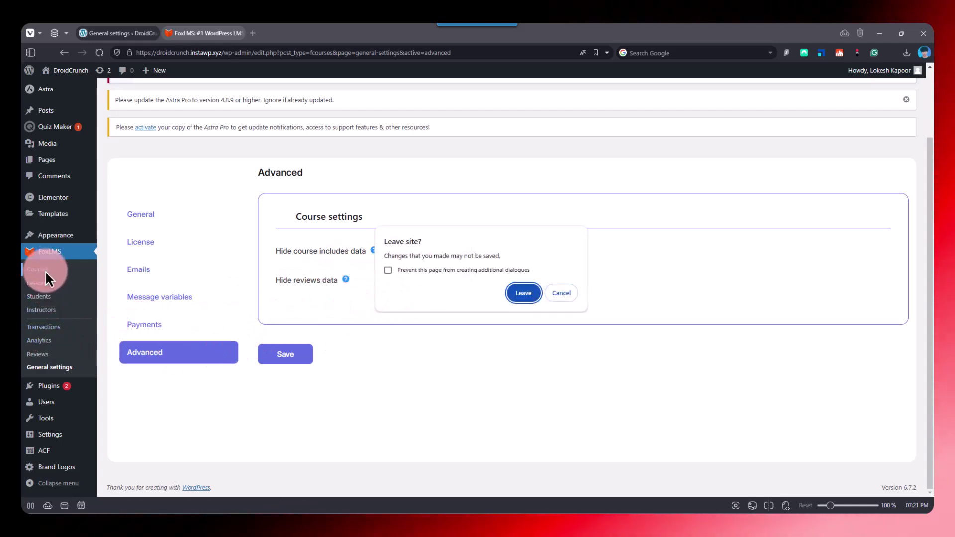
pyautogui.click(519, 294)
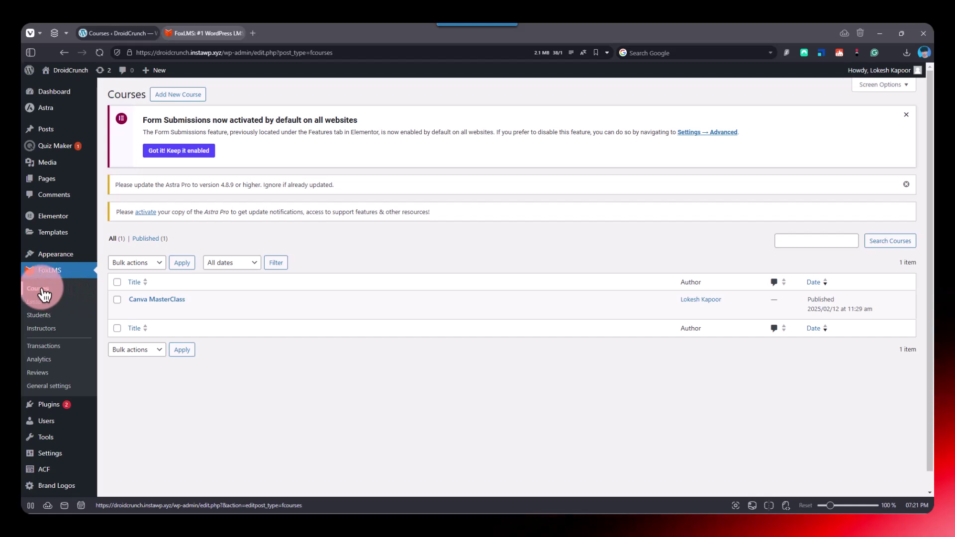
pyautogui.click(178, 95)
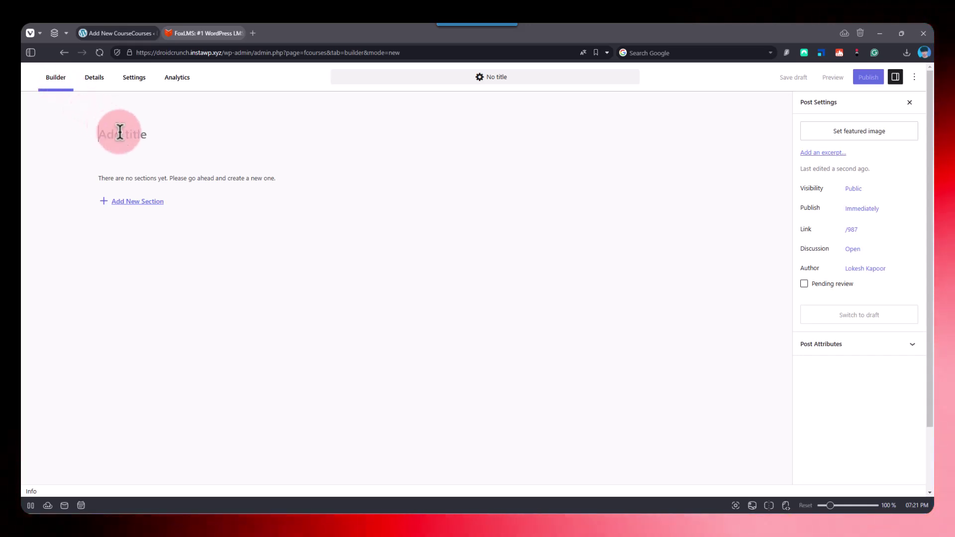
# - Title the course 'Canva for Beginners' and add its first section, Section 1
pyautogui.write('c')
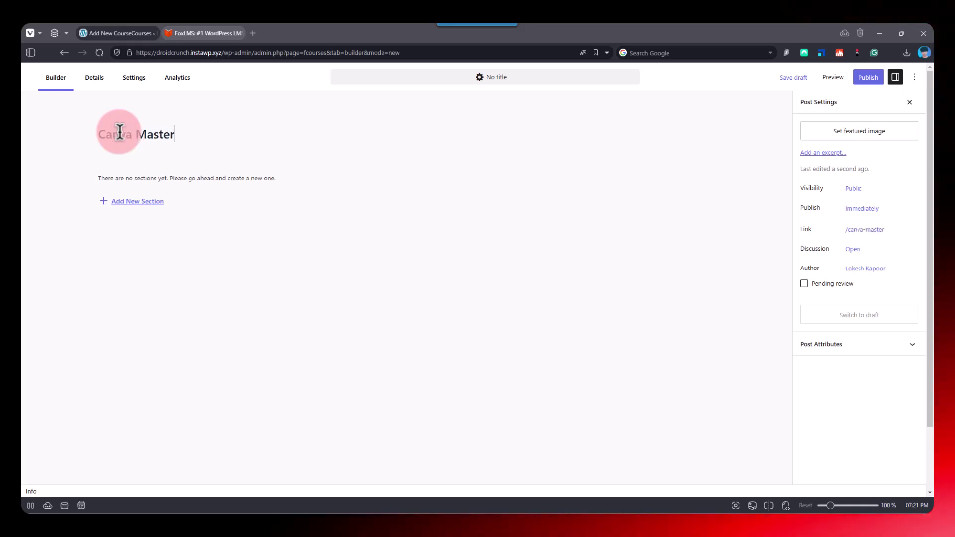
pyautogui.write('anva')
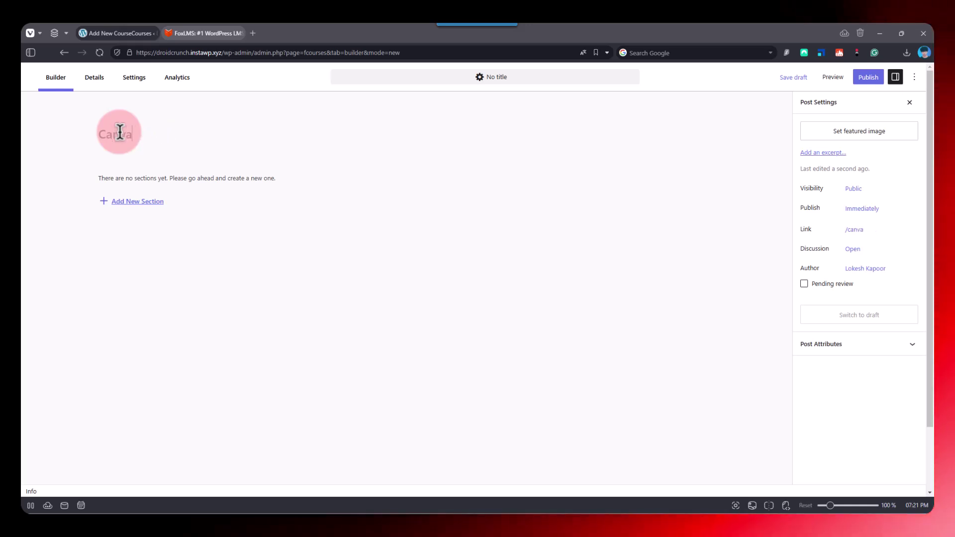
pyautogui.write(' for')
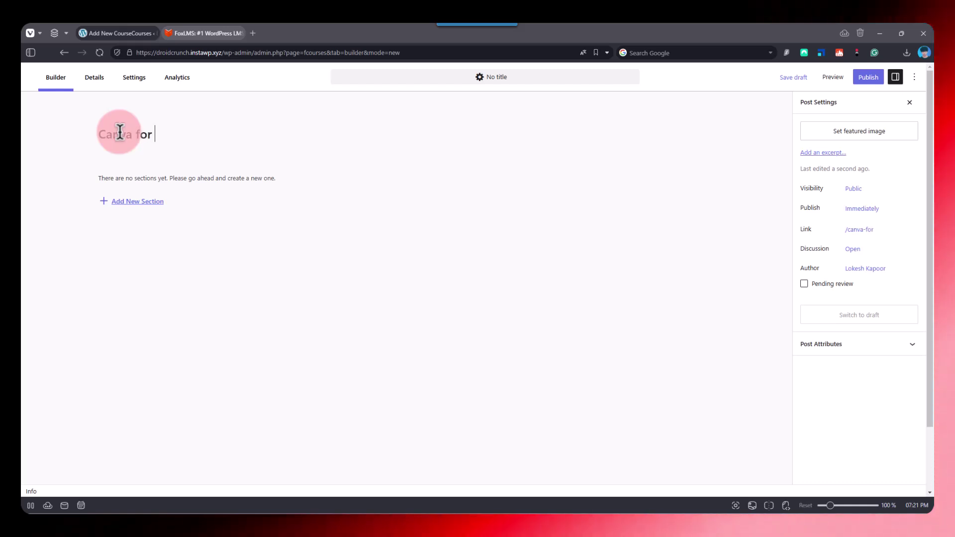
pyautogui.write(' Beginners')
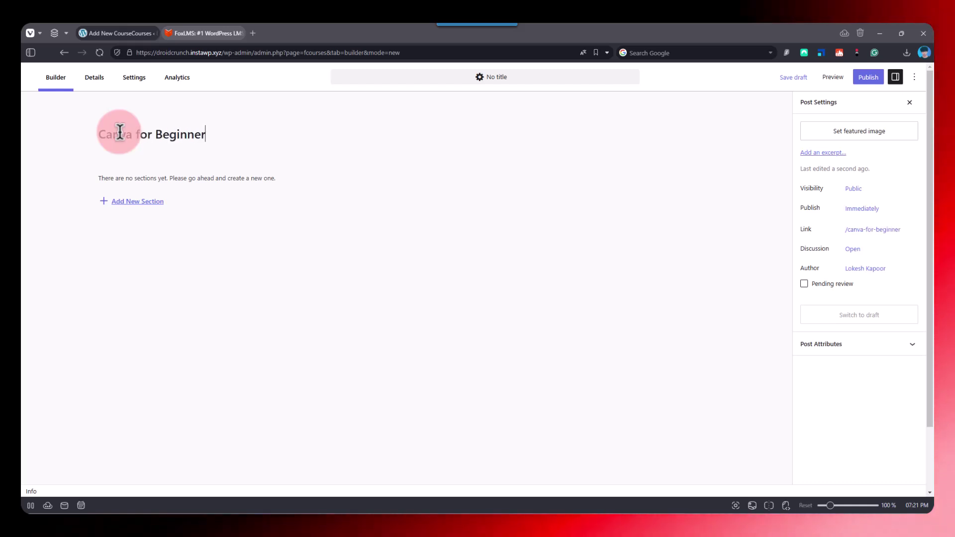
pyautogui.click(156, 204)
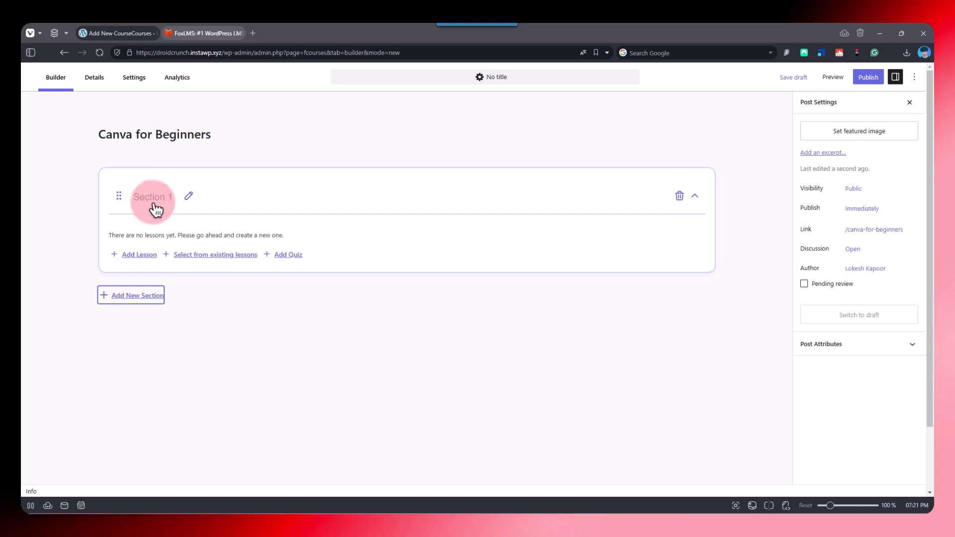
# - Rename Section 1 to 'Introduction' and save the section title
pyautogui.click(184, 199)
pyautogui.tripleClick(175, 199)
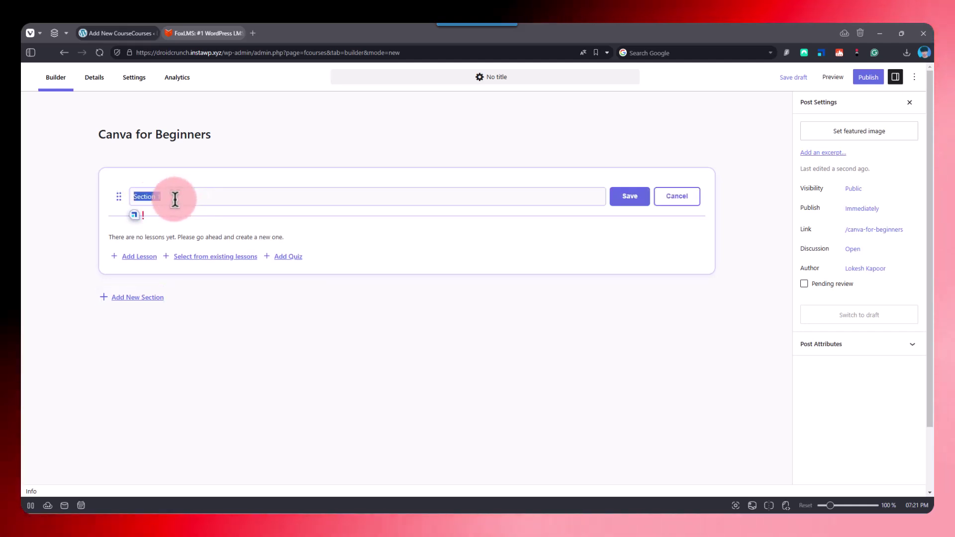
pyautogui.write('In')
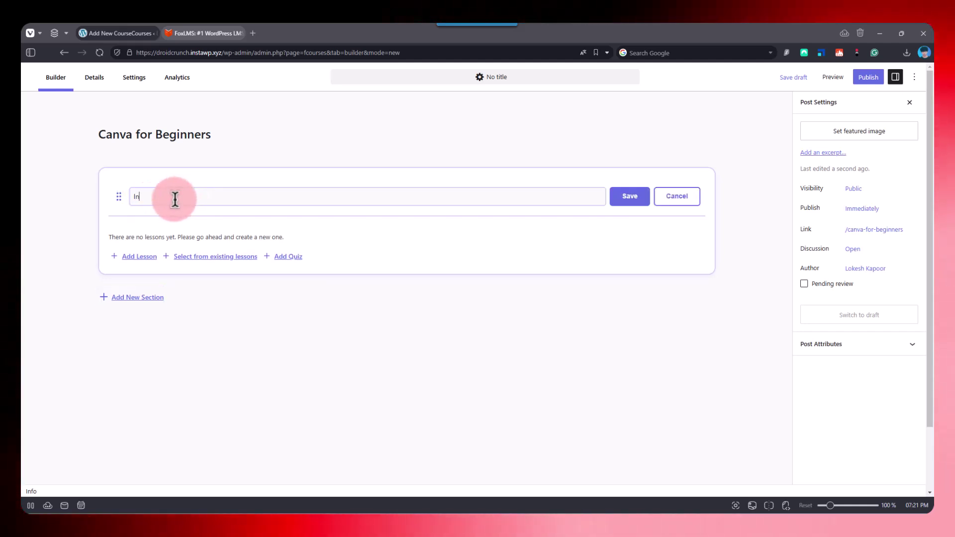
pyautogui.write('troduction')
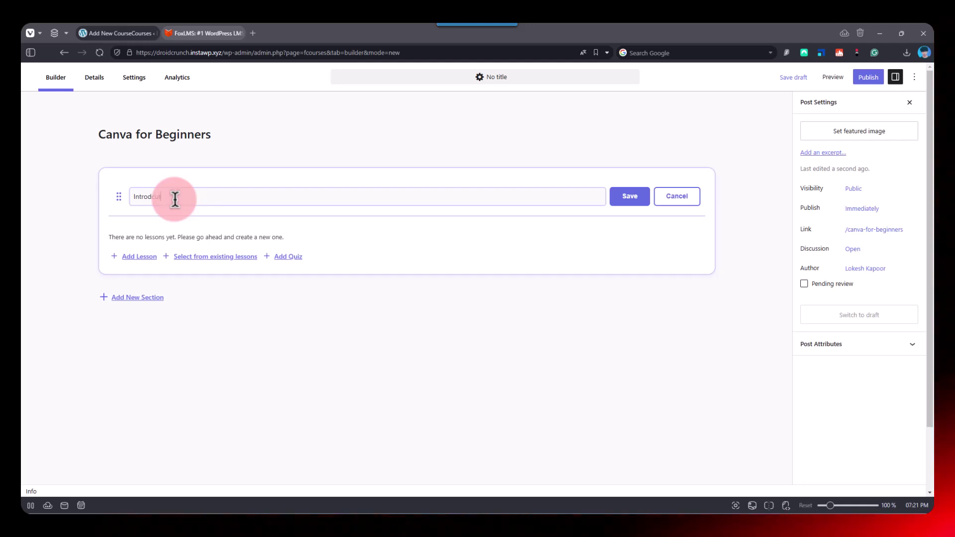
pyautogui.press('BackSpace')
pyautogui.press('BackSpace')
pyautogui.press('BackSpace')
pyautogui.press('BackSpace')
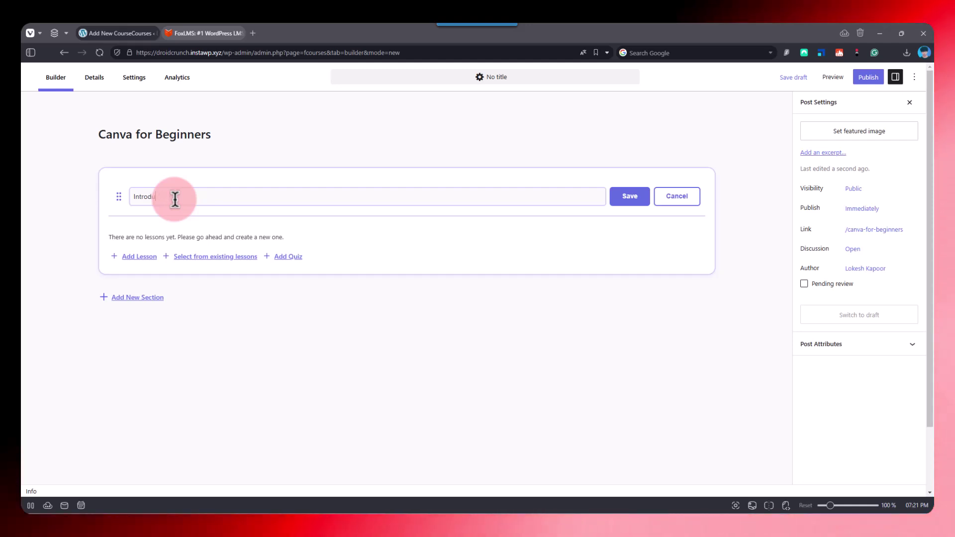
pyautogui.write('tion')
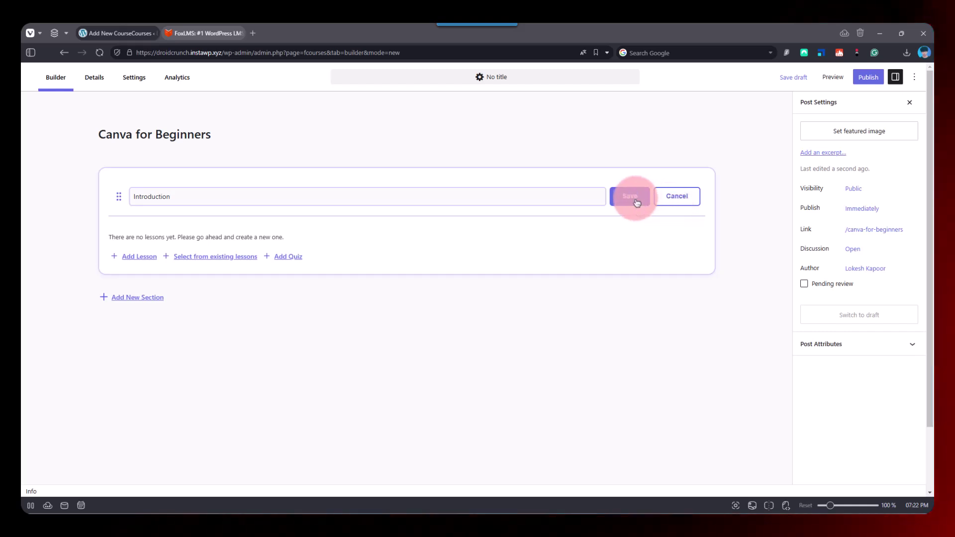
pyautogui.click(632, 197)
# - Add a lesson to Introduction and start titling it 'Canva Interface'
pyautogui.click(145, 254)
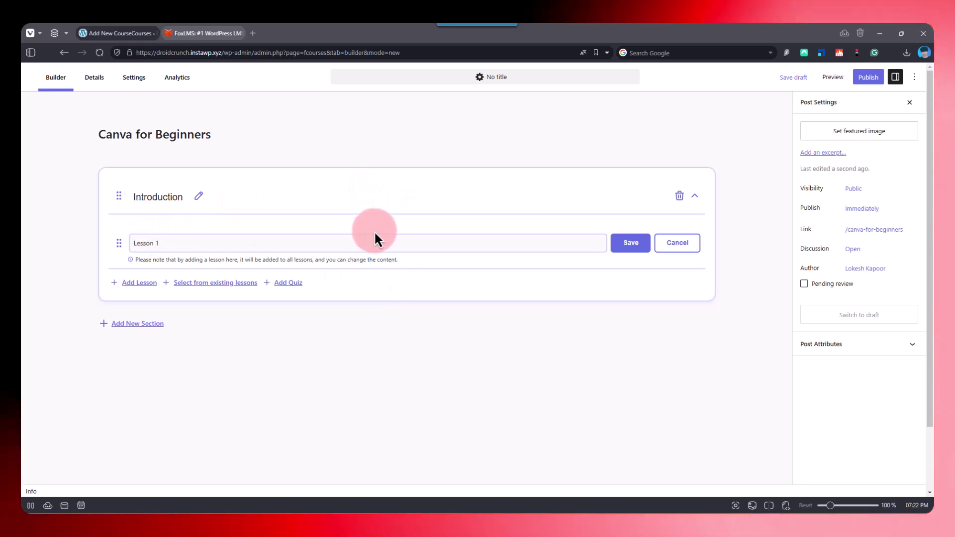
pyautogui.hotkey('ctrl', 'a')
pyautogui.write('C')
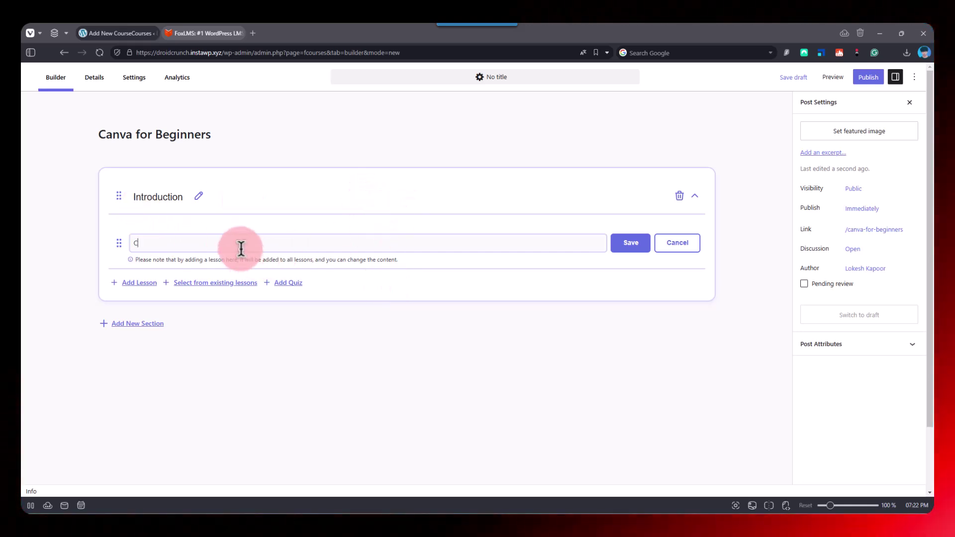
pyautogui.write('anva Inter')
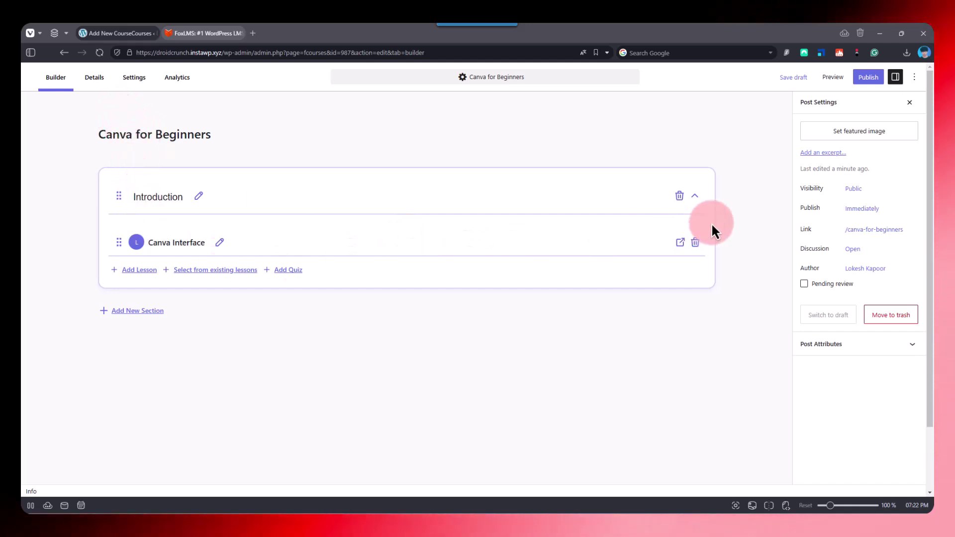
# - Rename Section 2 to 'Designing Social Media Posts', save it, and collapse it
pyautogui.click(695, 196)
pyautogui.click(695, 195)
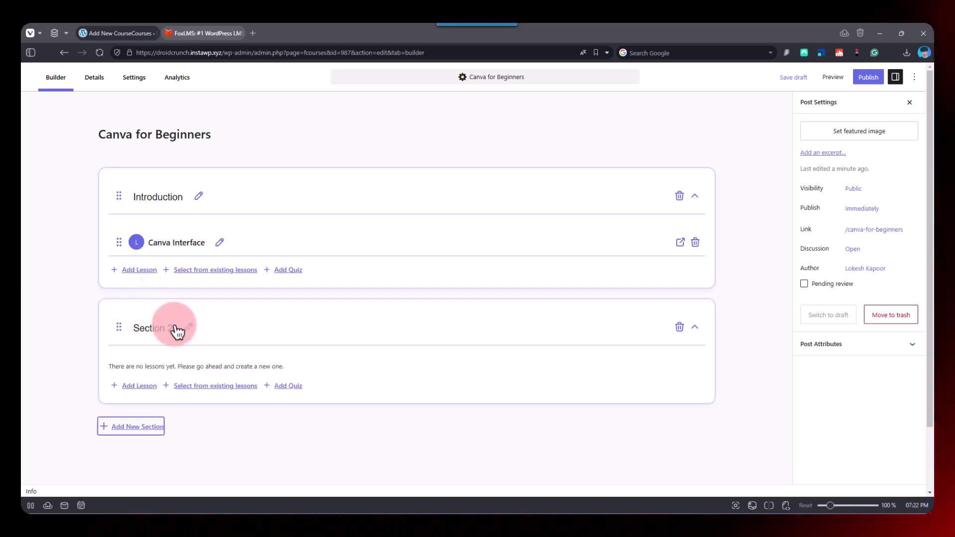
pyautogui.click(187, 330)
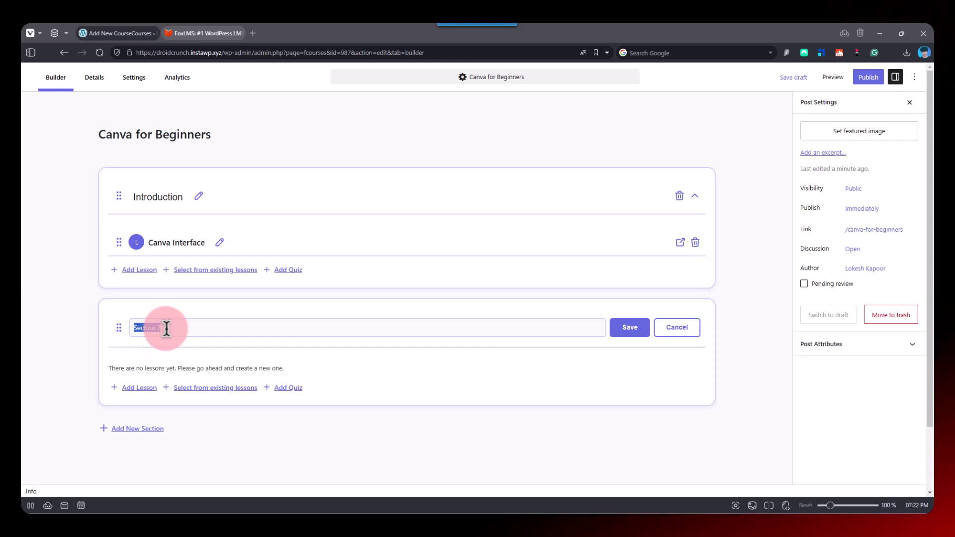
pyautogui.write('C')
pyautogui.press('BackSpace')
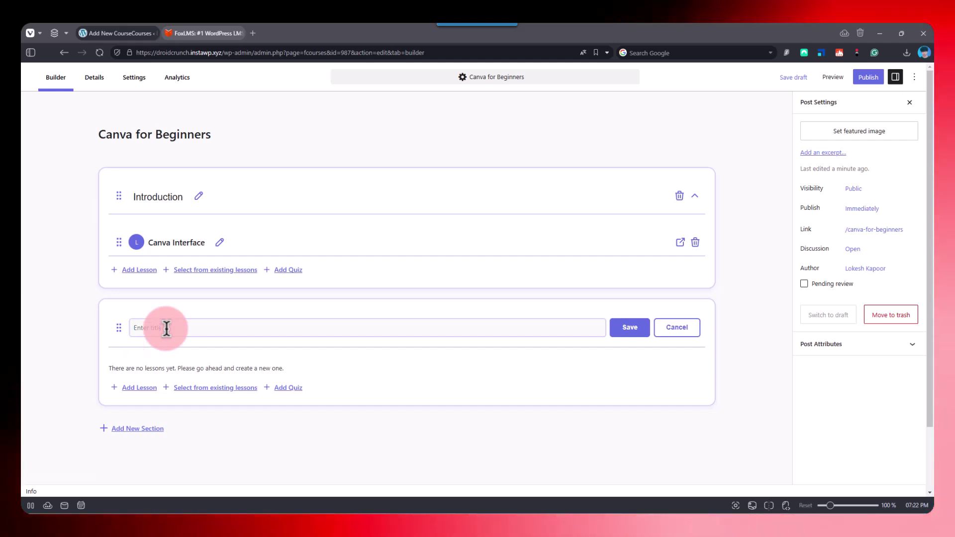
pyautogui.write('Designing')
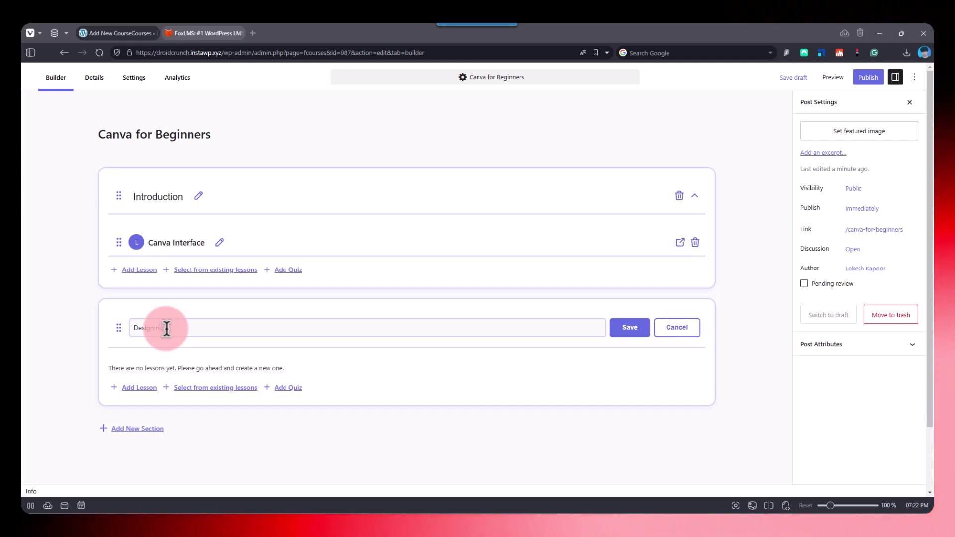
pyautogui.write(' Social Media ')
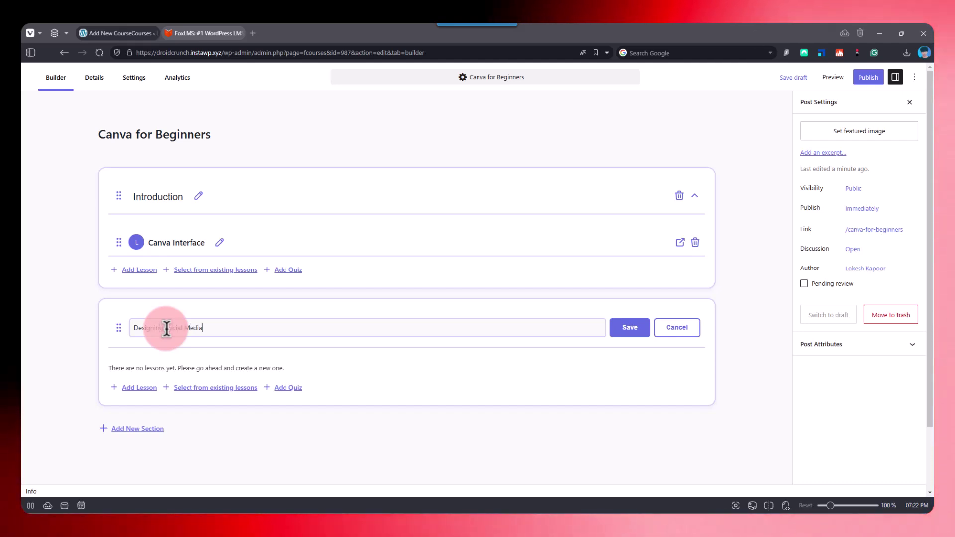
pyautogui.write('Posts')
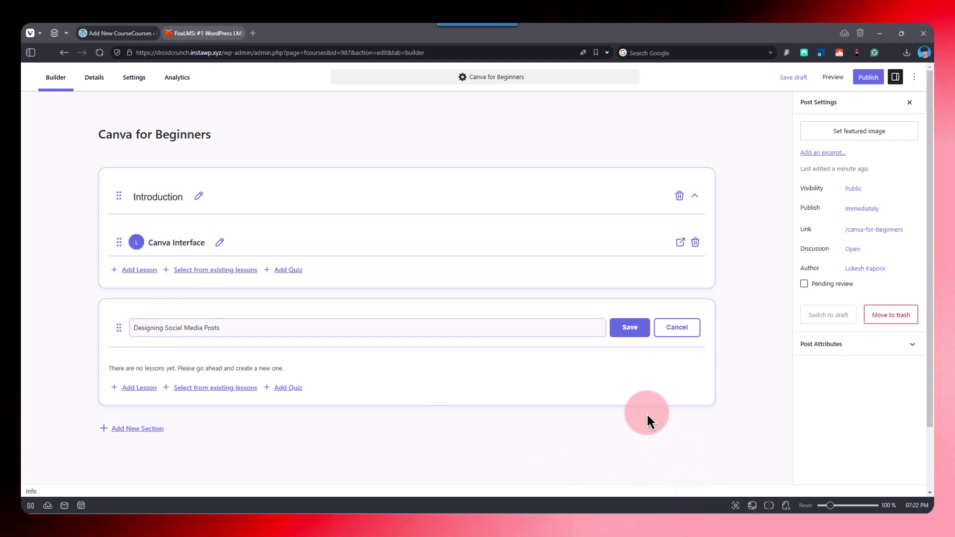
pyautogui.click(628, 329)
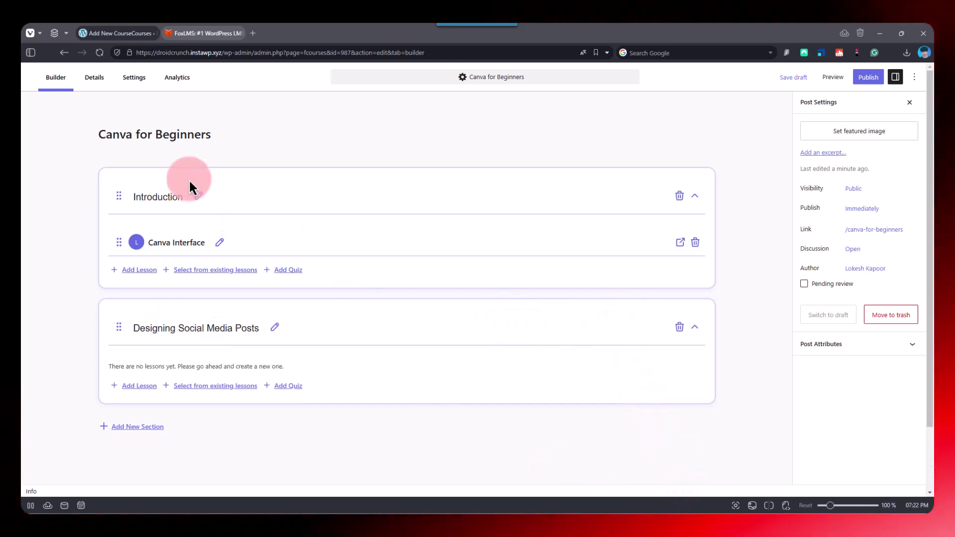
pyautogui.click(695, 327)
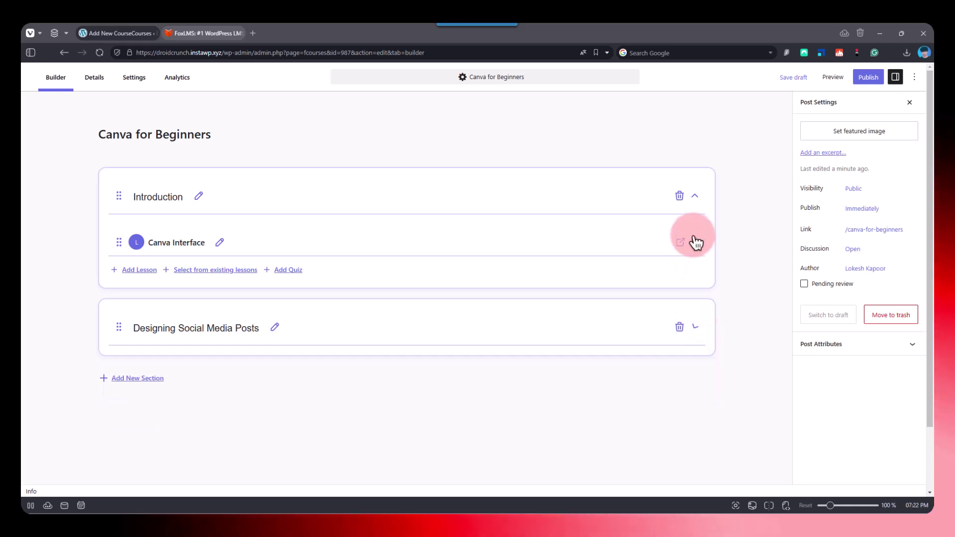
# - Add a second lesson, Lesson 2, under the Introduction section
pyautogui.click(694, 199)
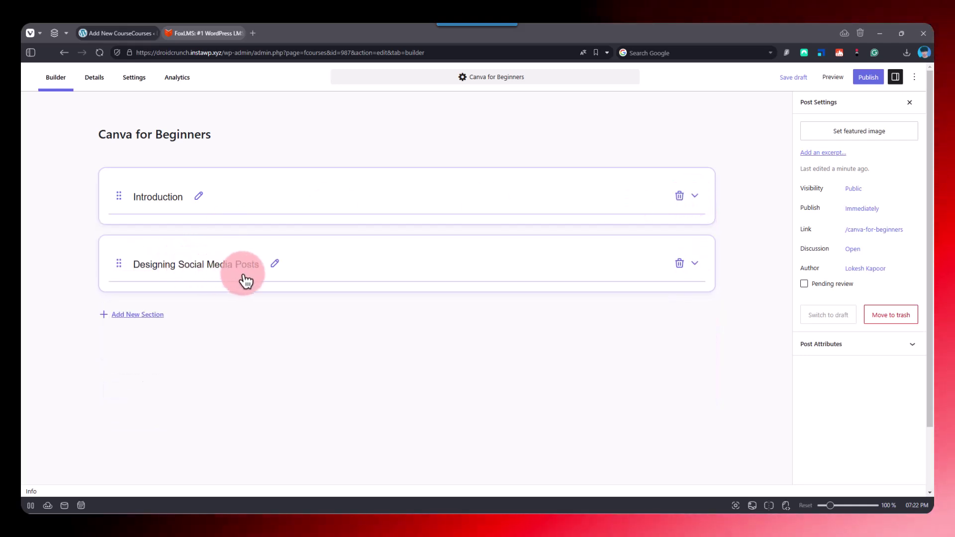
pyautogui.click(695, 198)
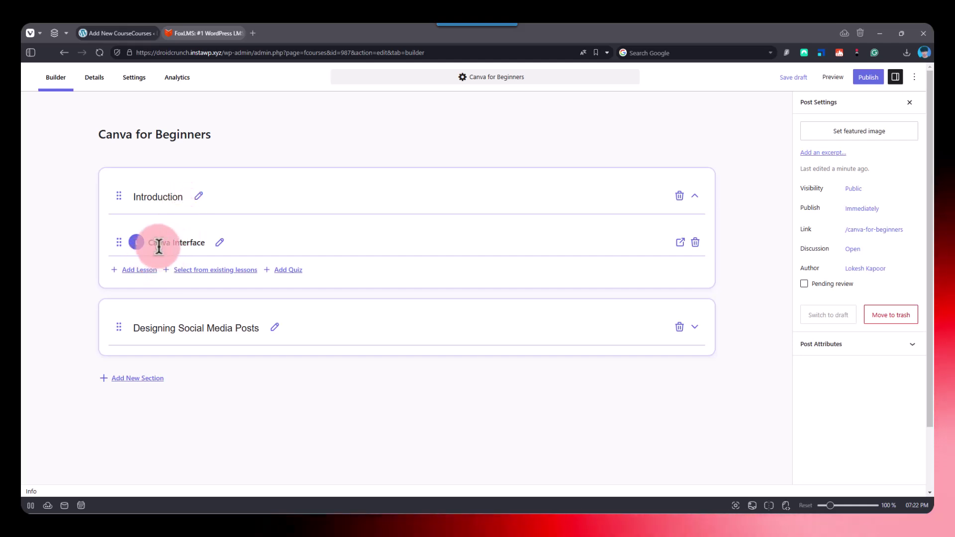
pyautogui.click(148, 273)
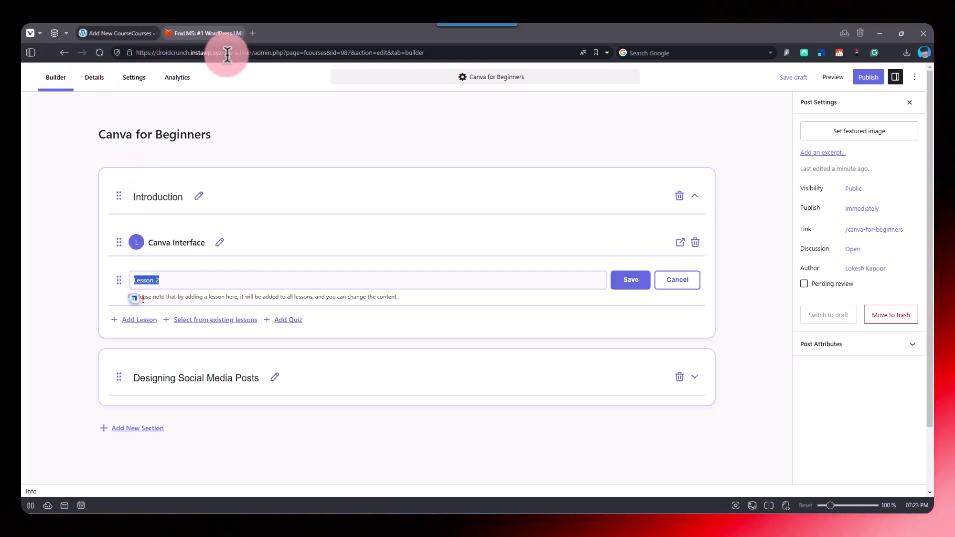
# - Open the site's wp-admin Dashboard in a new browser tab
pyautogui.moveTo(254, 53); pyautogui.dragTo(22, 30)
pyautogui.hotkey('ctrl', 'c')
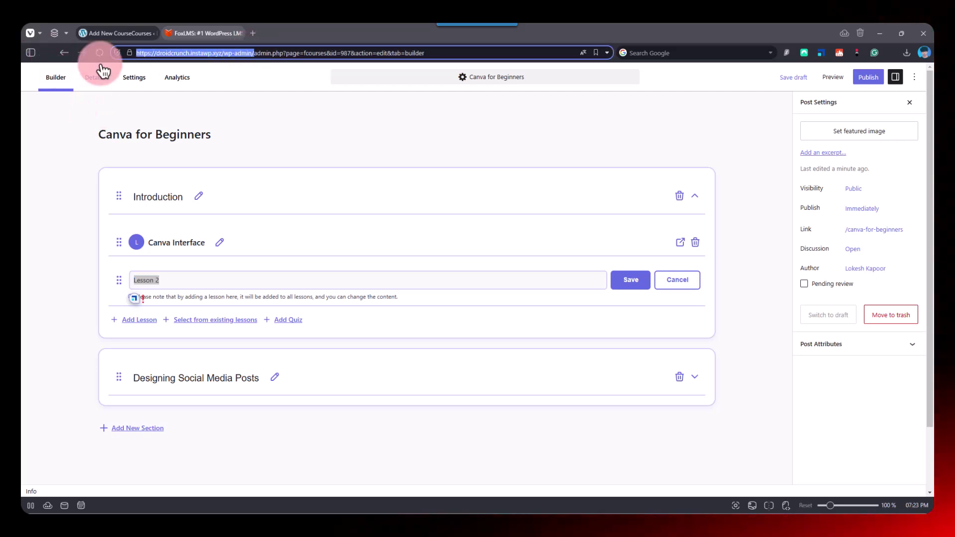
pyautogui.rightClick(108, 31)
pyautogui.press('Escape')
pyautogui.rightClick(132, 38)
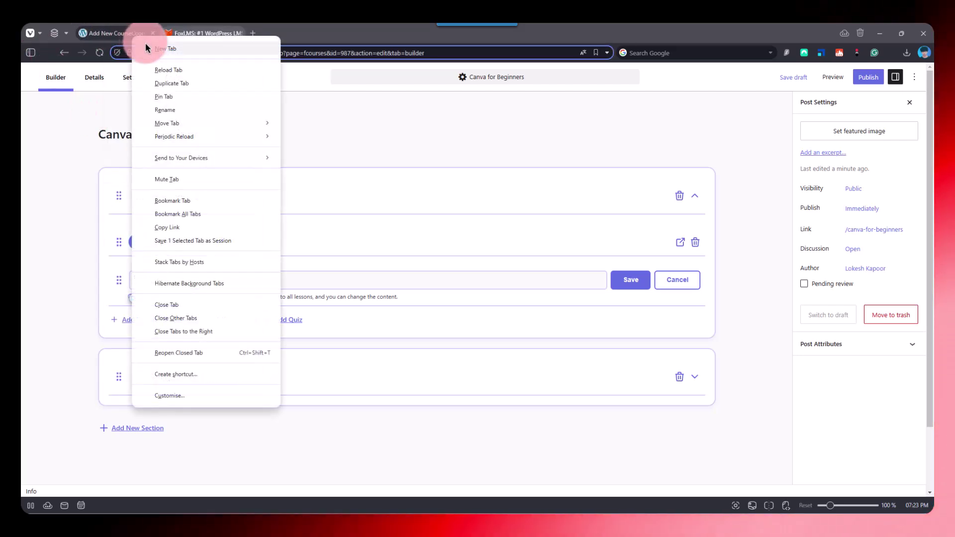
pyautogui.click(145, 44)
pyautogui.hotkey('ctrl', 'v')
pyautogui.press('Return')
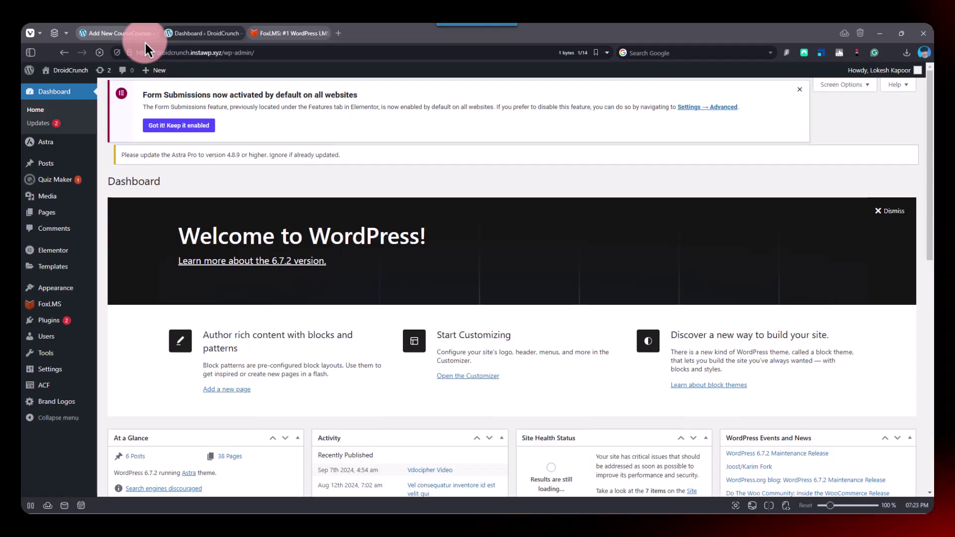
# - Trash the older duplicate Canva Interface lesson from the FoxLMS Lessons list
pyautogui.moveTo(71, 309)
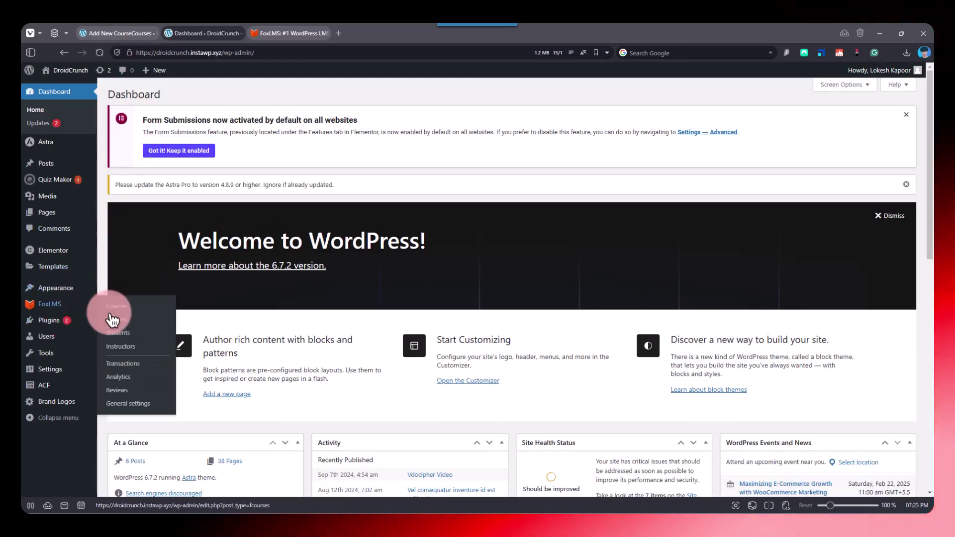
pyautogui.click(131, 320)
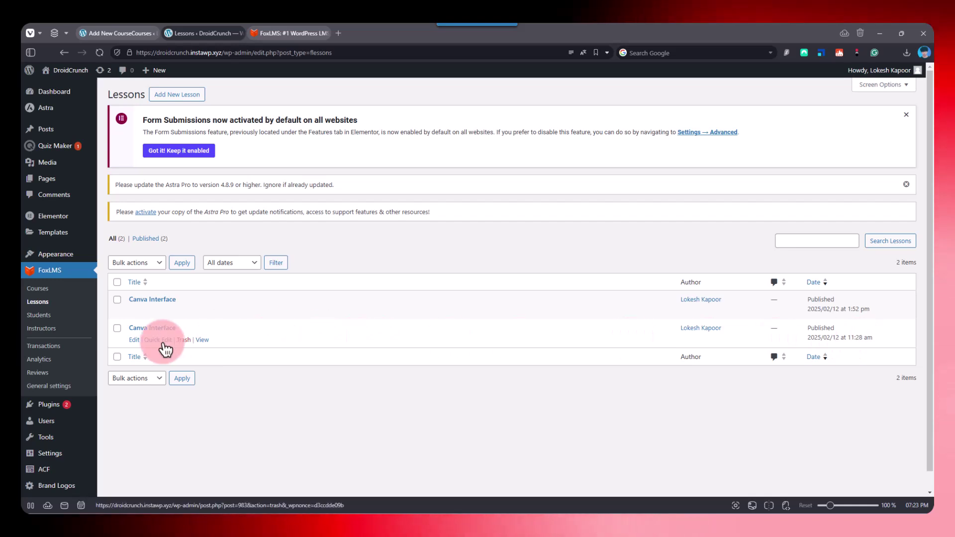
pyautogui.click(185, 339)
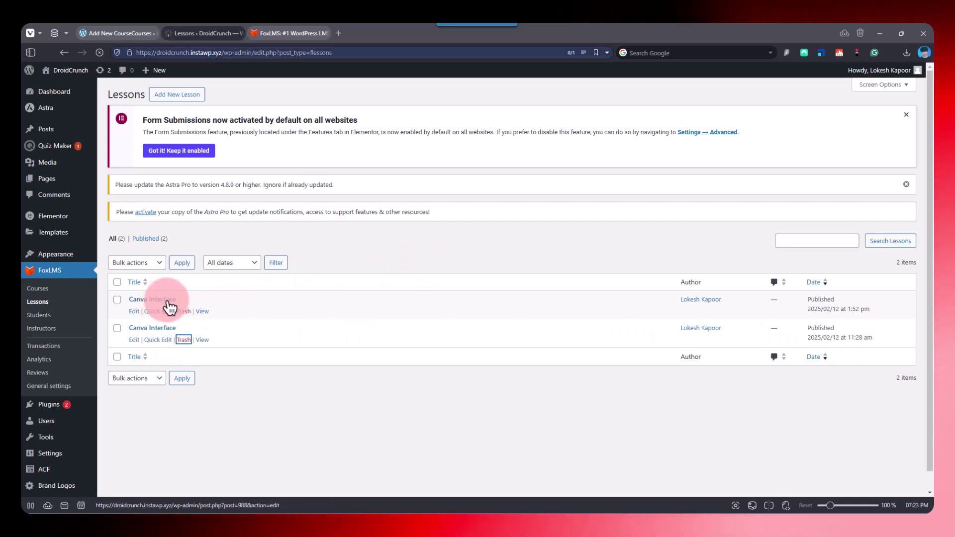
# - Back in the course builder, name the Lesson 2 entry 'Canva Shortcuts'
pyautogui.click(112, 31)
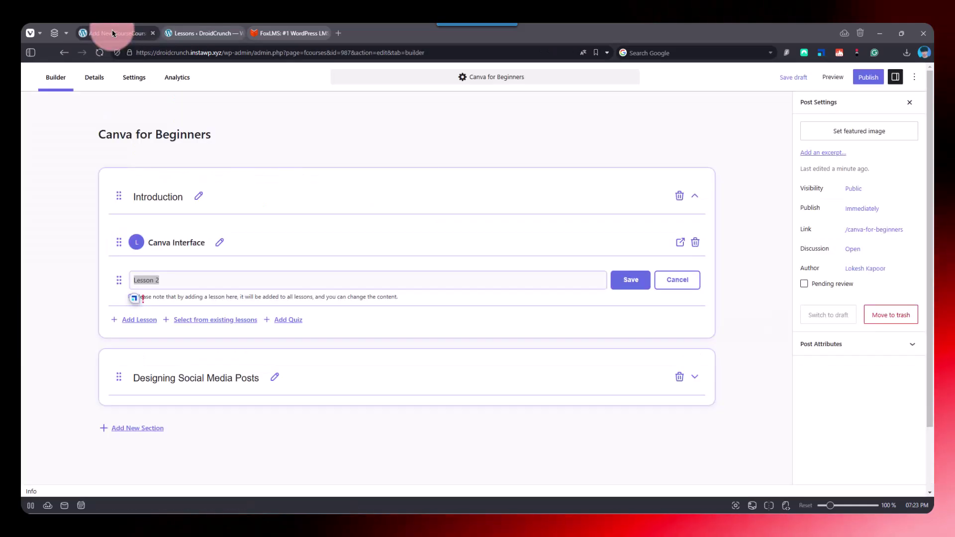
pyautogui.click(201, 332)
pyautogui.click(181, 280)
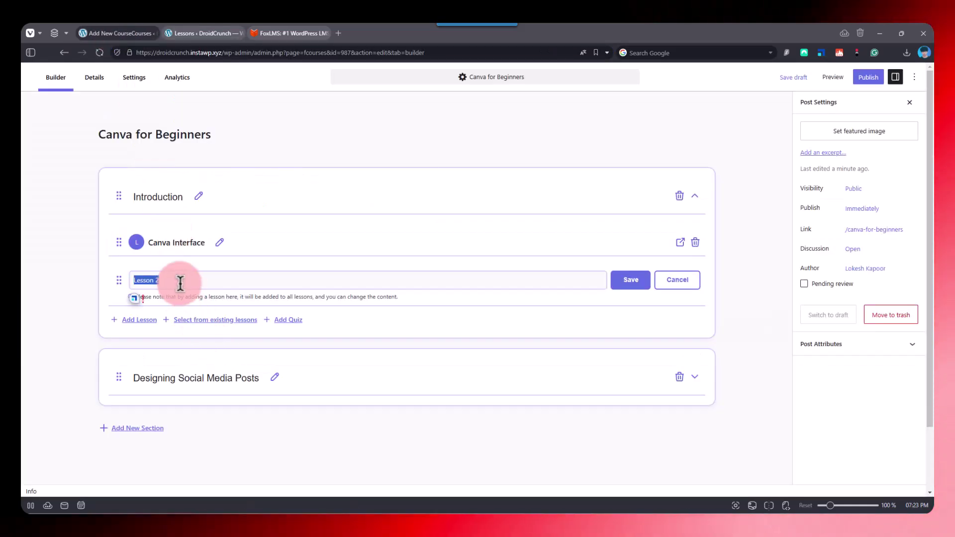
pyautogui.write('Canva Shortcuts')
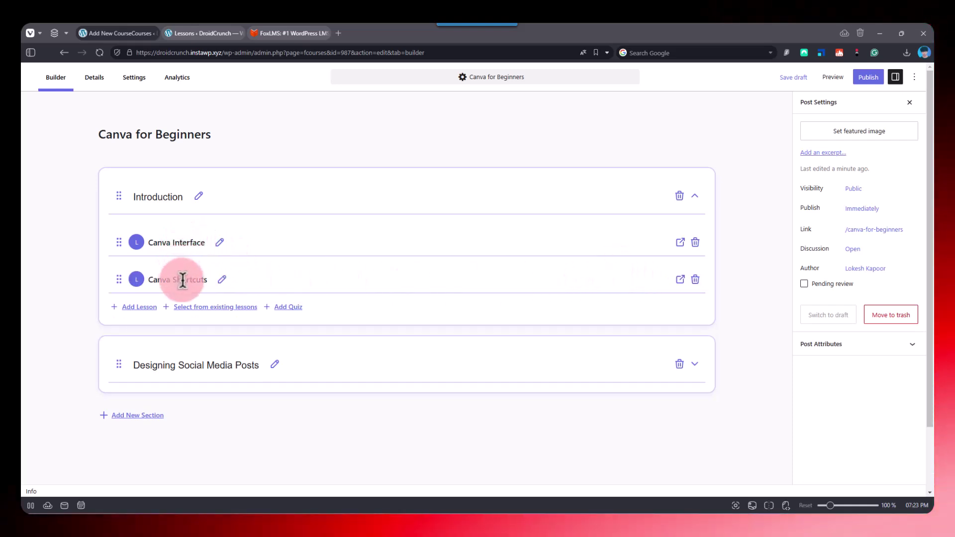
# - Reload the Lessons list to confirm Canva Shortcuts was saved, then return to the builder
pyautogui.click(180, 37)
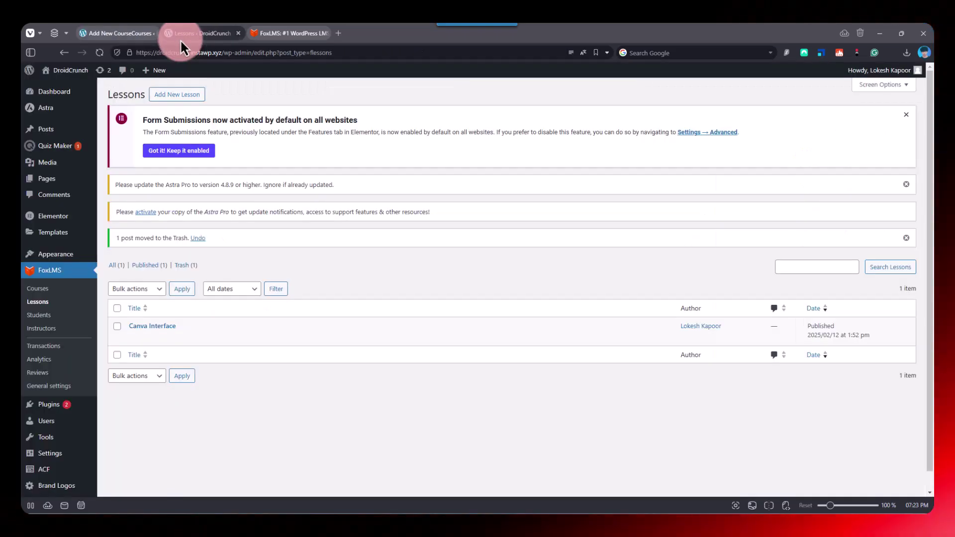
pyautogui.rightClick(181, 38)
pyautogui.click(218, 73)
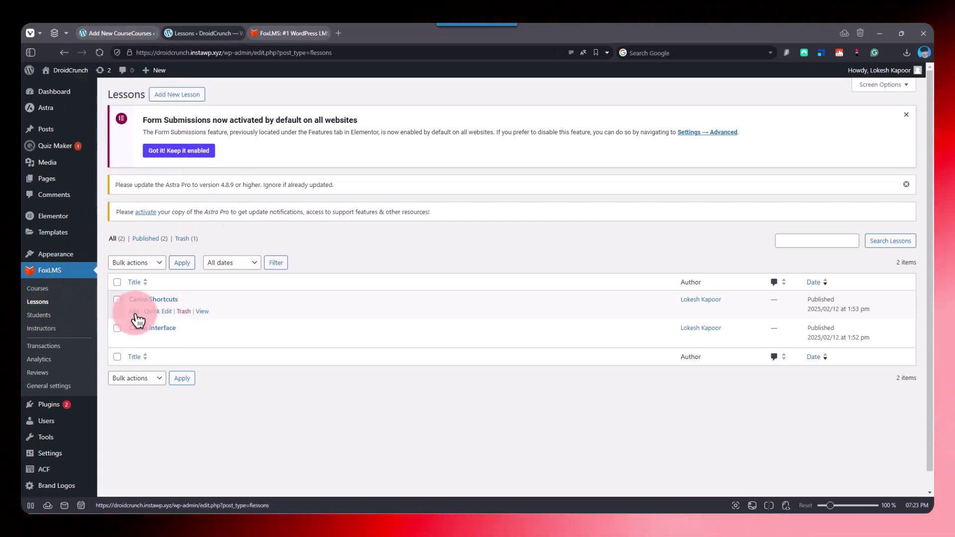
pyautogui.click(115, 38)
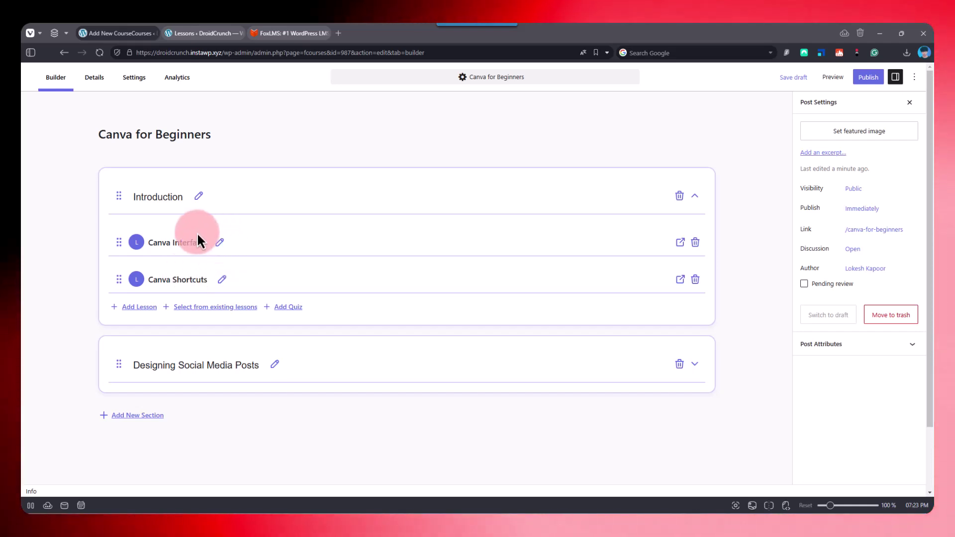
pyautogui.click(194, 34)
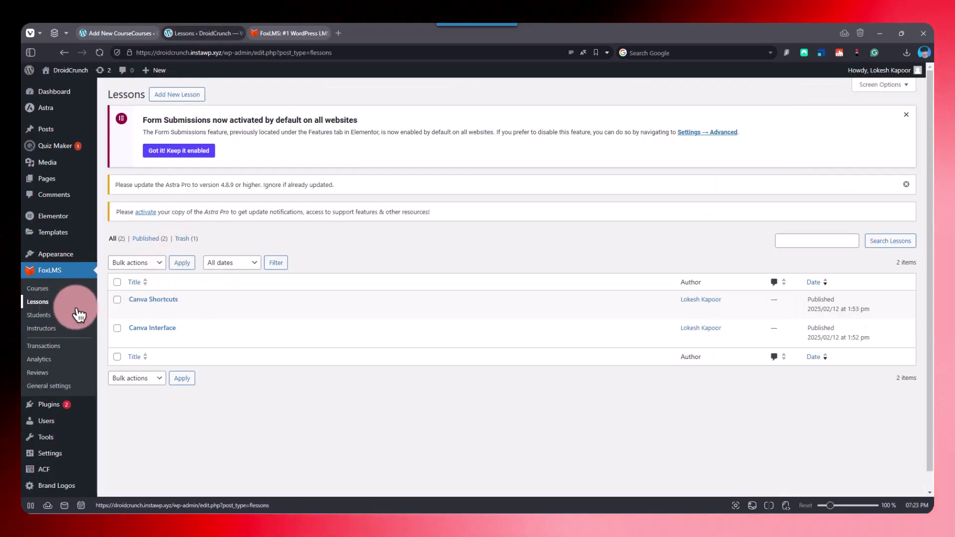
pyautogui.click(132, 40)
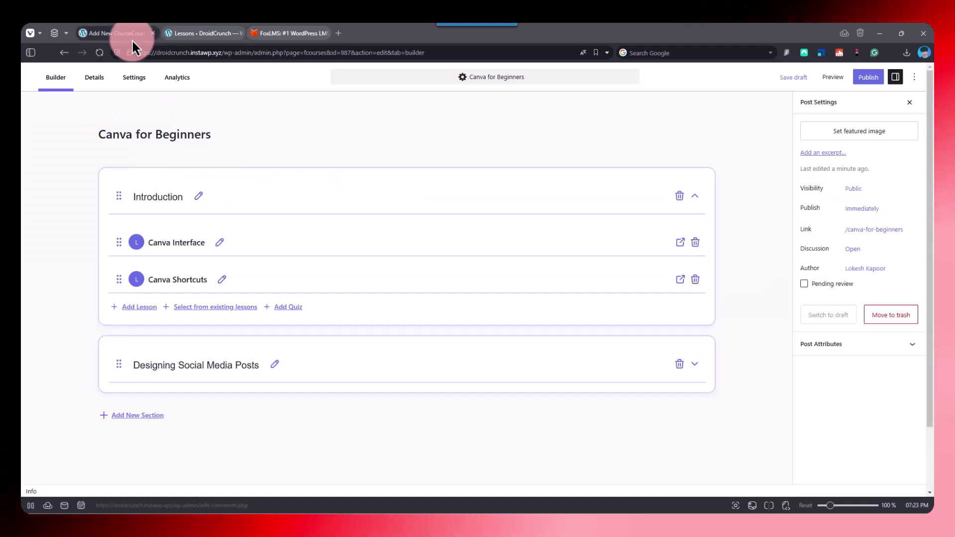
# - Open the Canva Interface lesson and insert a YouTube embed block below its title via a 'video' search
pyautogui.click(680, 242)
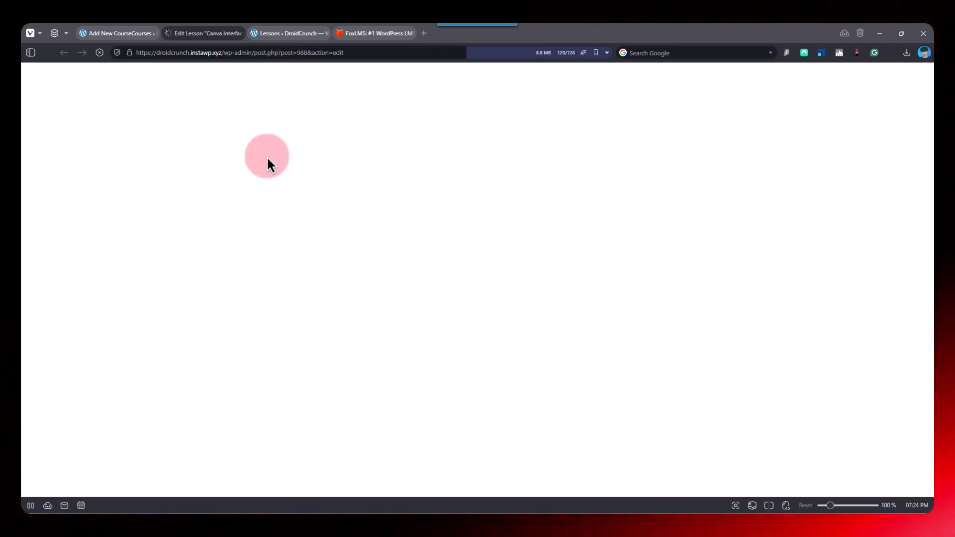
pyautogui.click(200, 209)
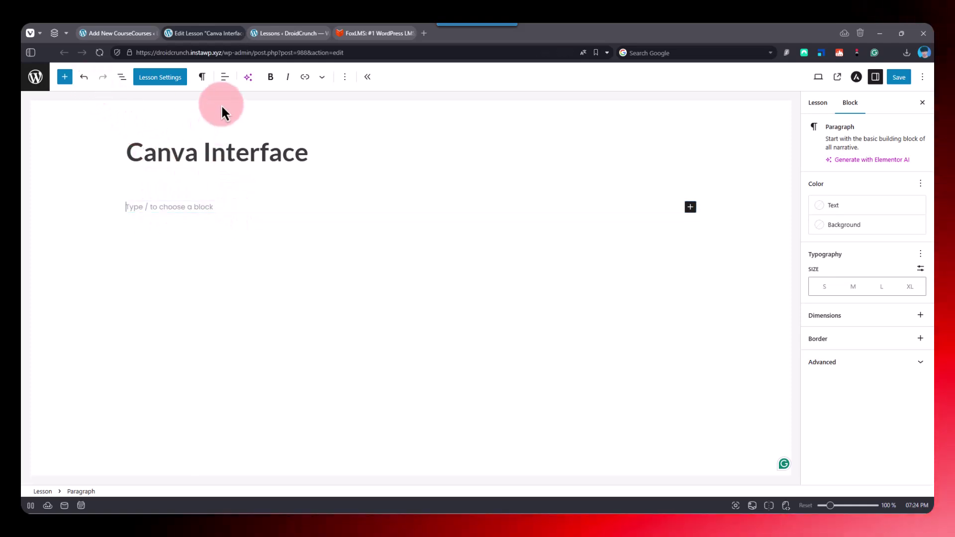
pyautogui.click(66, 78)
pyautogui.click(98, 130)
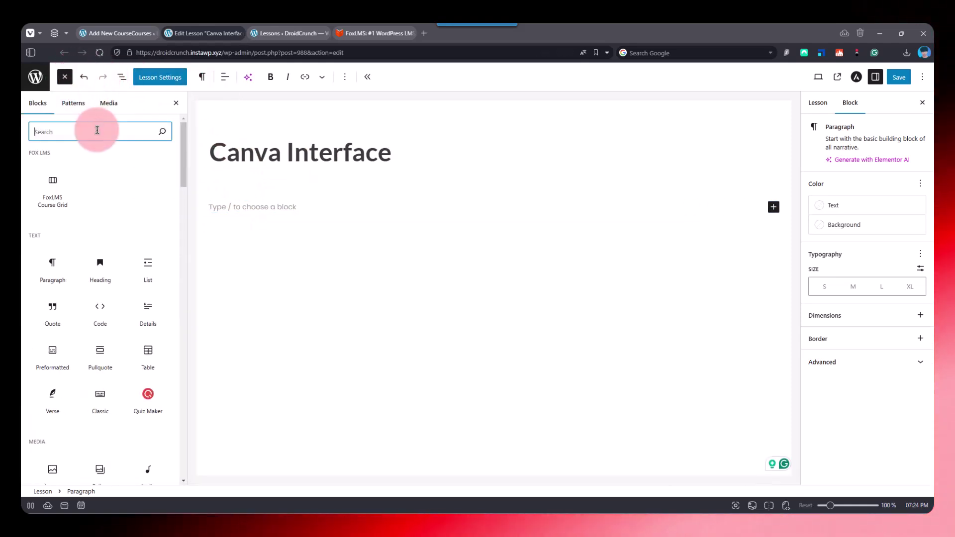
pyautogui.write('video')
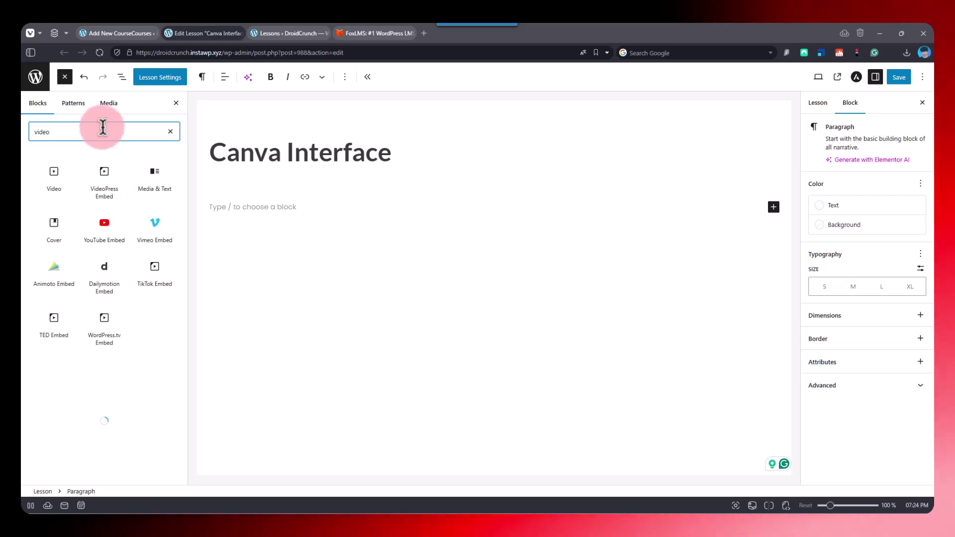
pyautogui.click(101, 224)
pyautogui.click(353, 261)
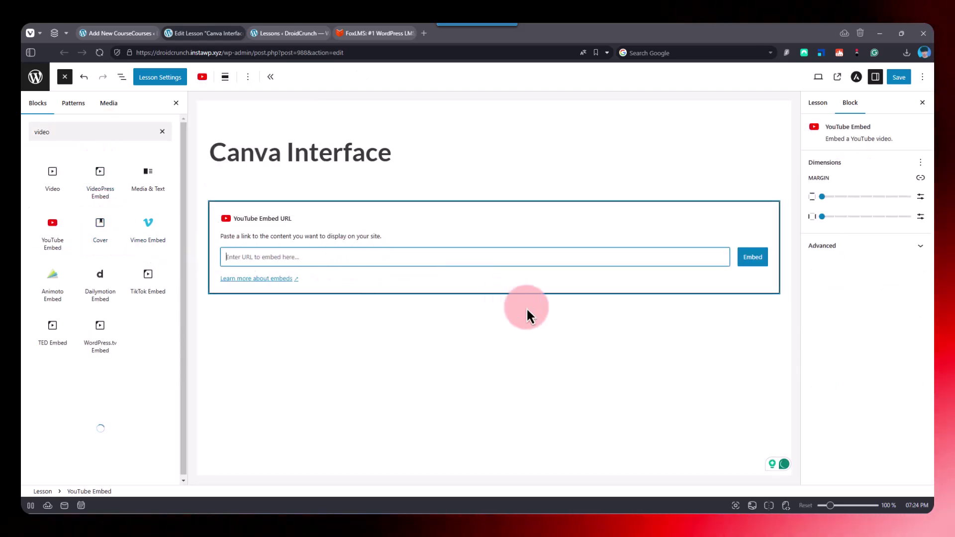
pyautogui.click(264, 36)
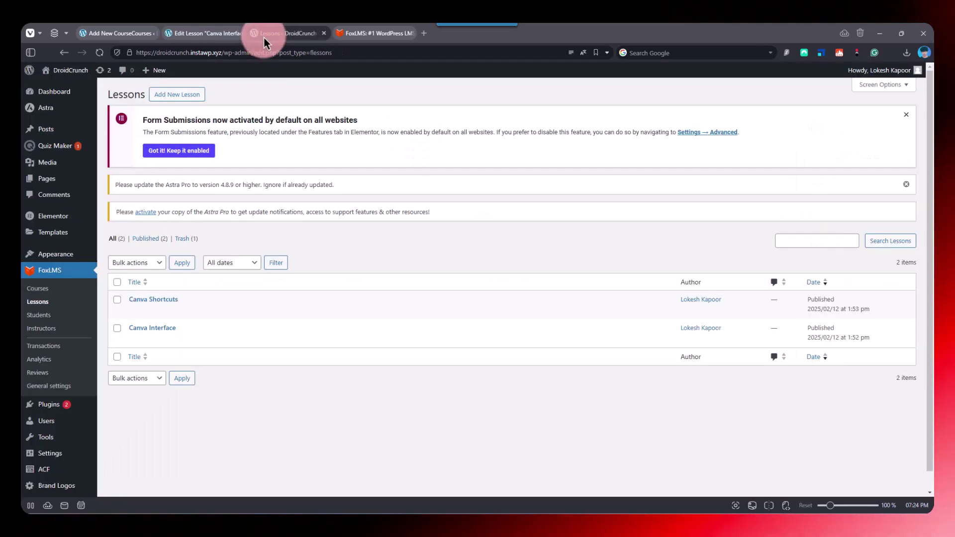
# - Open YouTube in a new tab and search for the creator's full name
pyautogui.click(379, 35)
pyautogui.click(424, 34)
pyautogui.write('youtube')
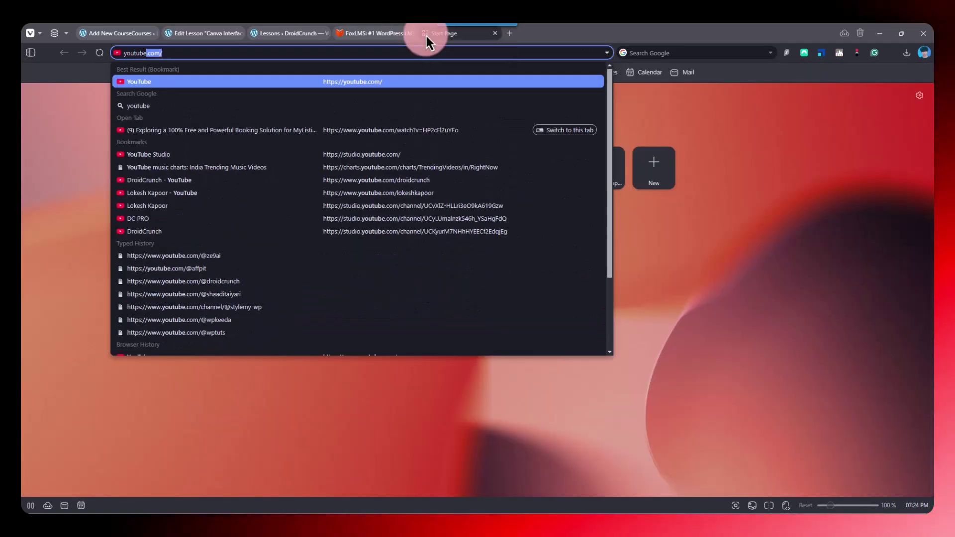
pyautogui.press('Return')
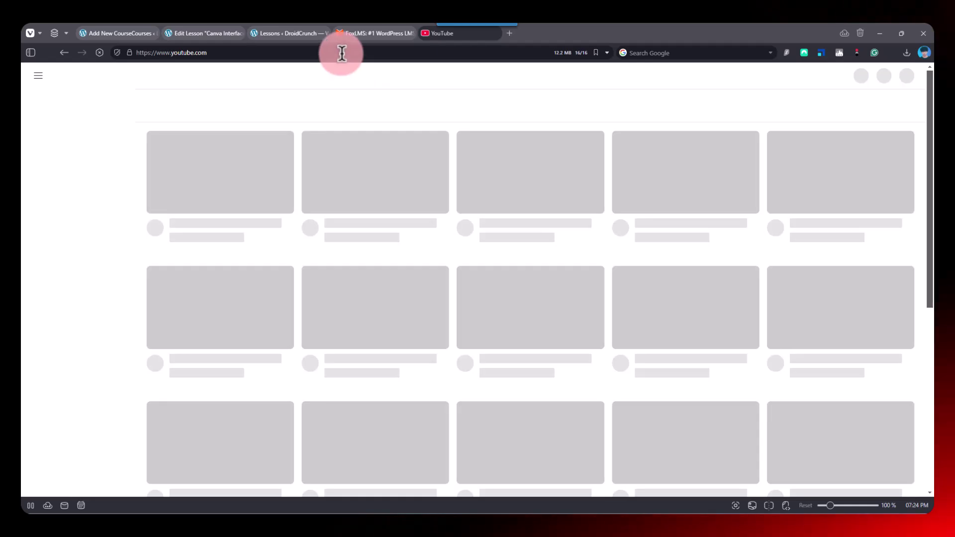
pyautogui.click(341, 52)
pyautogui.click(380, 75)
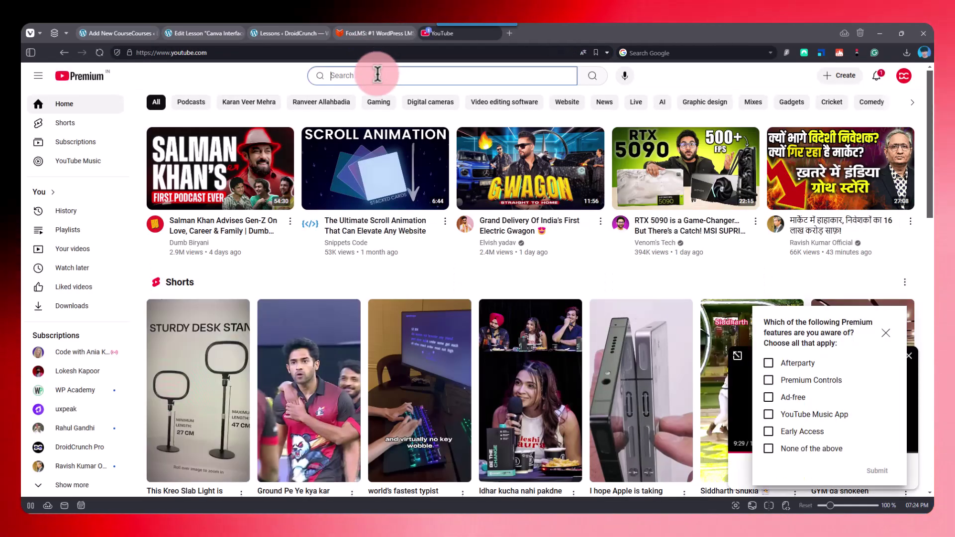
pyautogui.write('lokesh')
pyautogui.press('Return')
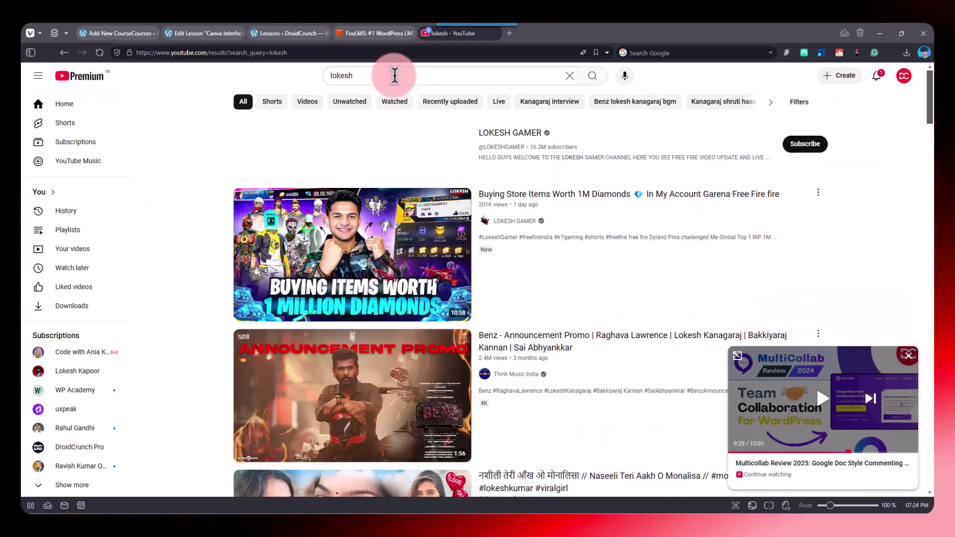
pyautogui.click(394, 75)
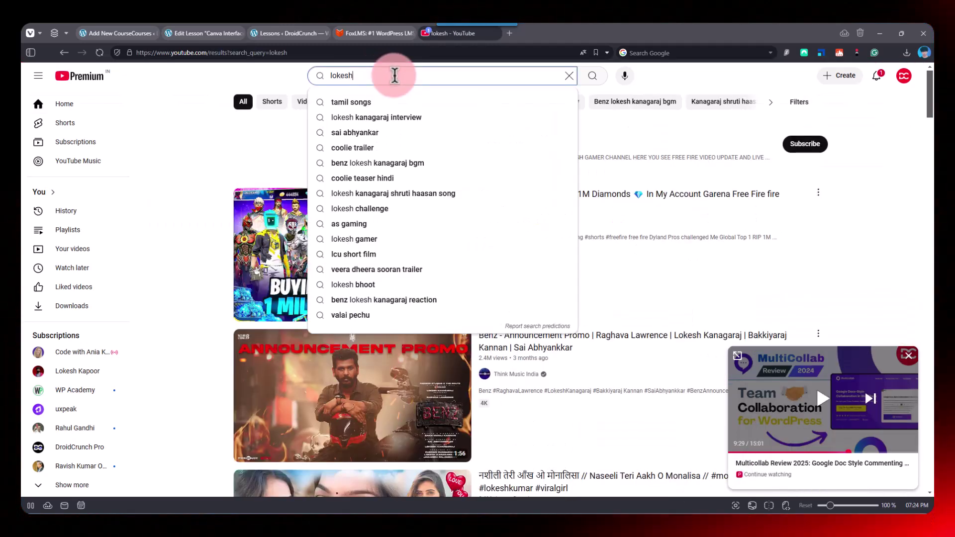
pyautogui.write('kapoor')
pyautogui.press('Return')
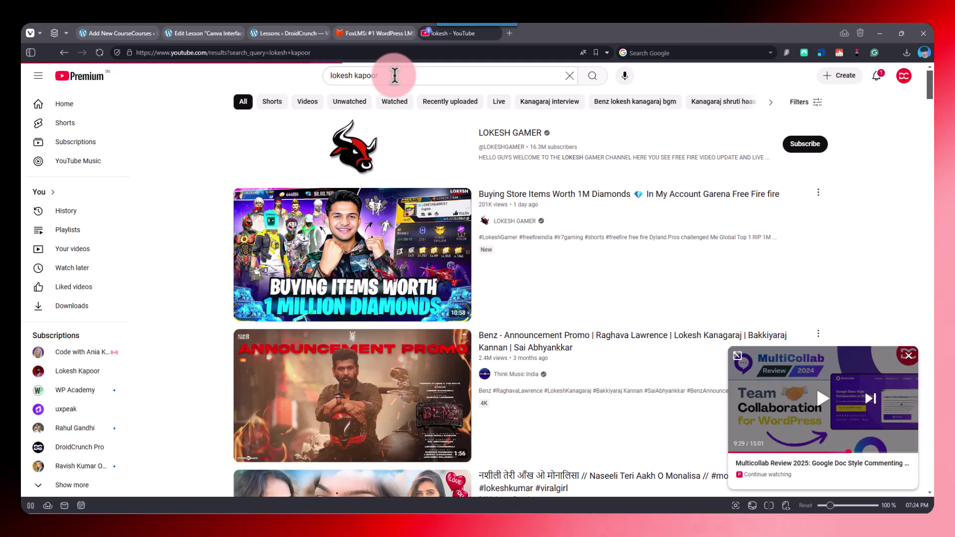
# - Open the Canva Shortcuts 2024 video from the channel's Videos, copy its link, and close the tab
pyautogui.click(357, 146)
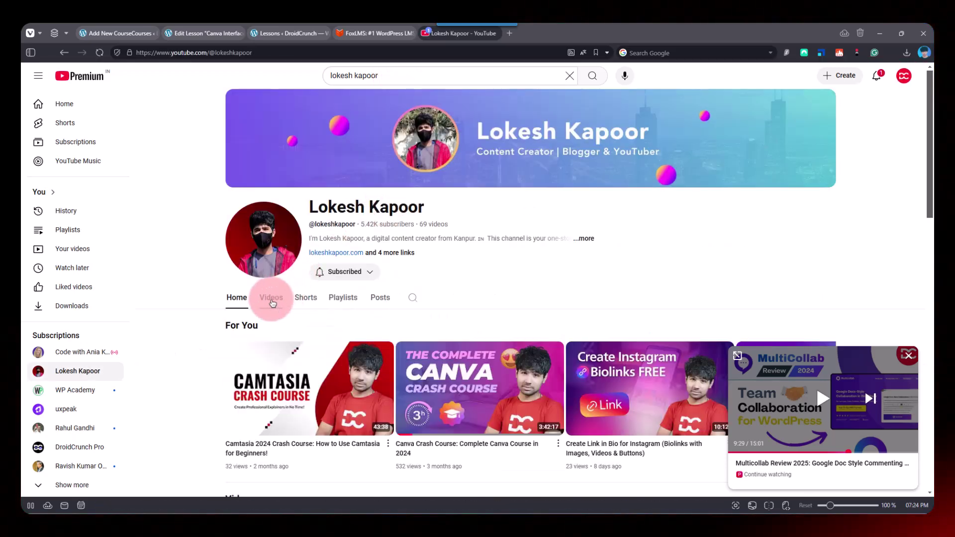
pyautogui.click(271, 298)
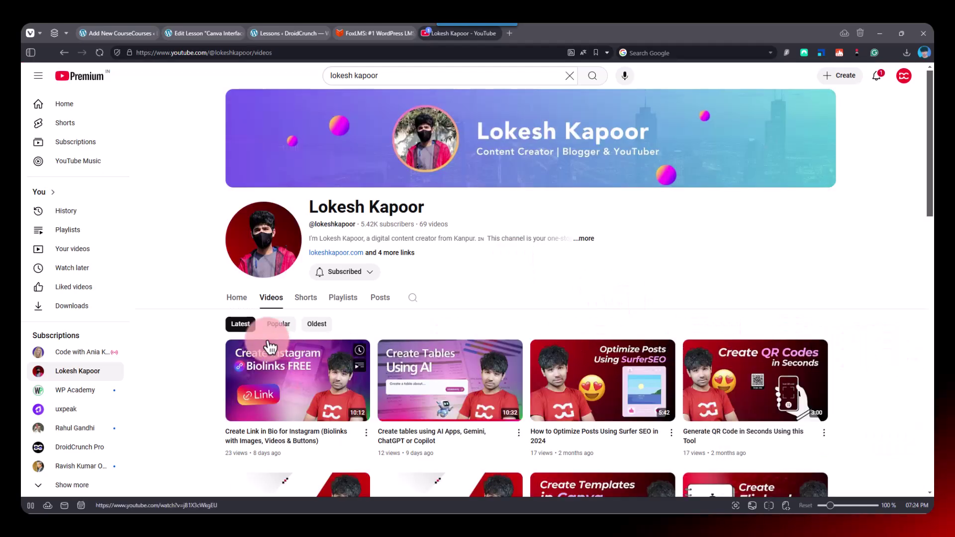
pyautogui.scroll(-15, 269, 346)
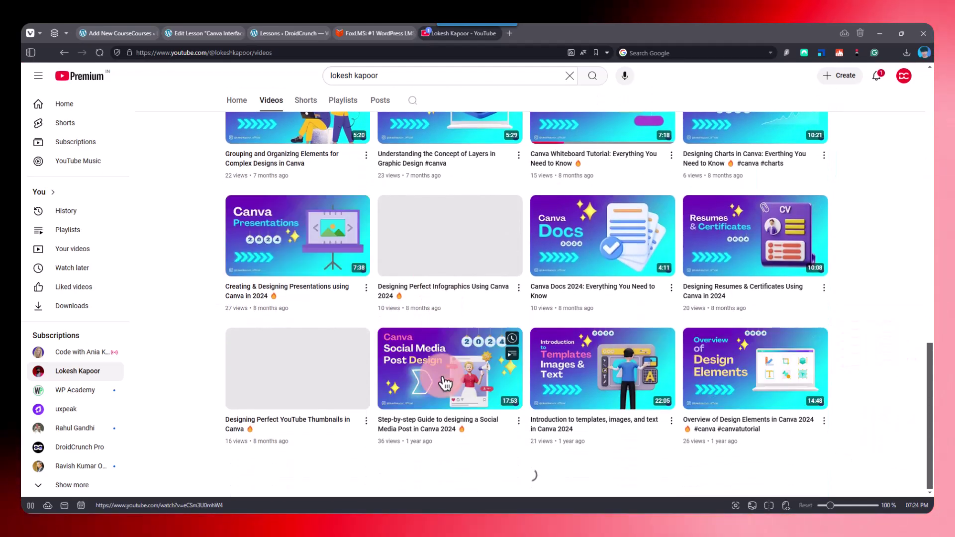
pyautogui.scroll(-15, 505, 385)
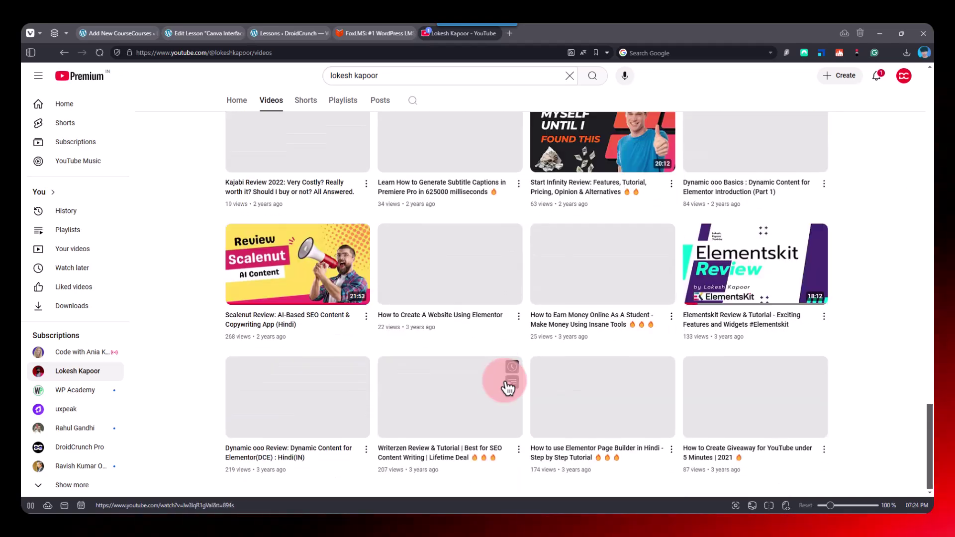
pyautogui.scroll(10, 507, 388)
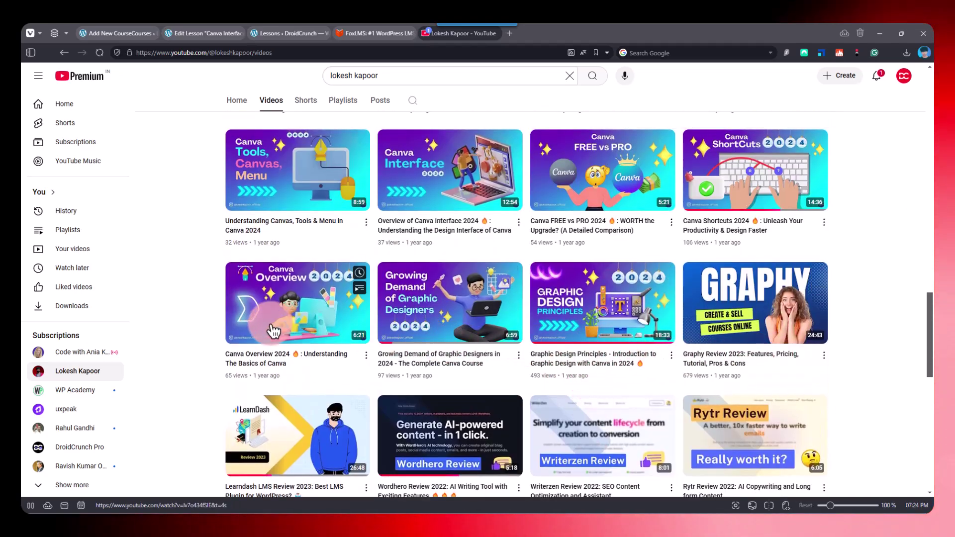
pyautogui.rightClick(734, 216)
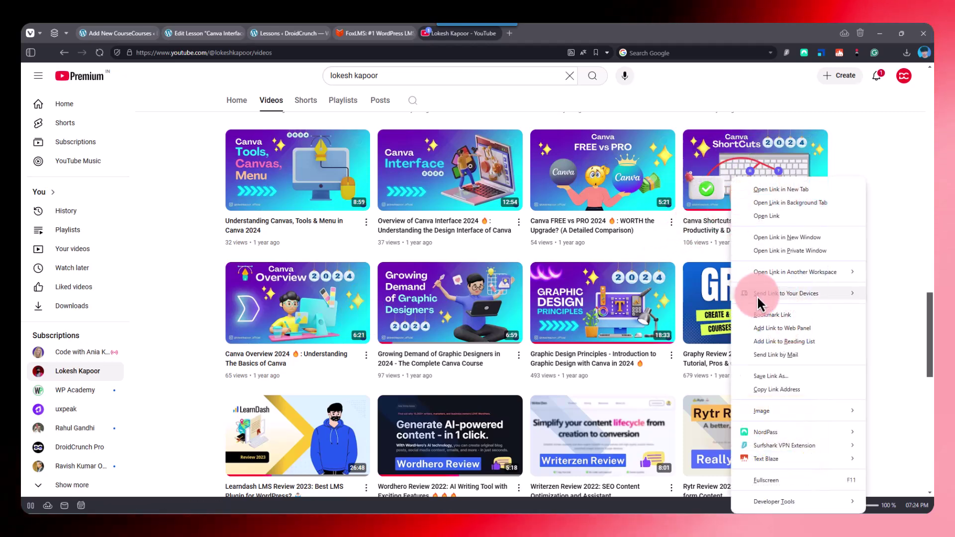
pyautogui.click(787, 218)
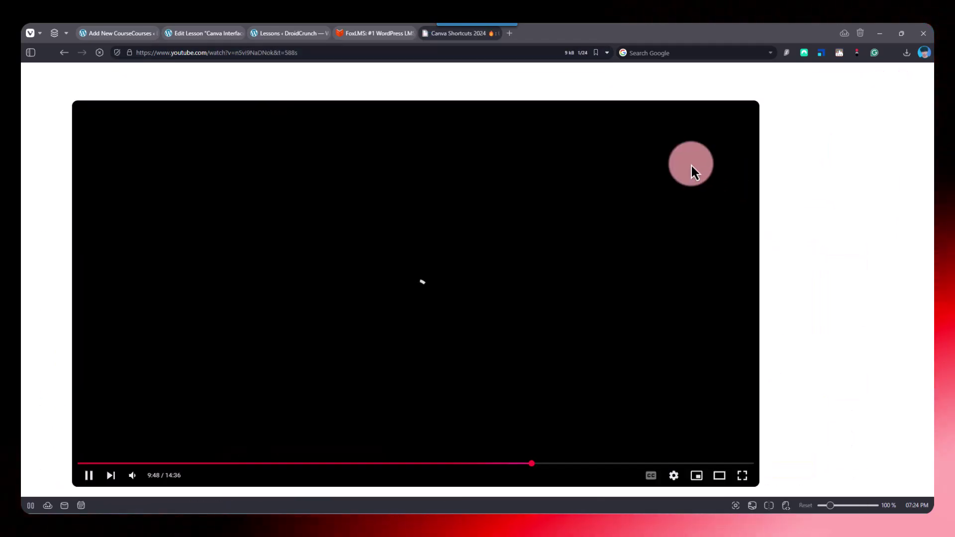
pyautogui.click(371, 53)
pyautogui.hotkey('ctrl', 'c')
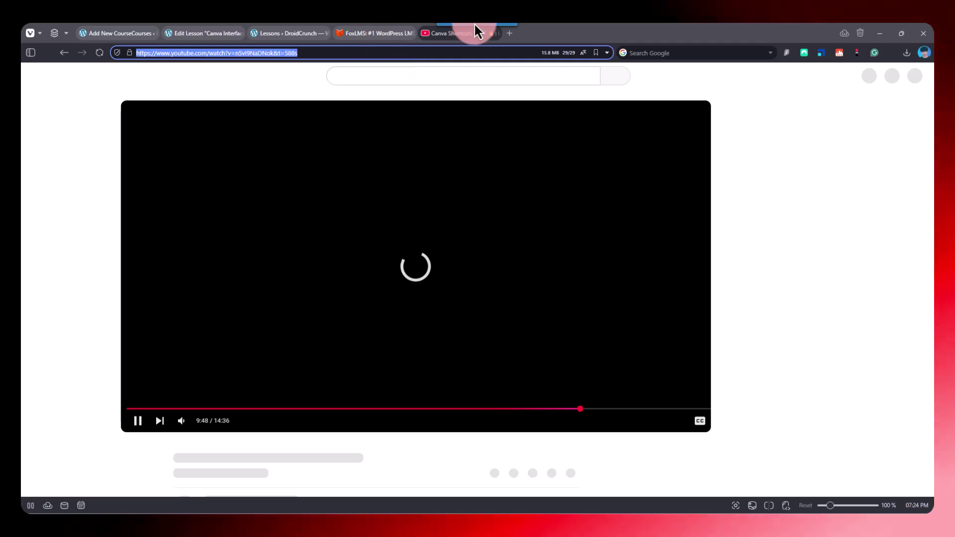
pyautogui.click(496, 34)
# - Embed the pasted Canva Shortcuts 2024 link, minus '&t=588s', in Canva Interface and view the lesson page
pyautogui.click(106, 36)
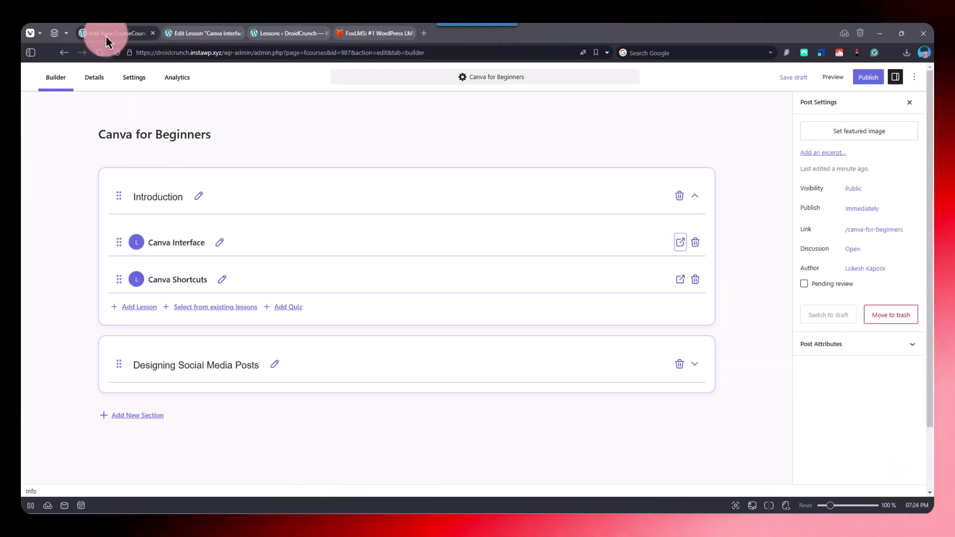
pyautogui.click(199, 34)
pyautogui.click(239, 255)
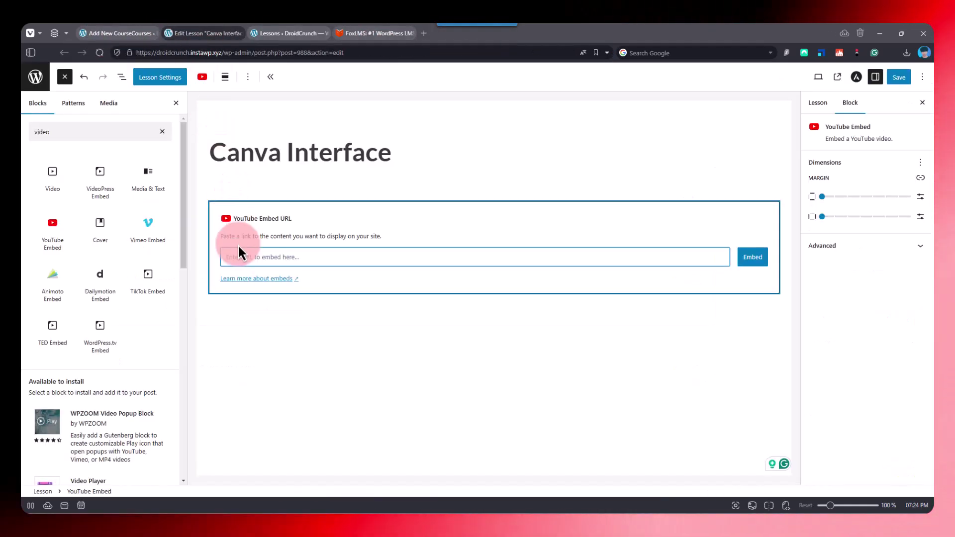
pyautogui.hotkey('ctrl', 'v')
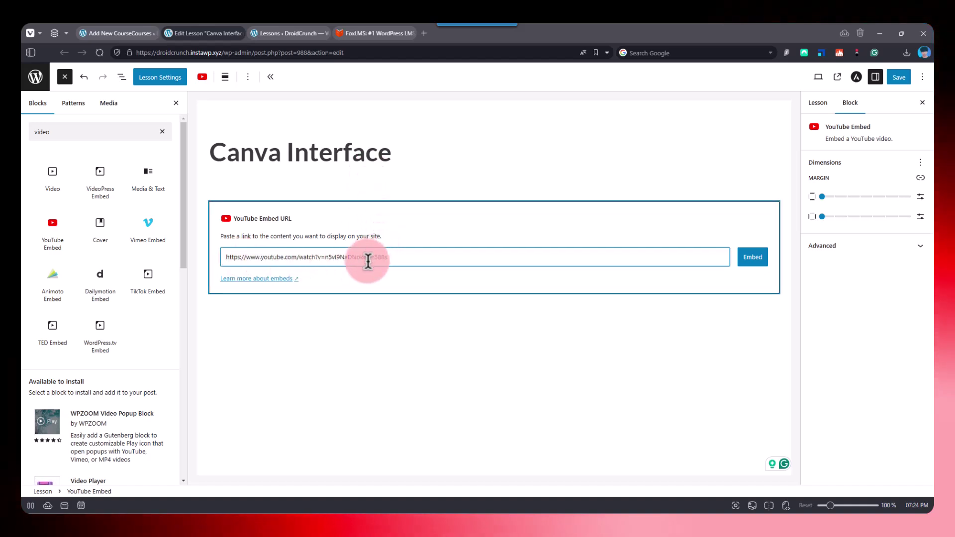
pyautogui.press('BackSpace')
pyautogui.press('BackSpace')
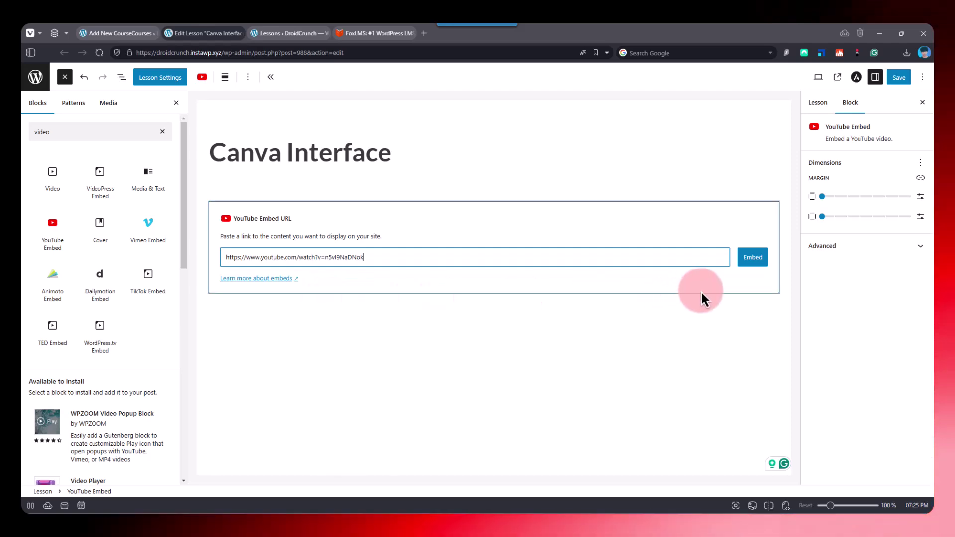
pyautogui.click(752, 259)
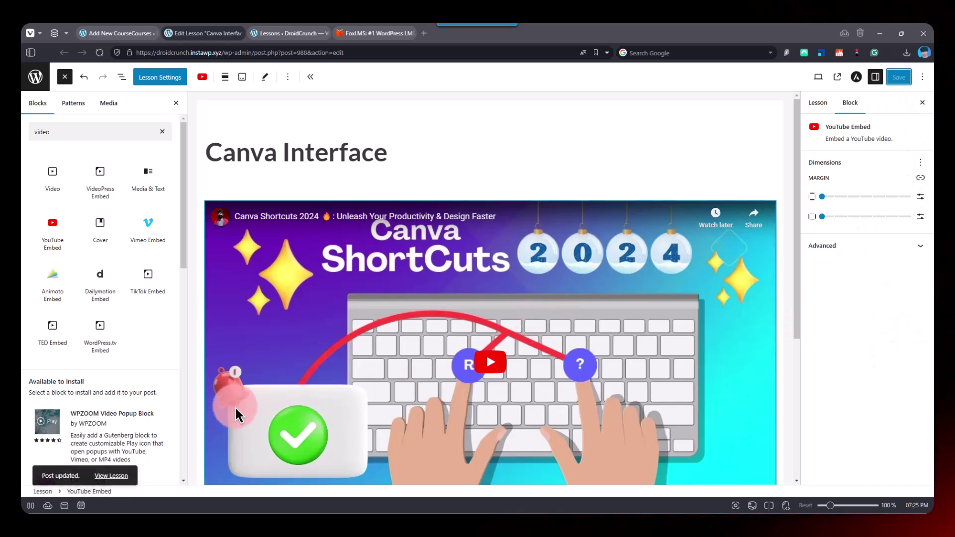
pyautogui.click(118, 475)
pyautogui.click(285, 31)
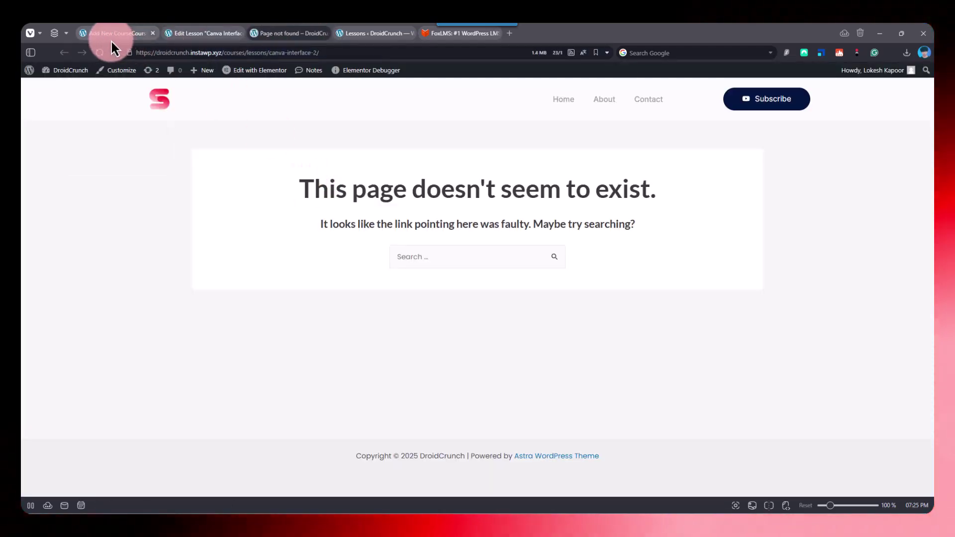
# - Return to the Canva for Beginners course builder showing the Canva Interface and Canva Shortcuts lessons
pyautogui.click(111, 39)
pyautogui.click(296, 226)
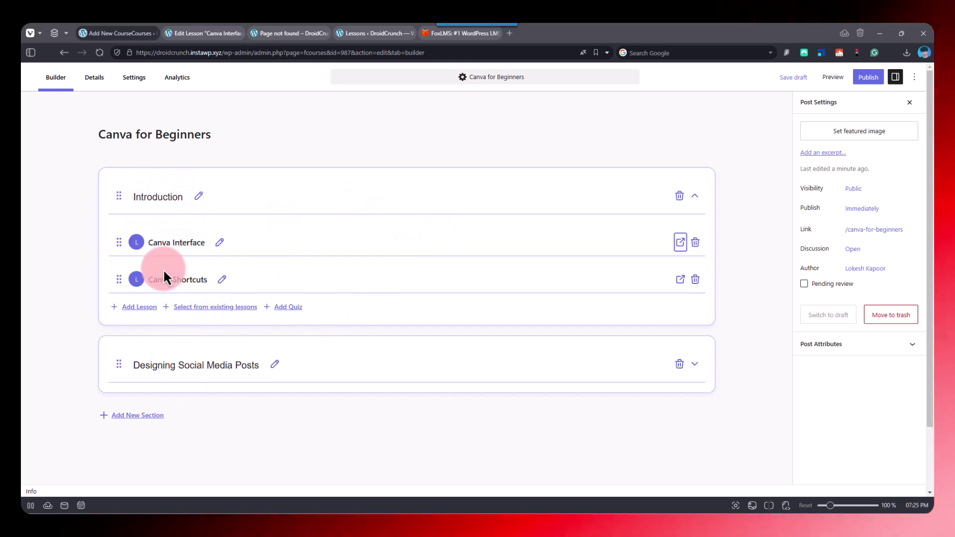
pyautogui.click(194, 33)
pyautogui.click(147, 33)
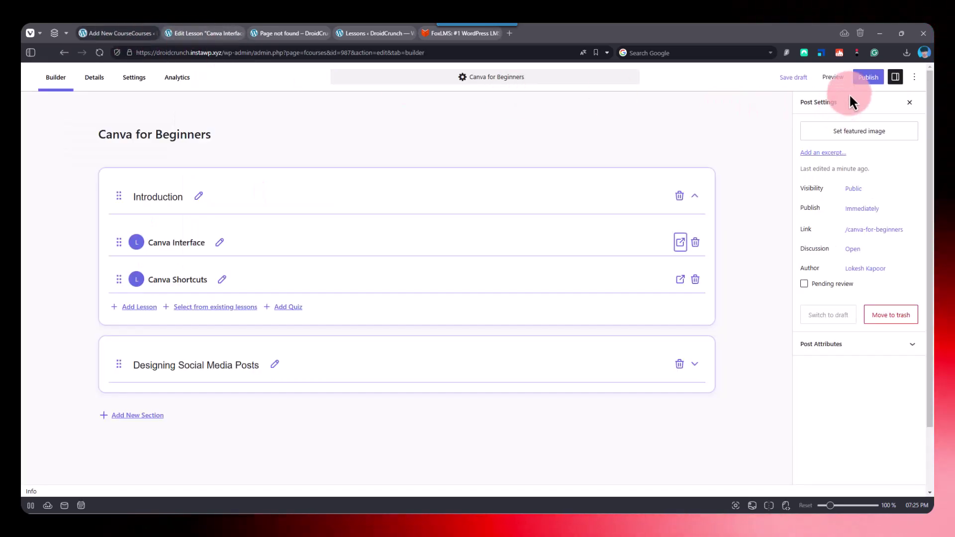
# - Set the Canva for Beginners course's Access Mode to Free
pyautogui.click(96, 87)
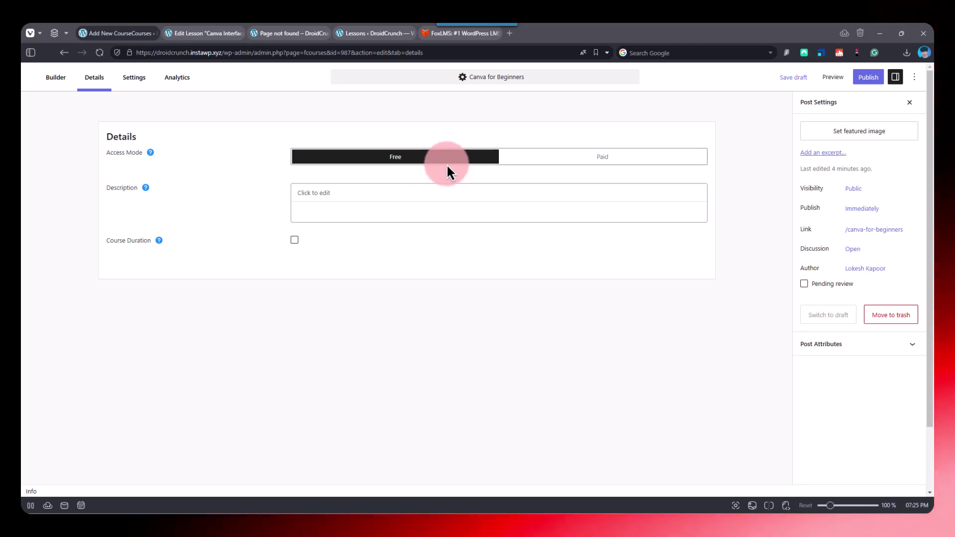
pyautogui.click(561, 160)
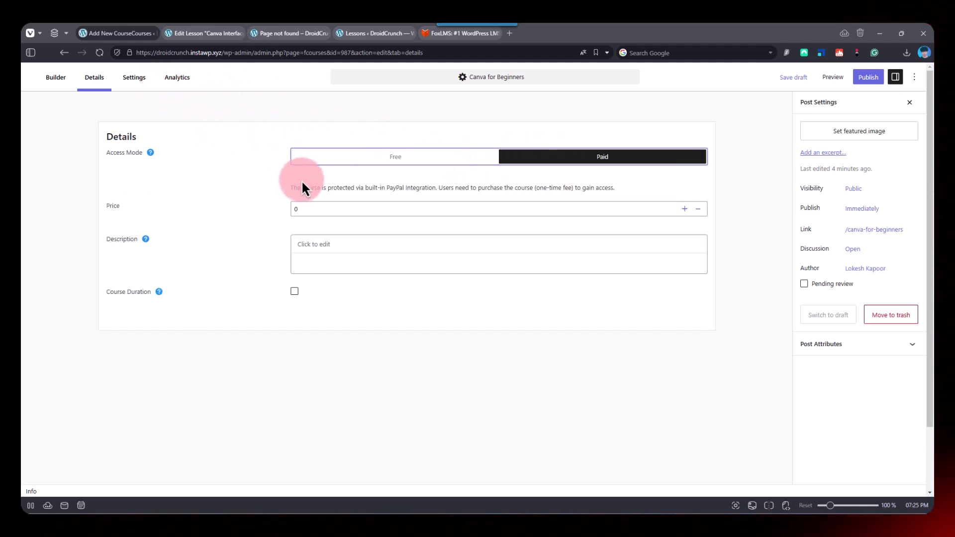
pyautogui.click(384, 160)
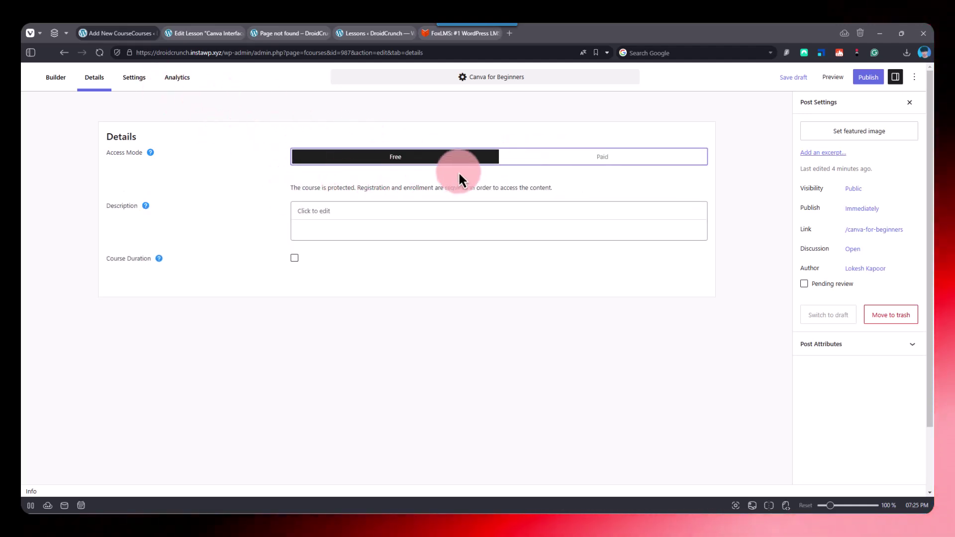
pyautogui.click(458, 162)
pyautogui.click(372, 157)
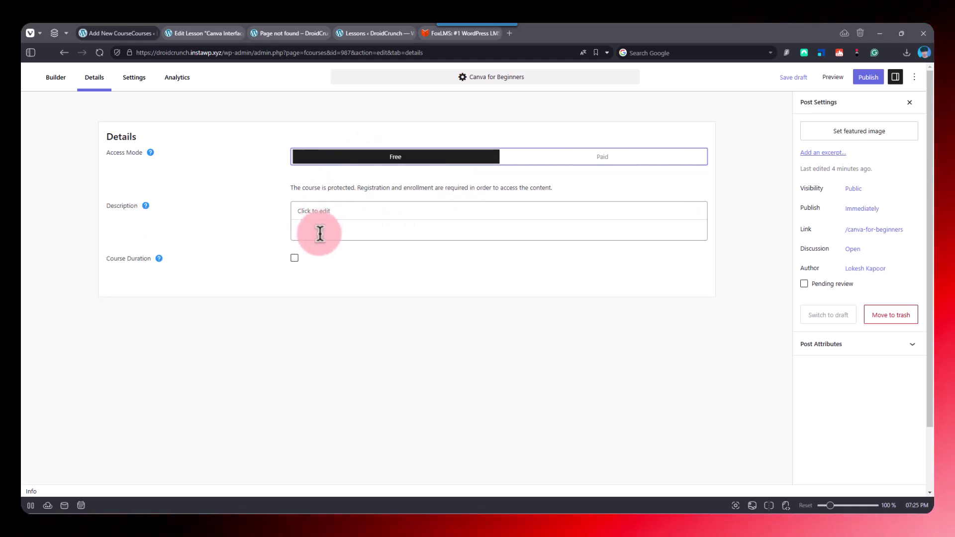
# - Describe the course as for Canva Beginners and set a 20h 30m course duration
pyautogui.click(330, 211)
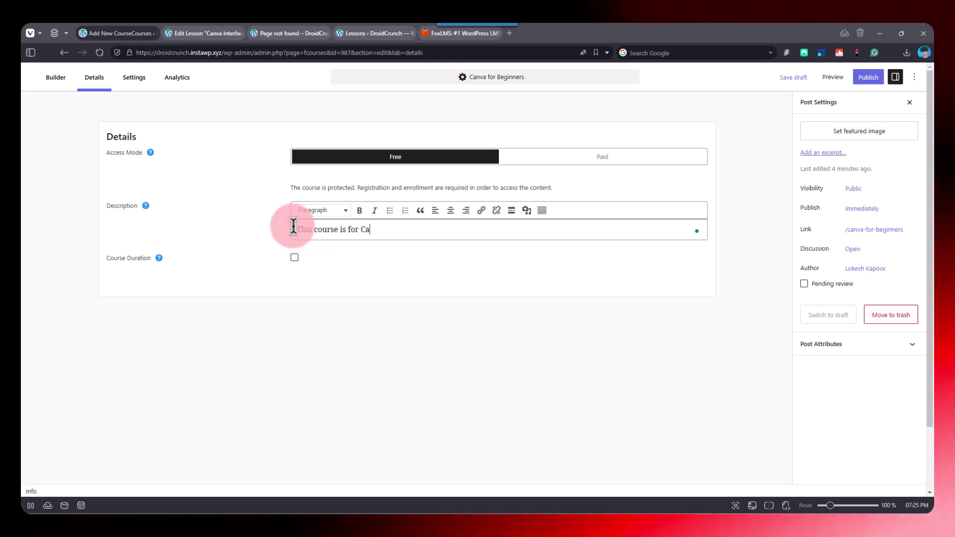
pyautogui.write('ginners.')
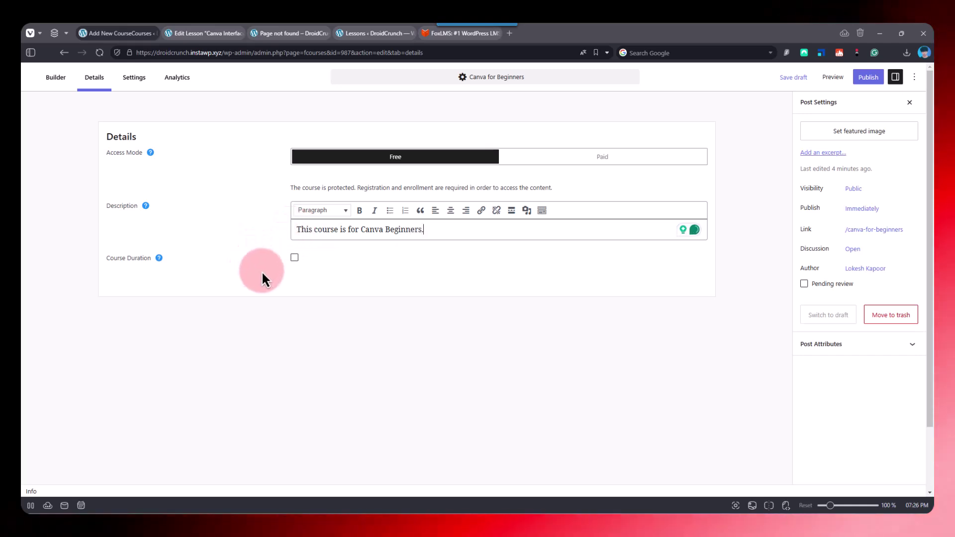
pyautogui.click(295, 257)
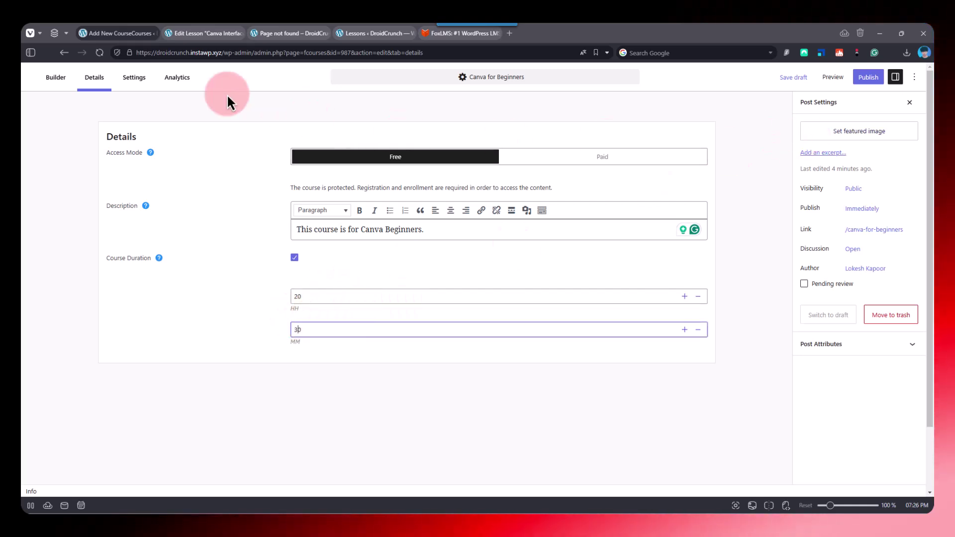
pyautogui.click(147, 80)
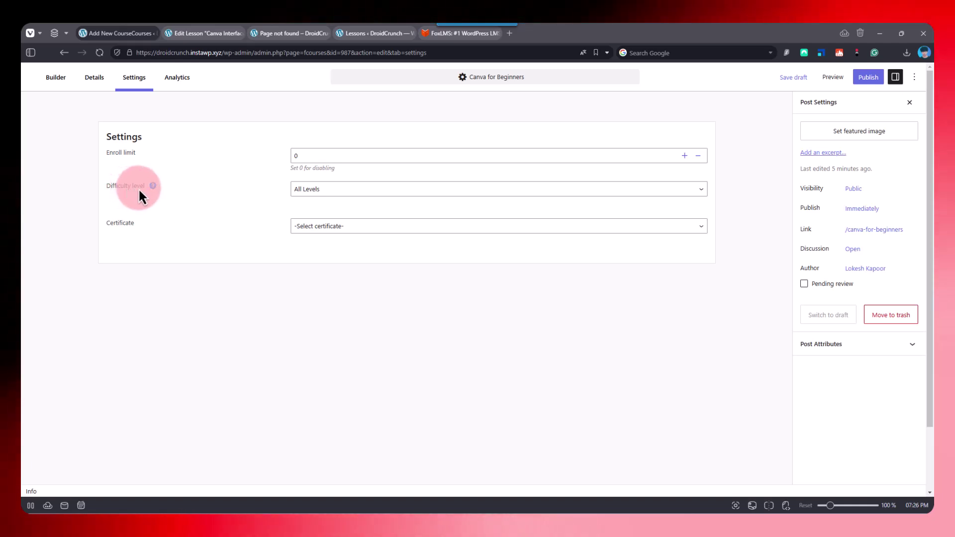
# - Choose Intermediate as the difficulty level and leave Certificate as -Select certificate-
pyautogui.click(300, 190)
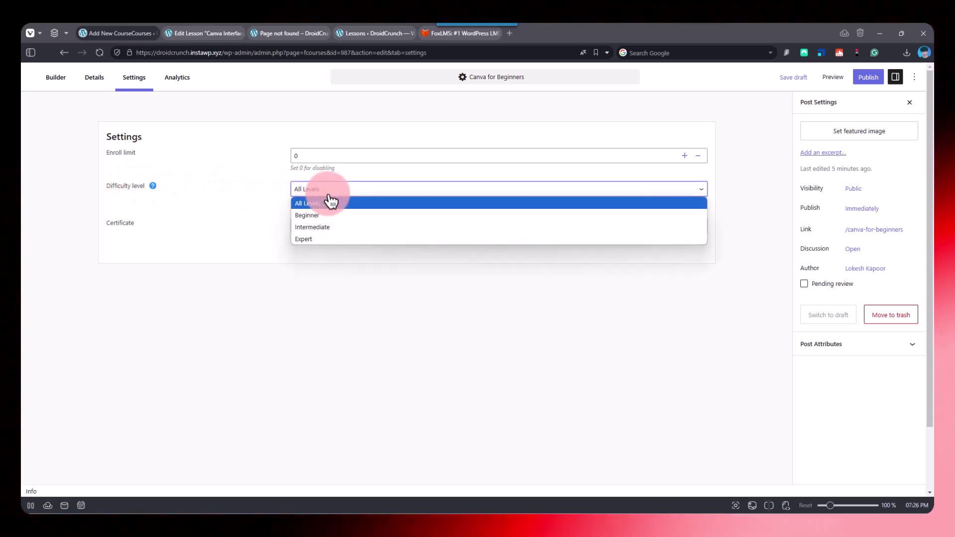
pyautogui.click(328, 228)
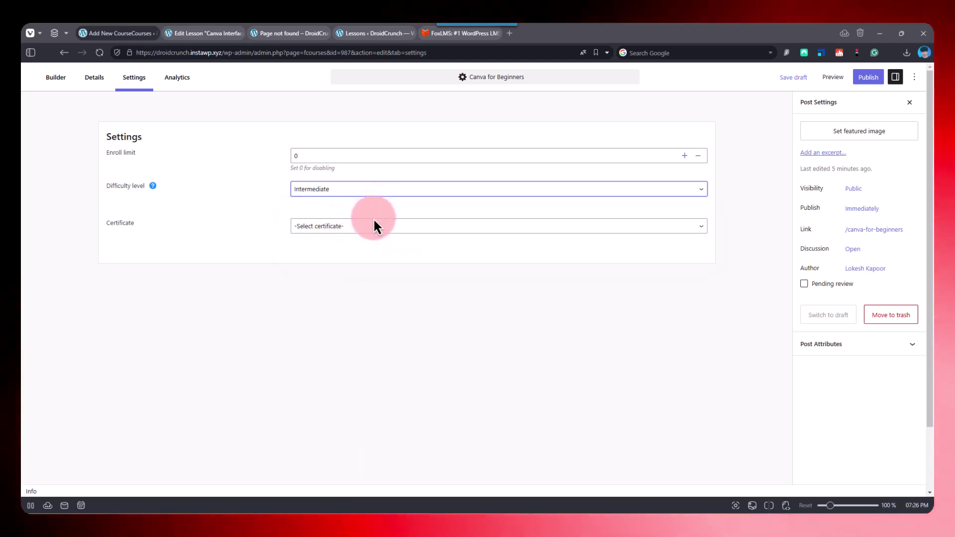
pyautogui.click(324, 190)
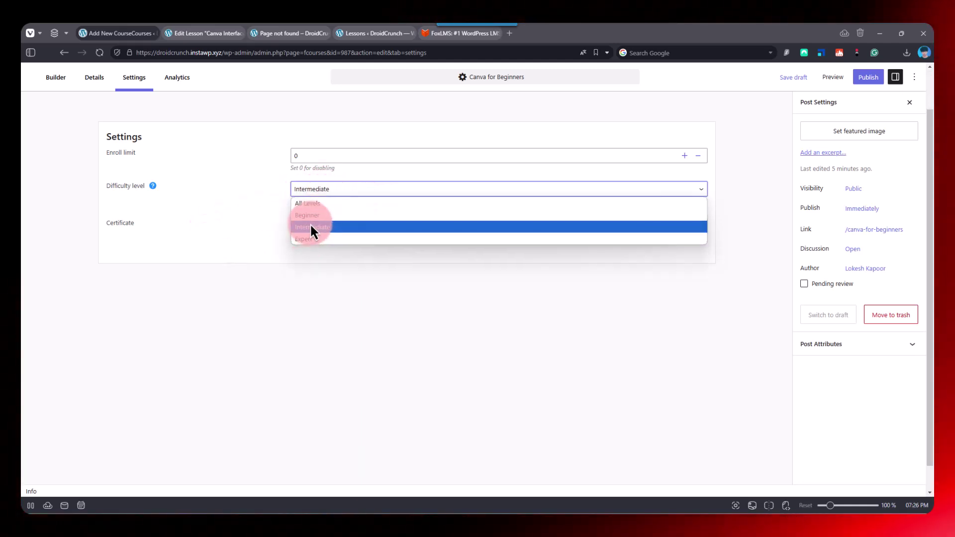
pyautogui.click(317, 228)
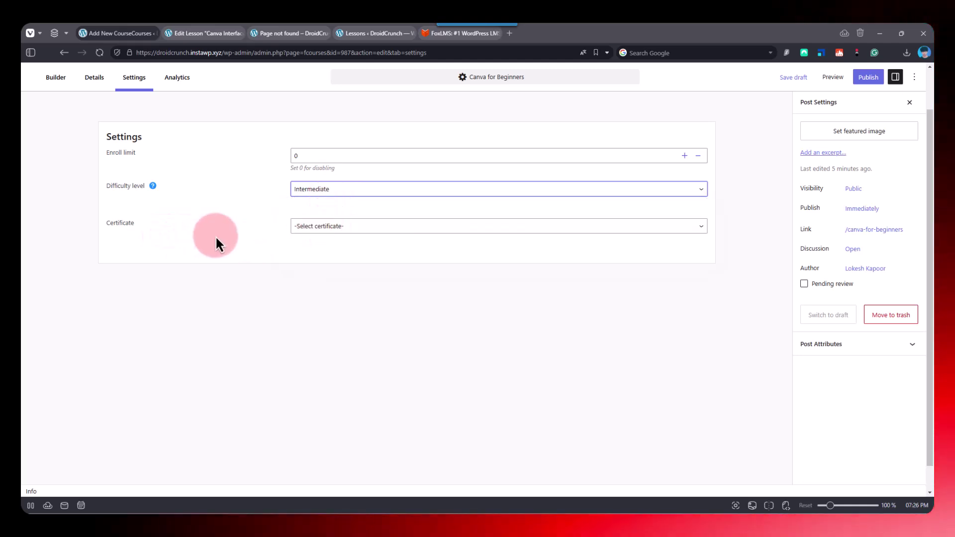
pyautogui.click(314, 230)
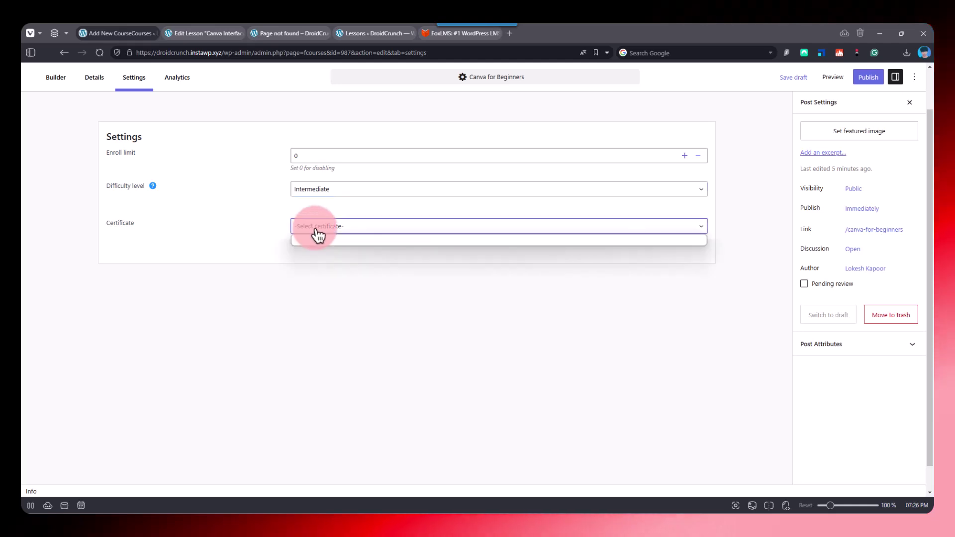
pyautogui.click(317, 232)
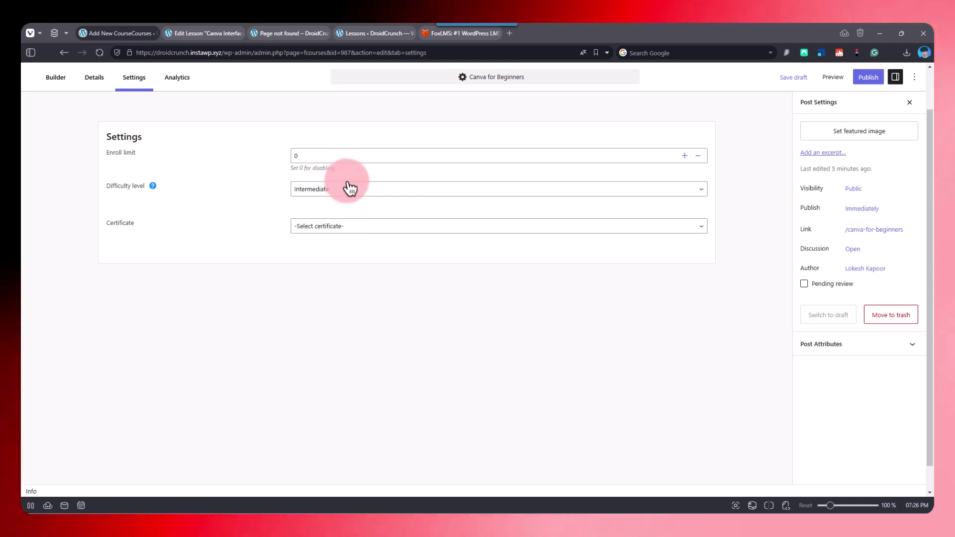
# - Check the course analytics, publish Canva for Beginners, and open its live course page
pyautogui.click(179, 79)
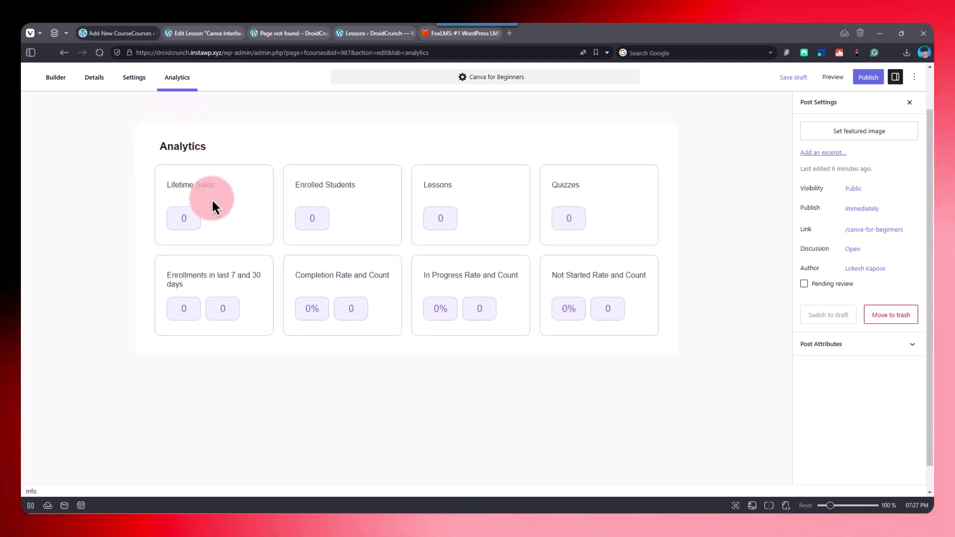
pyautogui.tripleClick(209, 188)
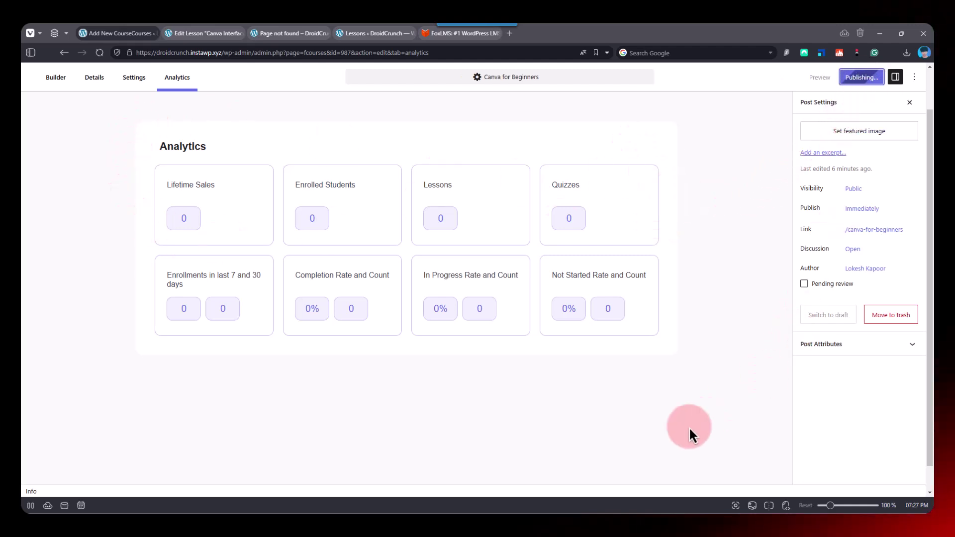
pyautogui.click(118, 475)
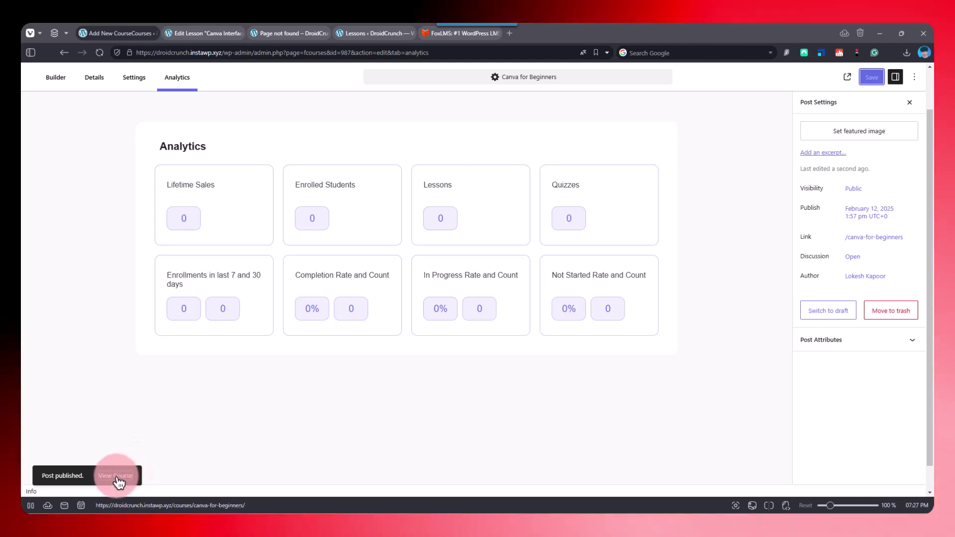
pyautogui.click(211, 39)
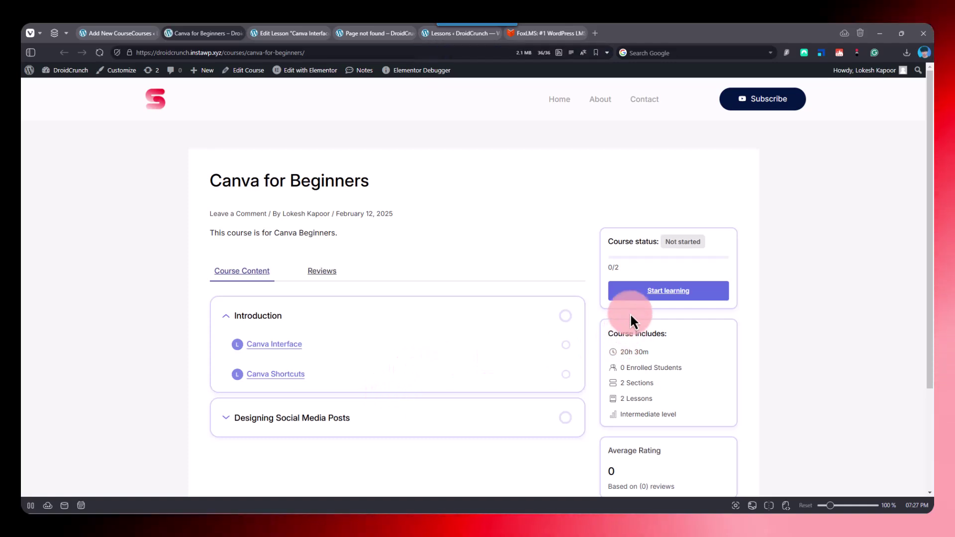
pyautogui.scroll(-3, 658, 294)
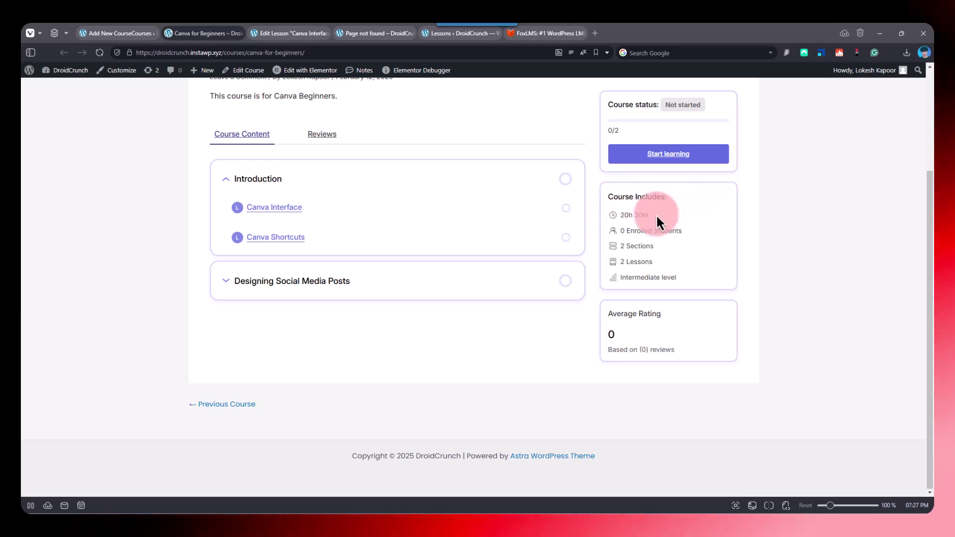
pyautogui.moveTo(645, 215); pyautogui.dragTo(613, 219)
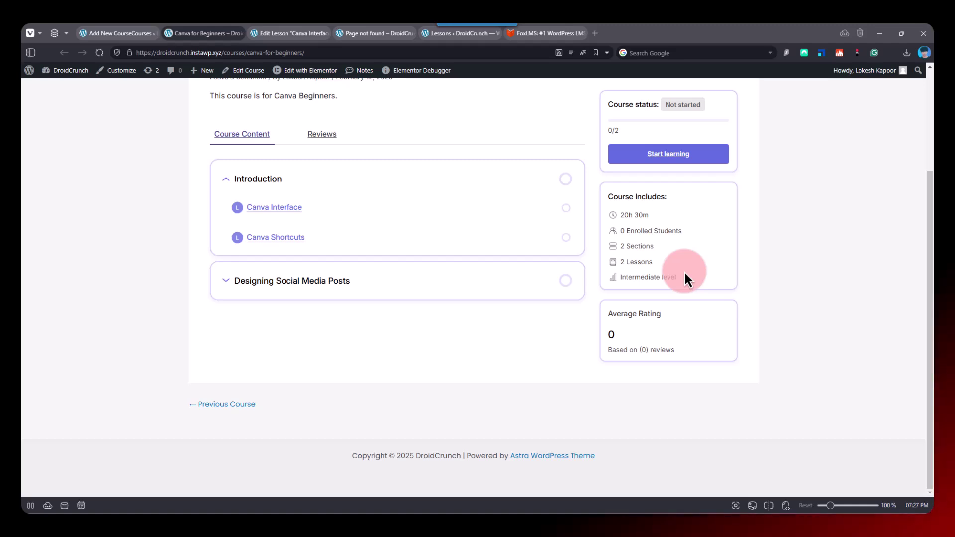
pyautogui.click(338, 133)
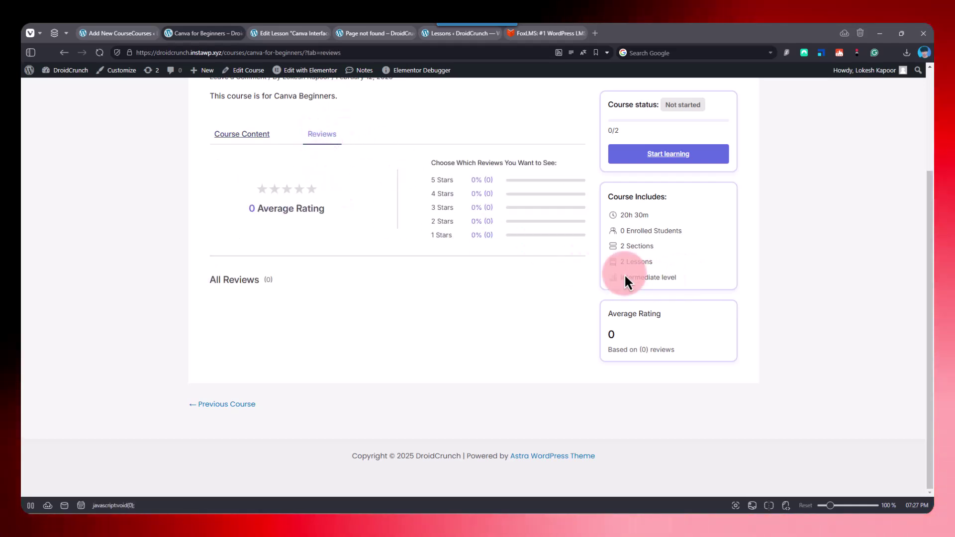
pyautogui.click(257, 142)
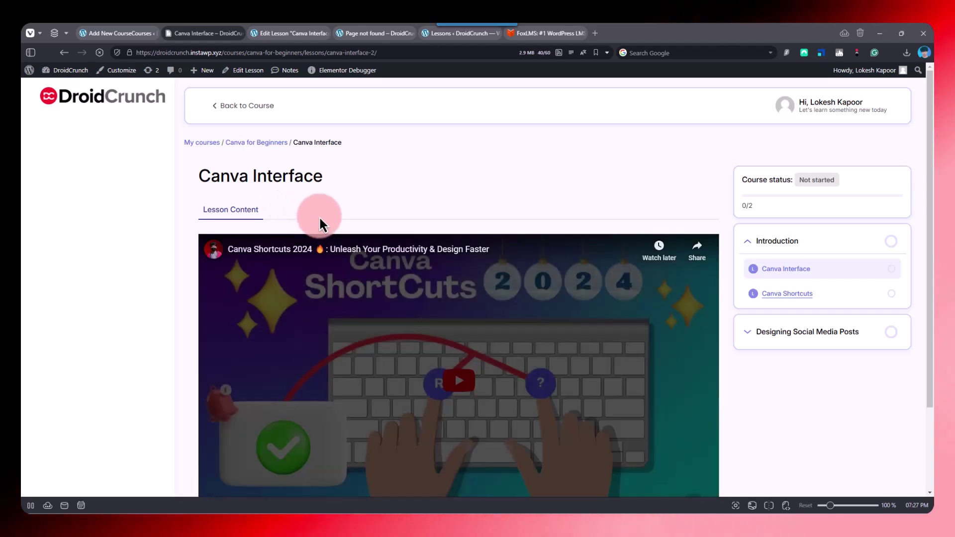
# - Look over the course outline and land on the empty Canva Shortcuts lesson page
pyautogui.scroll(-2, 468, 324)
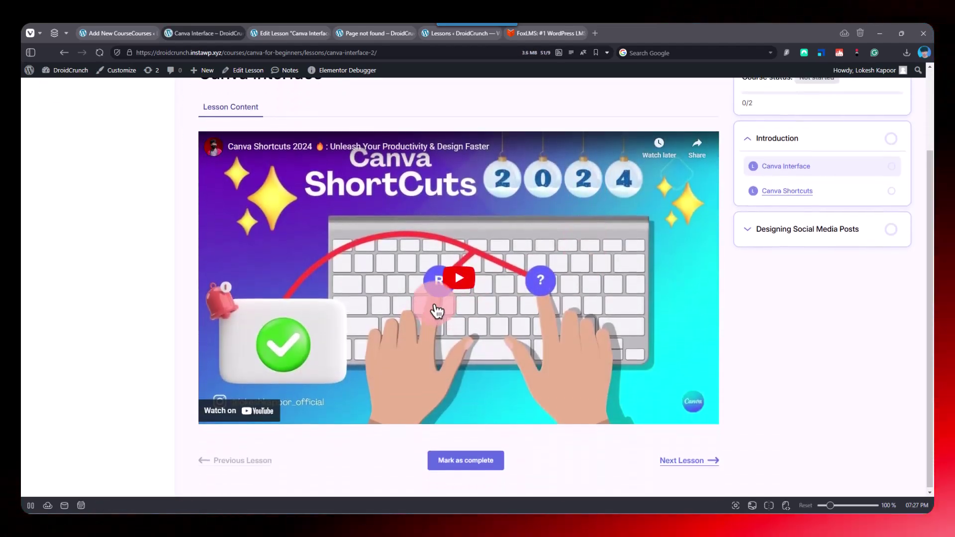
pyautogui.scroll(3, 465, 318)
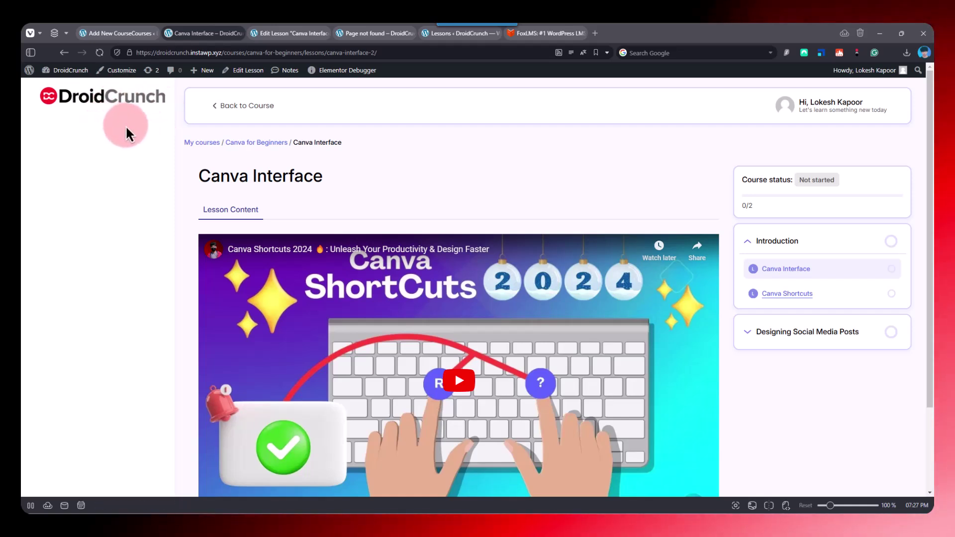
pyautogui.scroll(-3, 426, 314)
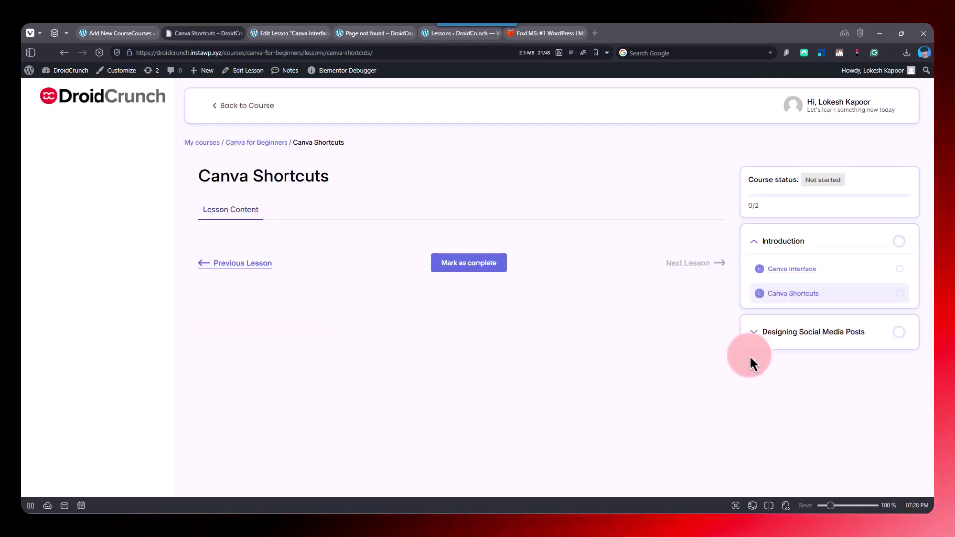
pyautogui.moveTo(803, 271); pyautogui.dragTo(787, 334)
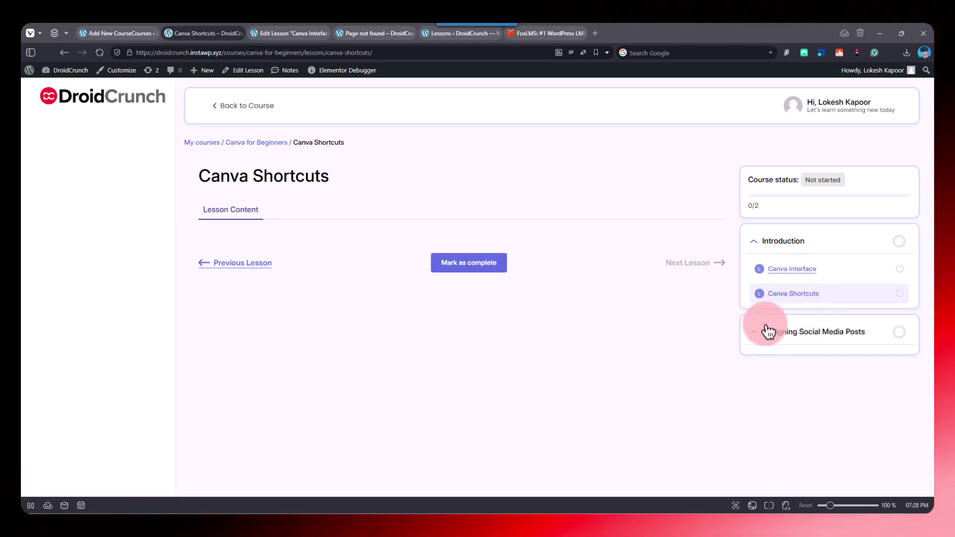
pyautogui.click(811, 337)
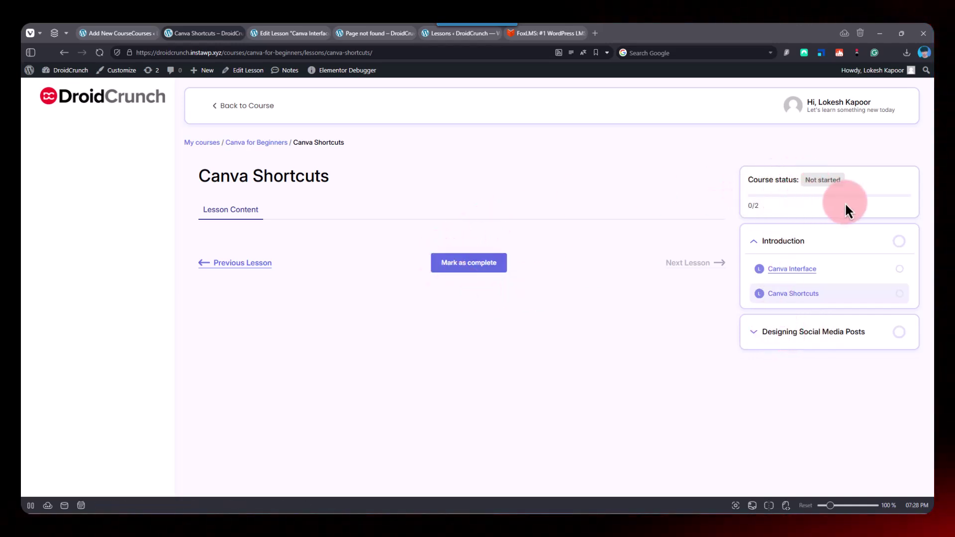
pyautogui.click(142, 35)
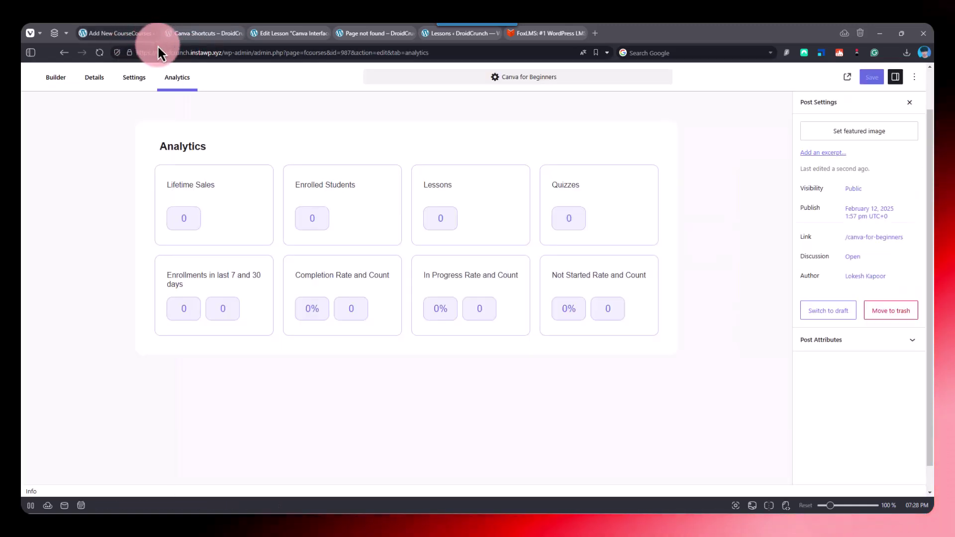
pyautogui.click(202, 34)
# - Add Mathematic Quiz after Canva Shortcuts in the Introduction section and save the course
pyautogui.moveTo(69, 75)
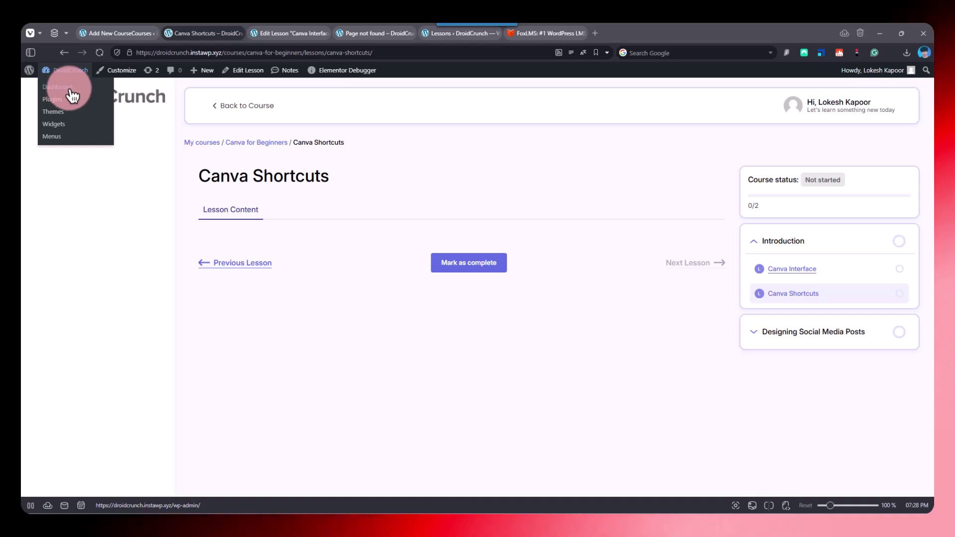
pyautogui.click(88, 35)
pyautogui.click(69, 79)
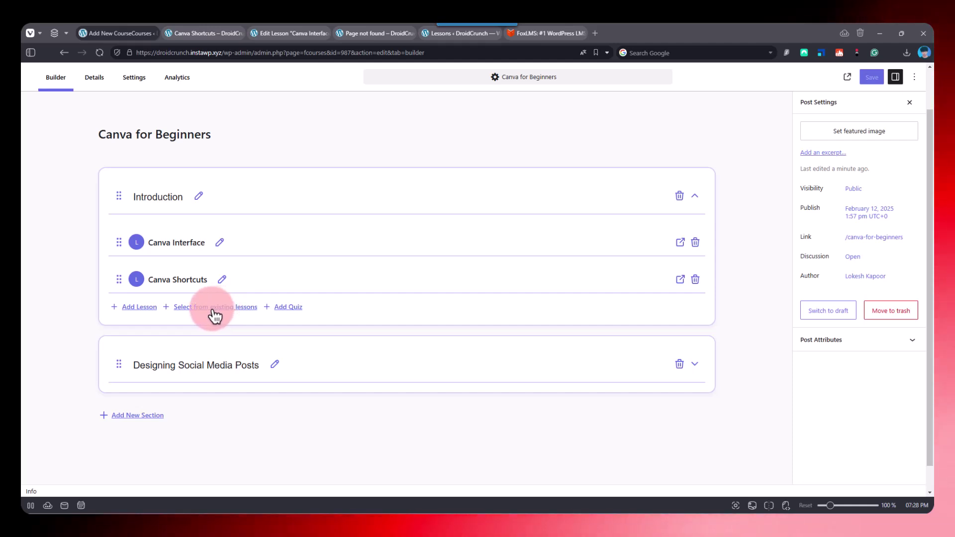
pyautogui.click(184, 309)
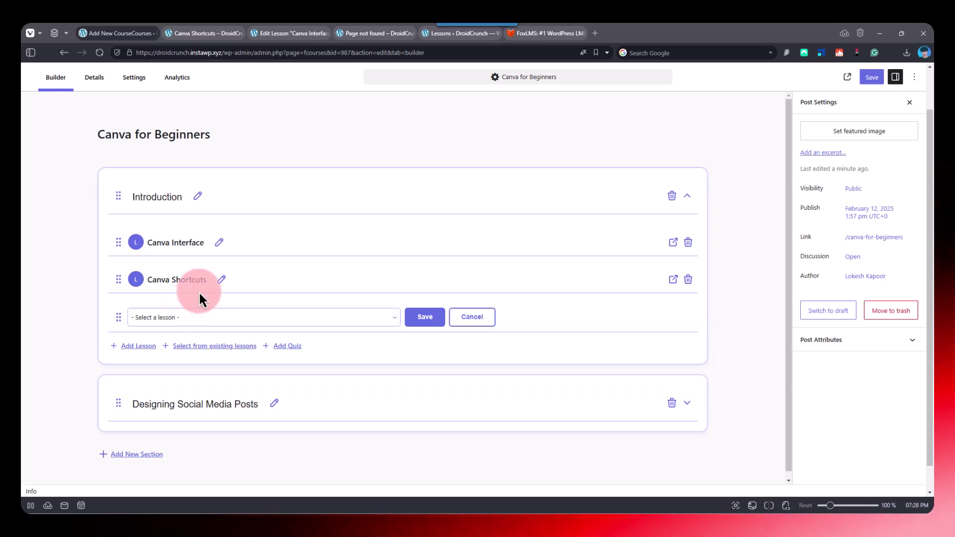
pyautogui.click(209, 317)
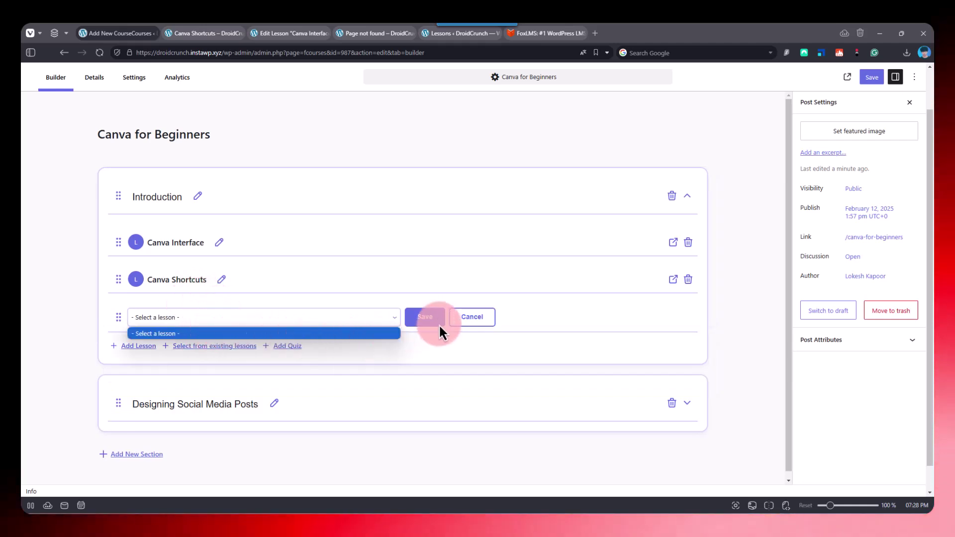
pyautogui.click(464, 319)
pyautogui.click(284, 307)
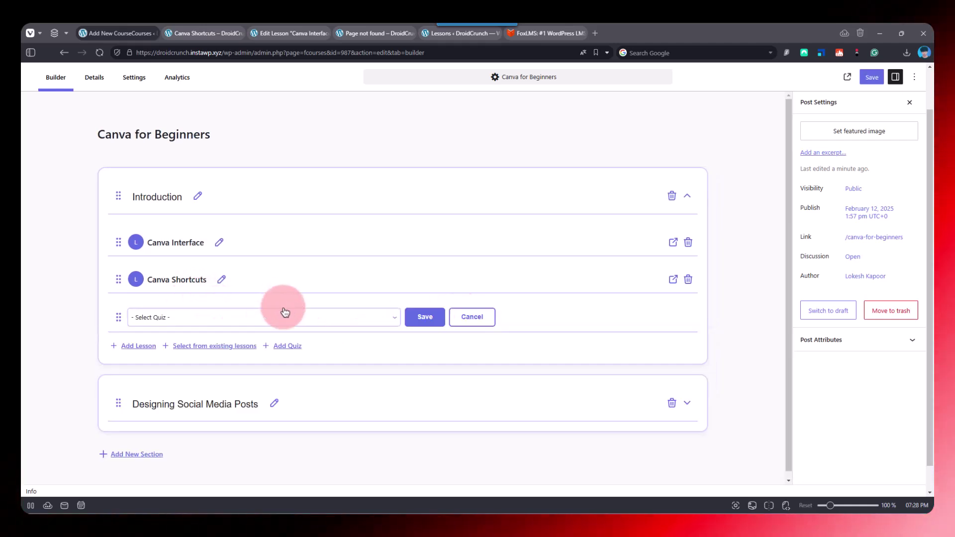
pyautogui.click(282, 318)
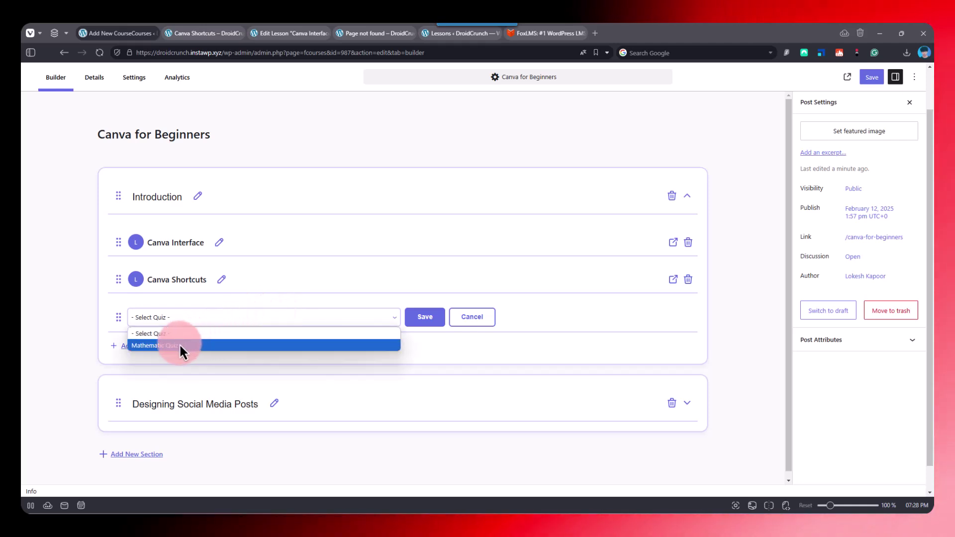
pyautogui.click(179, 343)
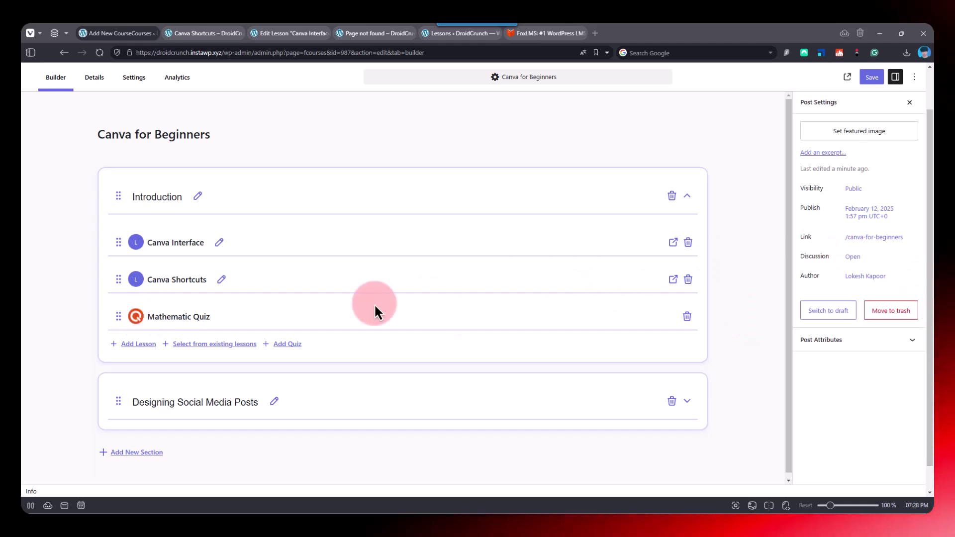
pyautogui.click(866, 76)
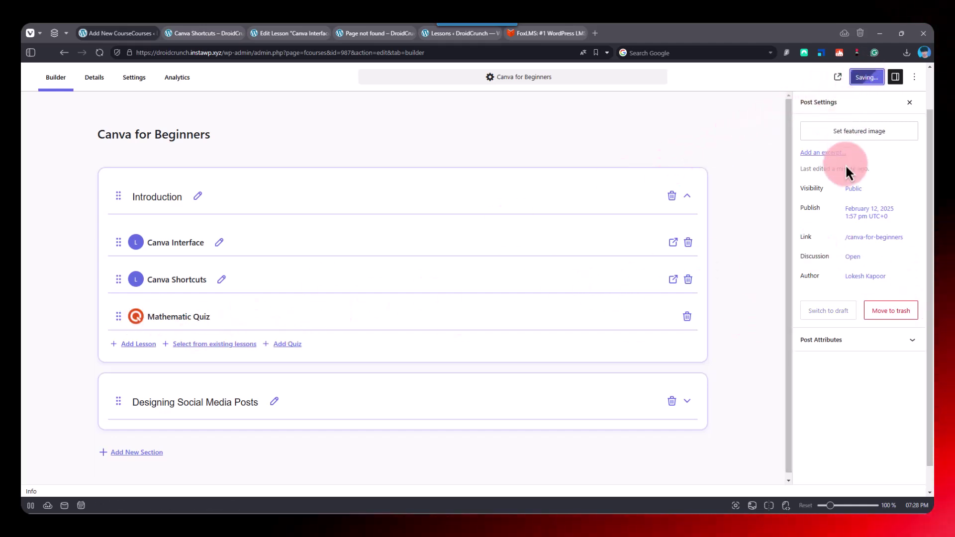
pyautogui.click(212, 34)
# - Reload the Canva Shortcuts lesson and open Mathematic Quiz from the course sidebar
pyautogui.rightClick(212, 34)
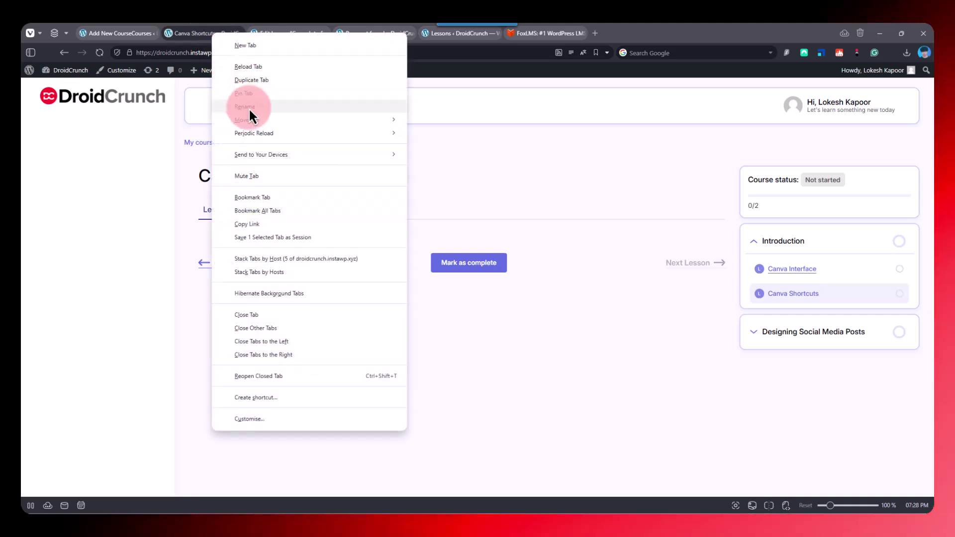
pyautogui.click(259, 69)
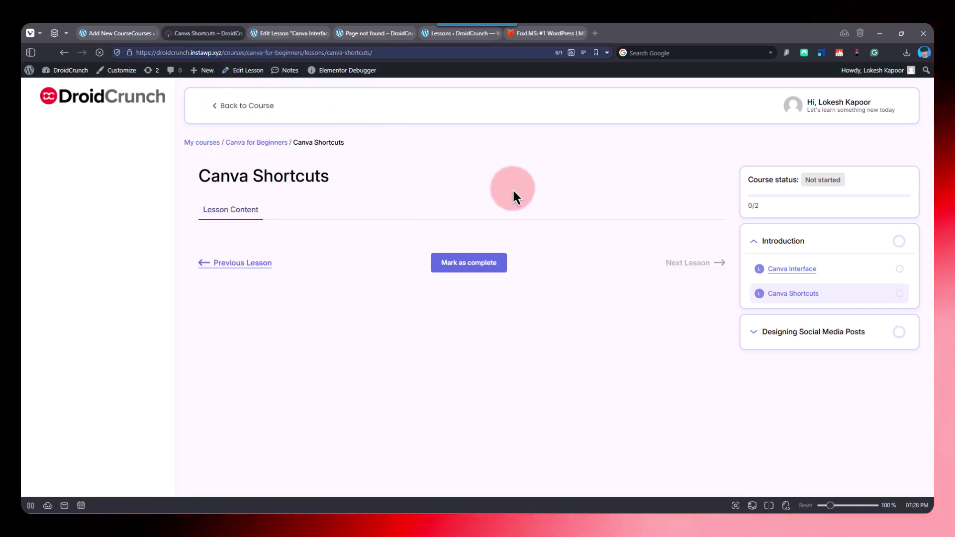
pyautogui.click(803, 321)
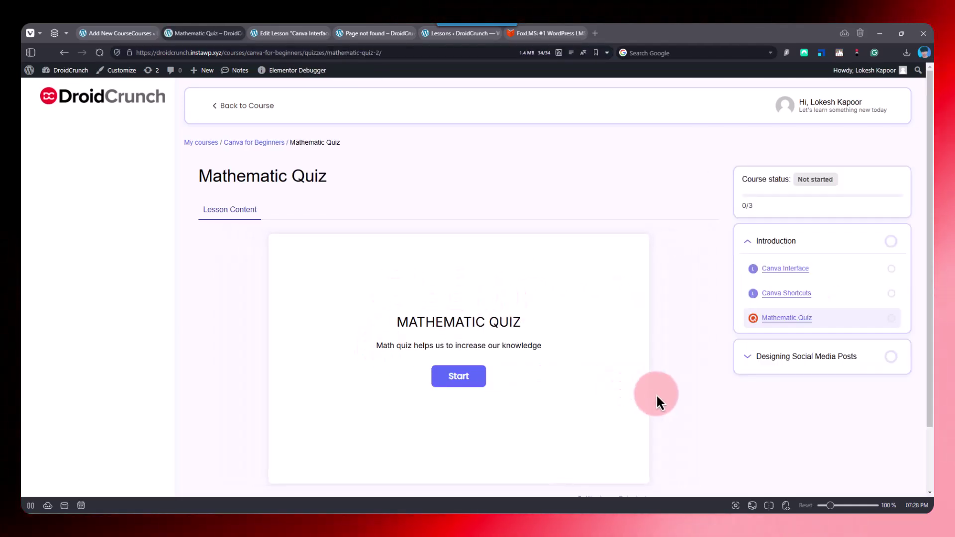
pyautogui.scroll(-2, 655, 393)
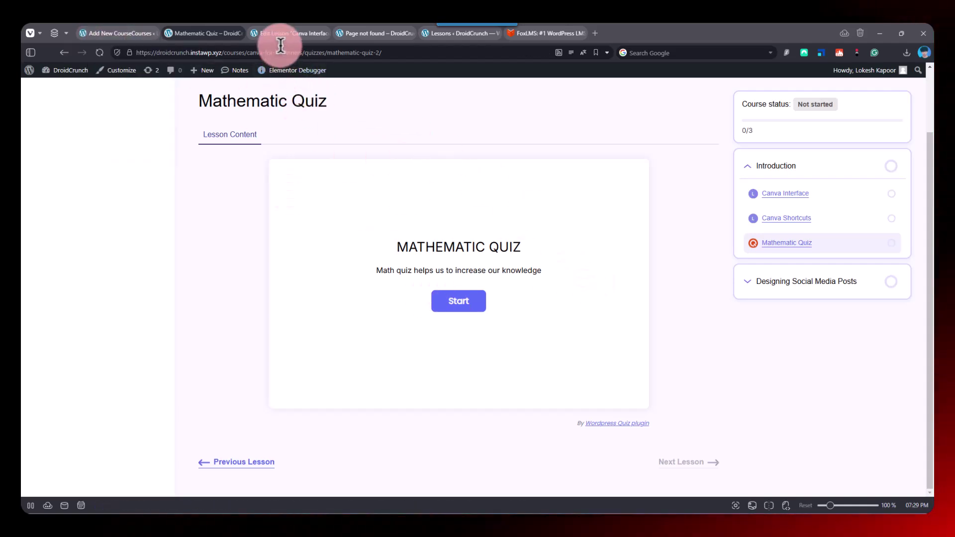
# - Go to Dashboard > Quiz Maker > Quizzes
pyautogui.click(368, 34)
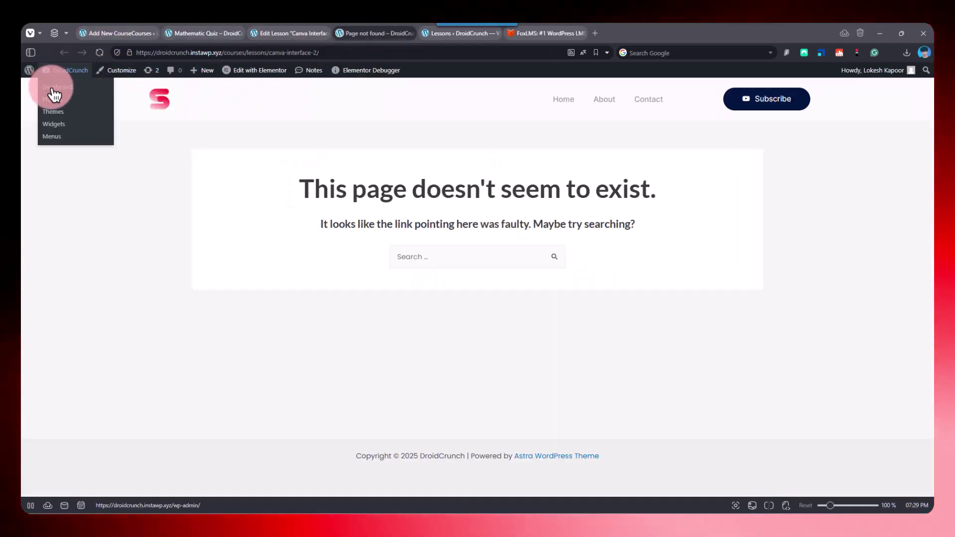
pyautogui.click(51, 88)
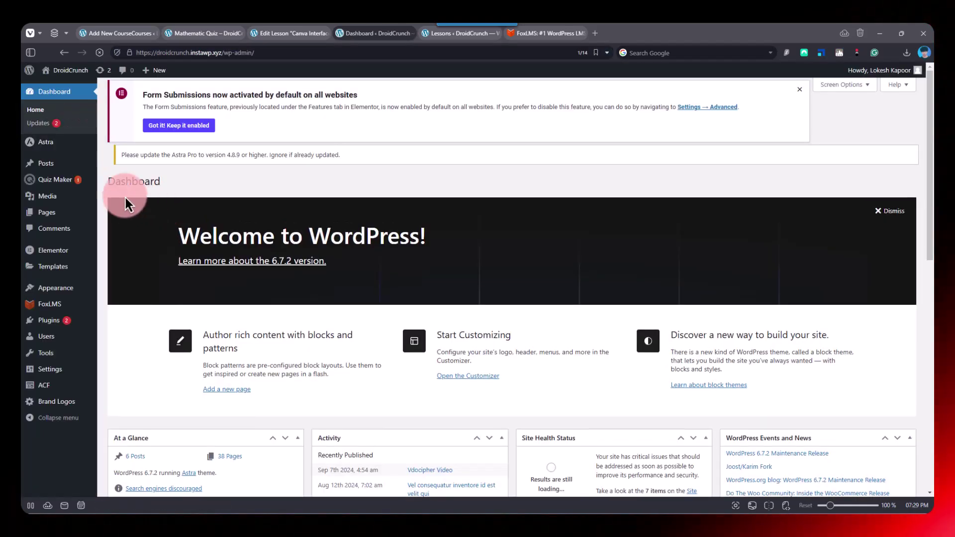
pyautogui.moveTo(56, 186)
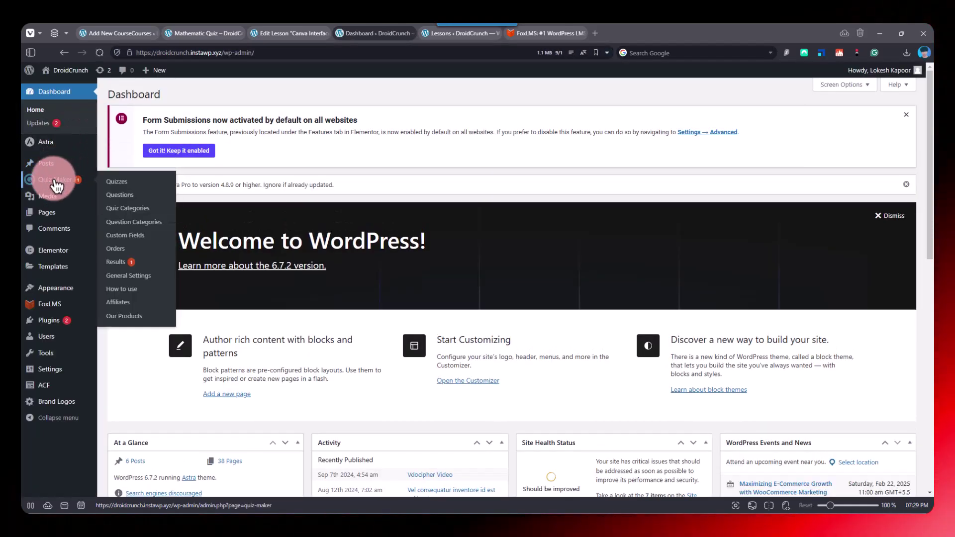
pyautogui.click(127, 191)
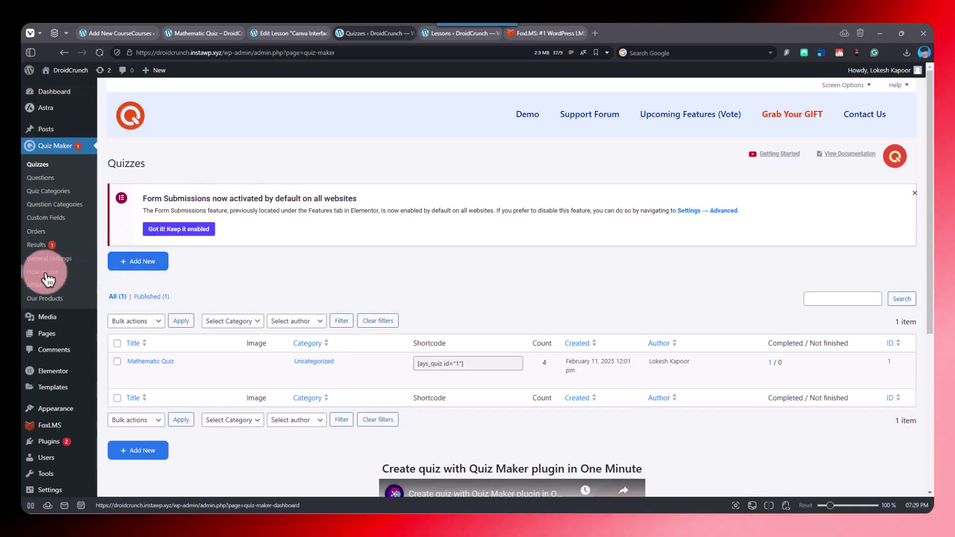
# - Open Mathematic Quiz for editing and review its questions: 10+20, 150/3, 5*40, capital of India?
pyautogui.click(147, 361)
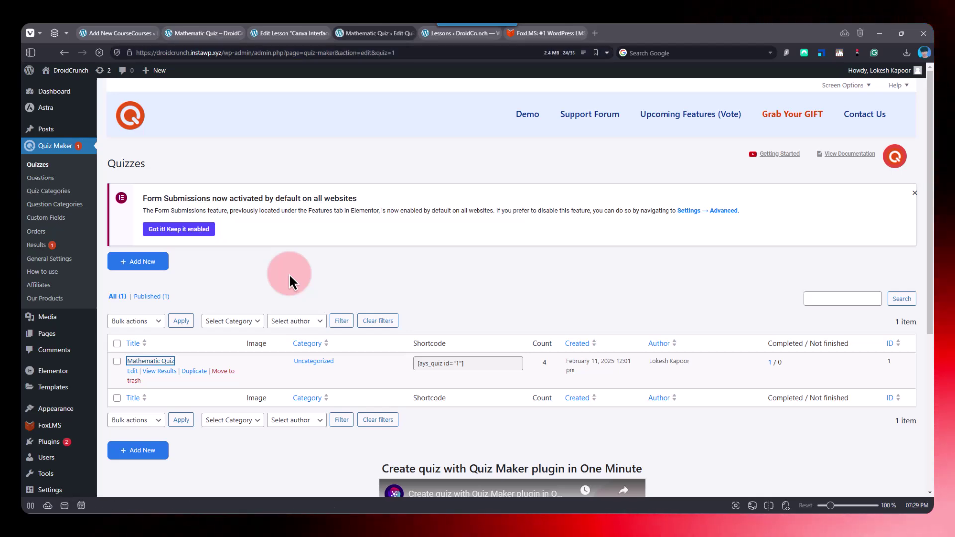
pyautogui.scroll(-3, 330, 273)
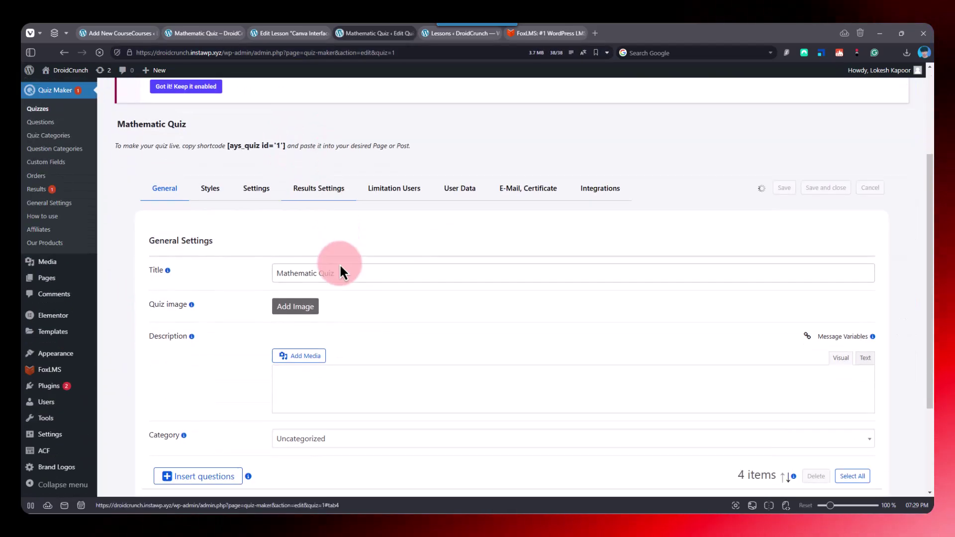
pyautogui.scroll(-1, 352, 272)
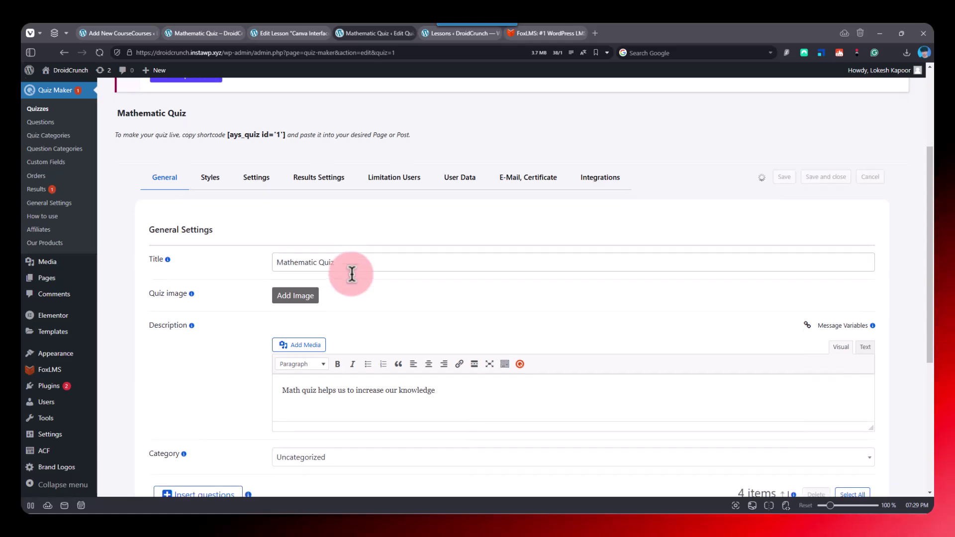
pyautogui.scroll(-2, 392, 371)
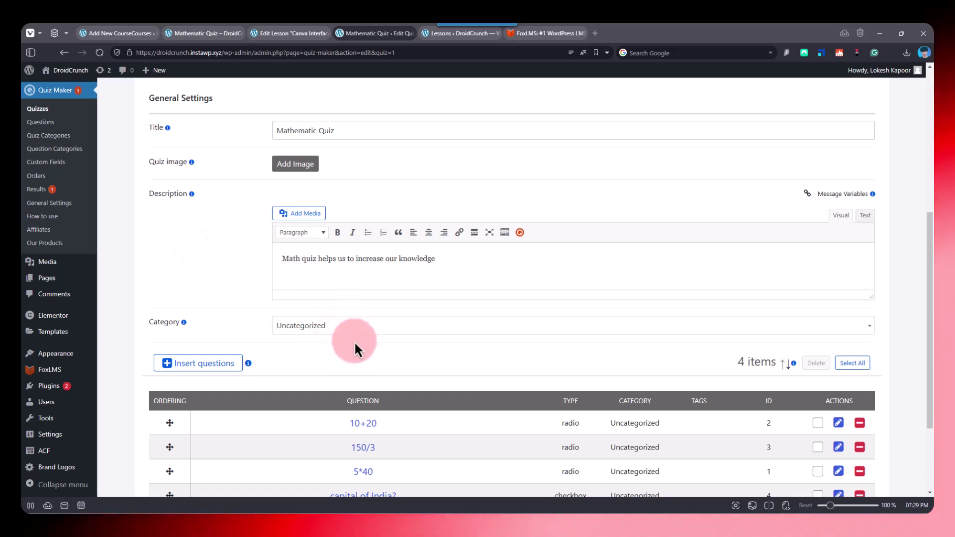
pyautogui.scroll(-2, 370, 359)
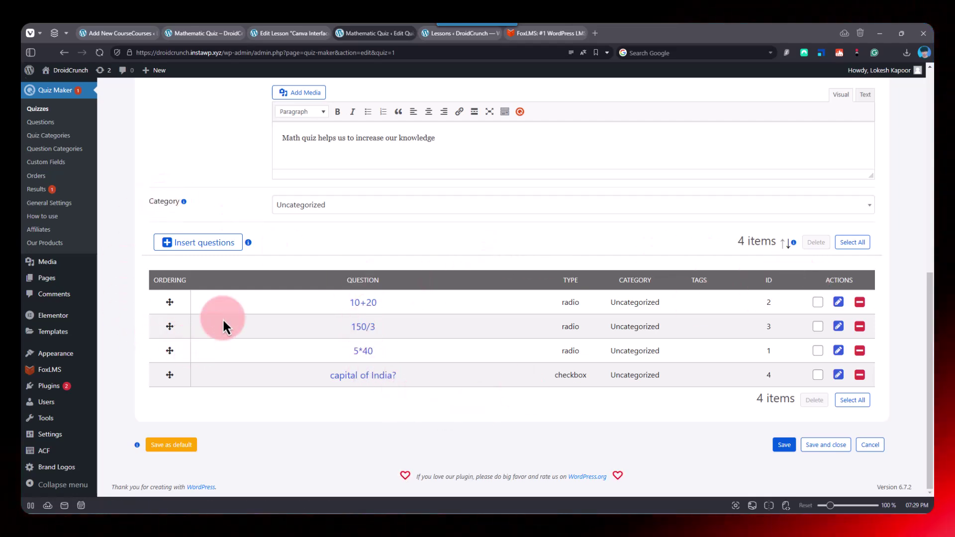
pyautogui.scroll(3, 320, 213)
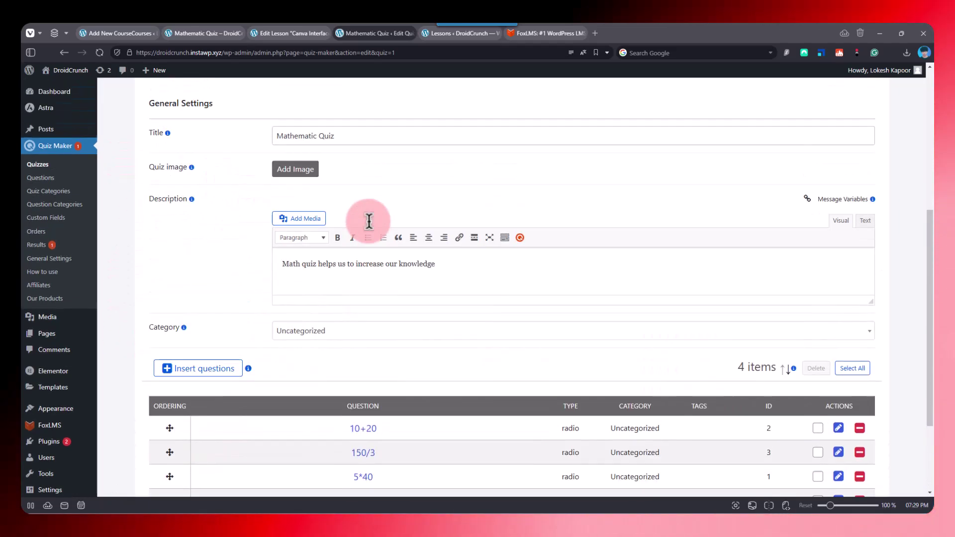
pyautogui.scroll(-3, 362, 329)
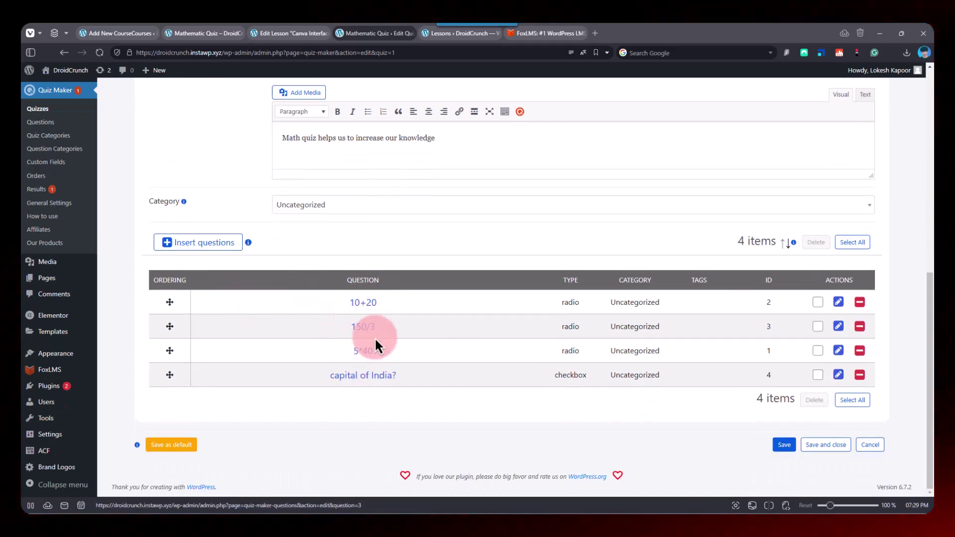
# - Open a blank Add new question form from the Insert questions modal's Create question link
pyautogui.click(222, 252)
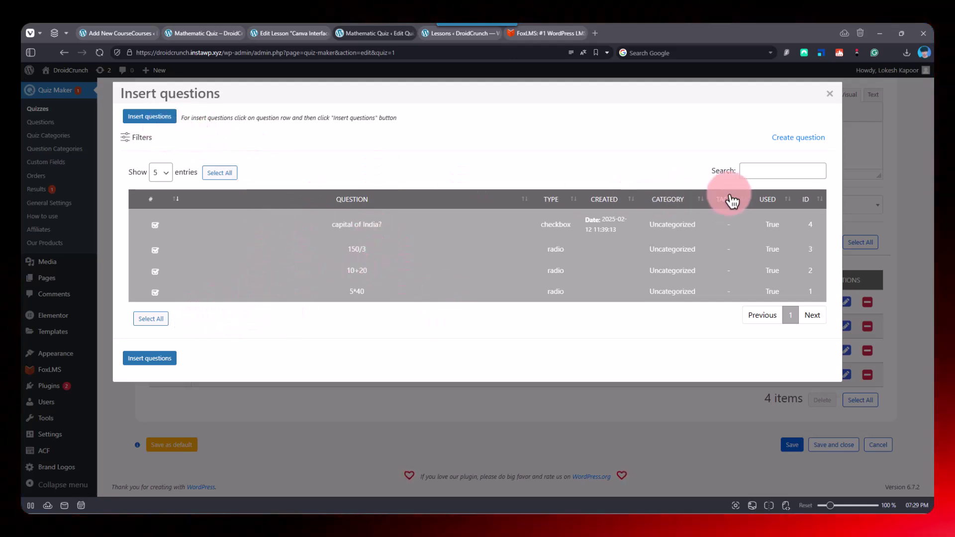
pyautogui.click(790, 139)
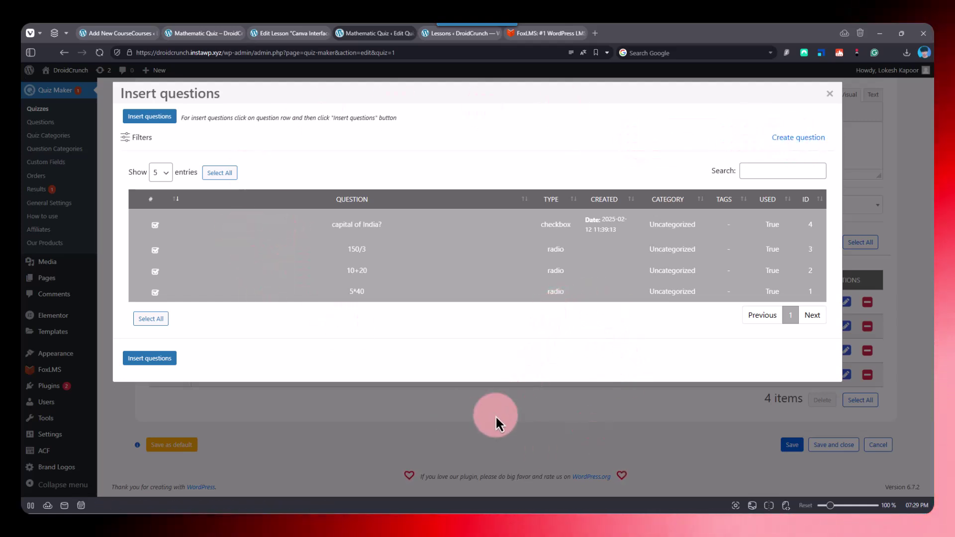
pyautogui.click(787, 145)
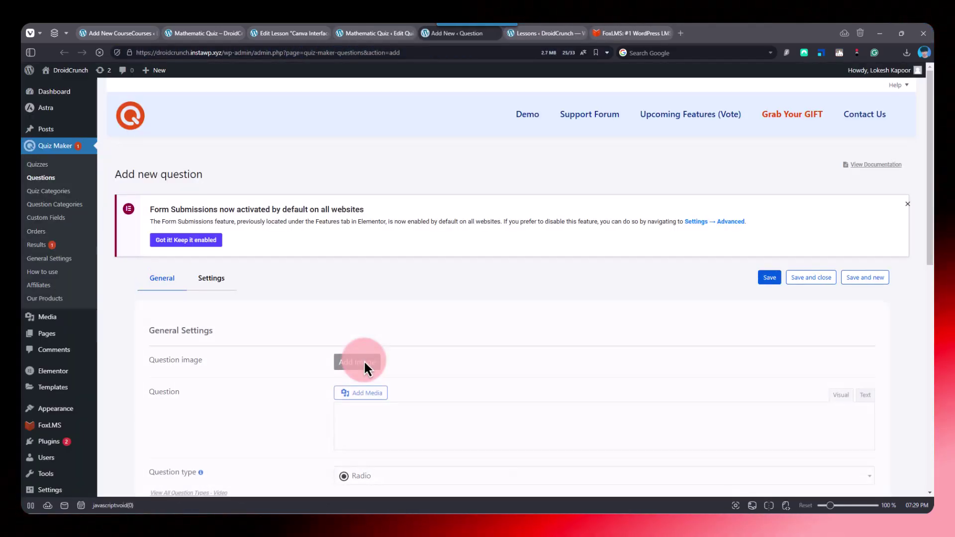
pyautogui.scroll(-5, 348, 363)
pyautogui.scroll(-1, 323, 278)
pyautogui.click(360, 222)
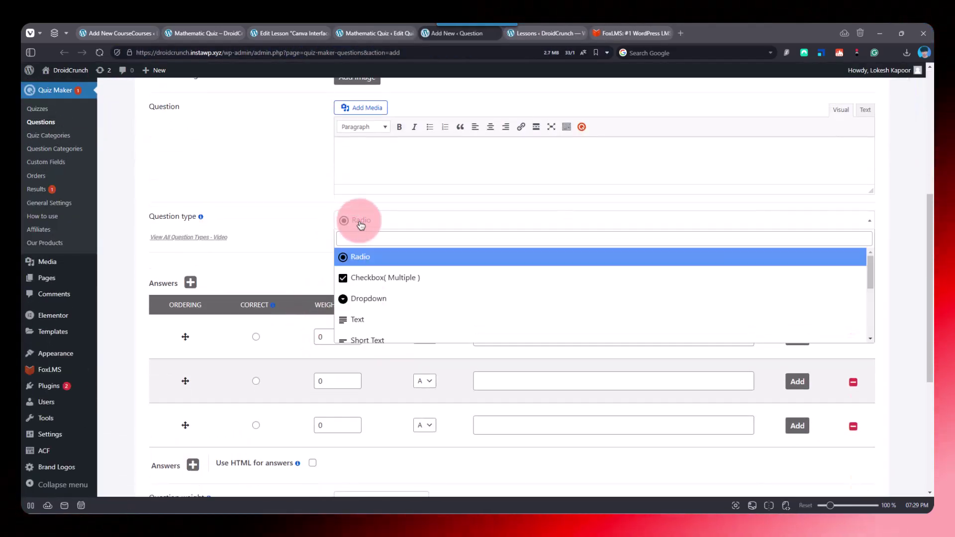
pyautogui.scroll(-4, 393, 286)
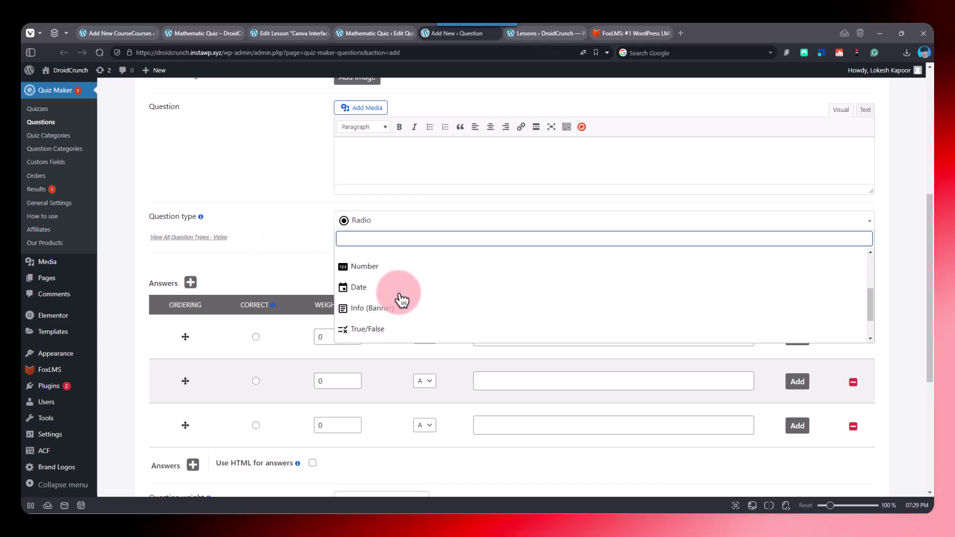
pyautogui.scroll(2, 393, 293)
pyautogui.scroll(3, 393, 294)
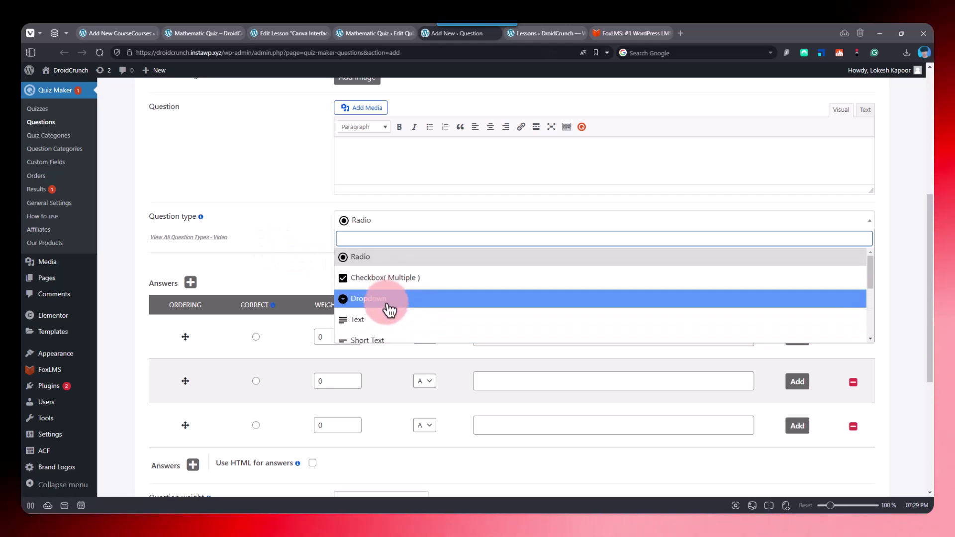
pyautogui.scroll(-6, 392, 299)
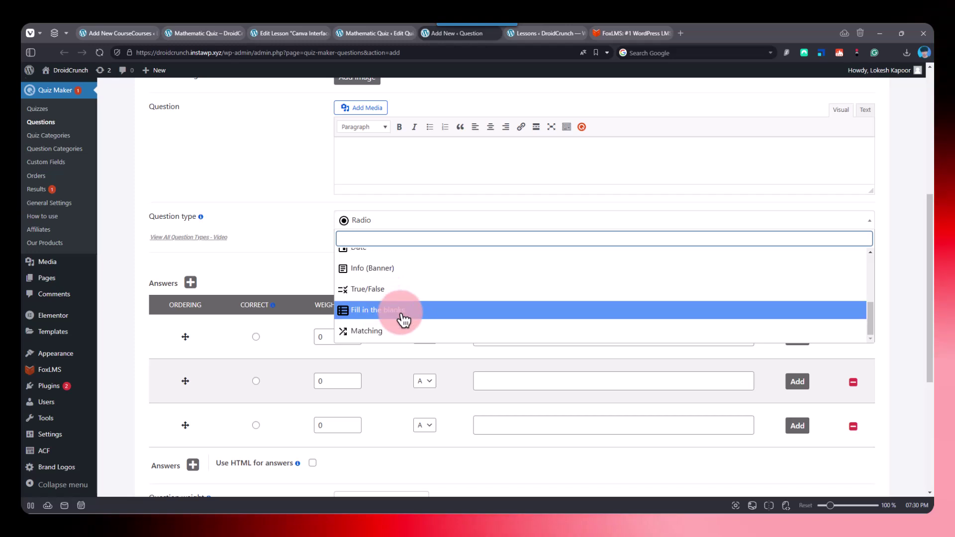
pyautogui.click(423, 269)
pyautogui.click(415, 249)
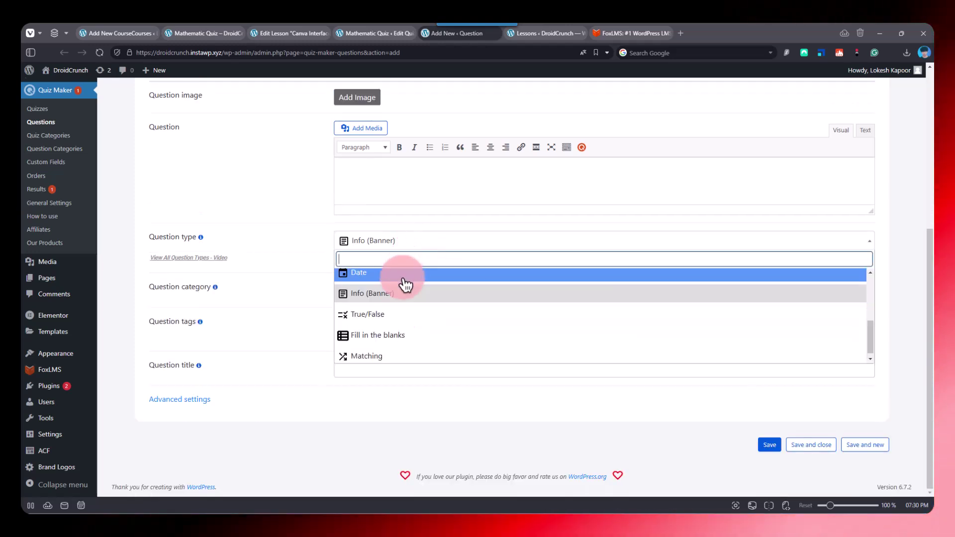
pyautogui.scroll(3, 405, 284)
pyautogui.click(403, 278)
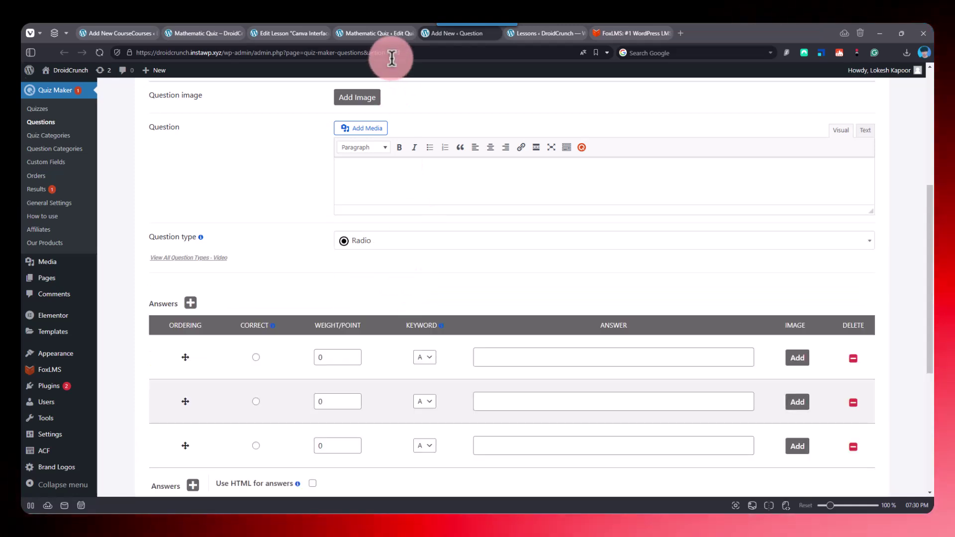
pyautogui.scroll(-2, 455, 273)
pyautogui.scroll(2, 440, 259)
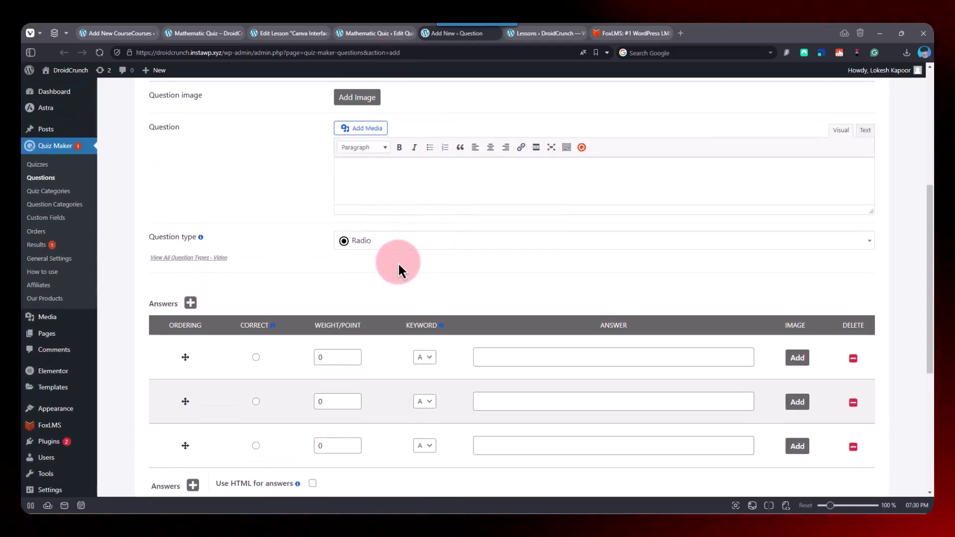
pyautogui.scroll(2, 398, 261)
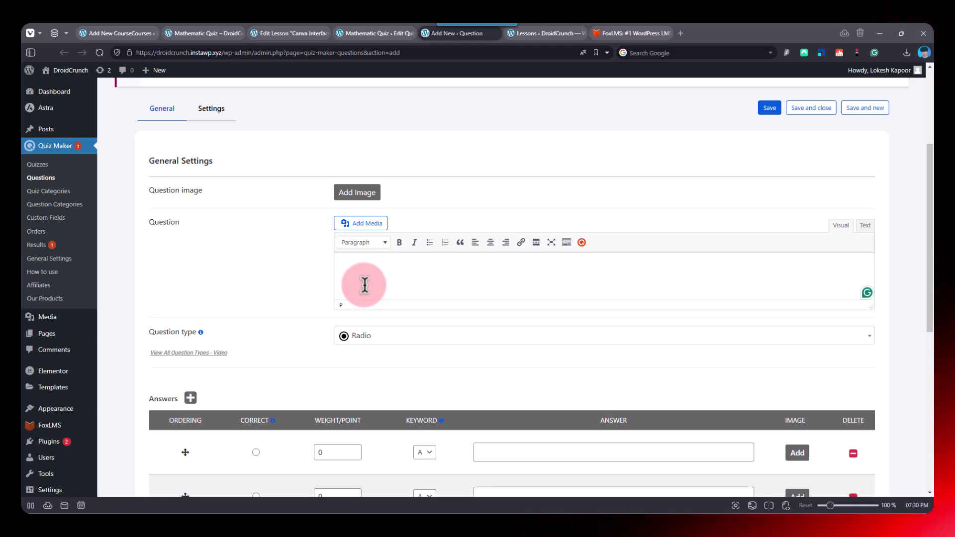
# - Write 'What is the capital of India?' with answers Chennai, Mumbai, Delhi, marking Delhi correct
pyautogui.write('h')
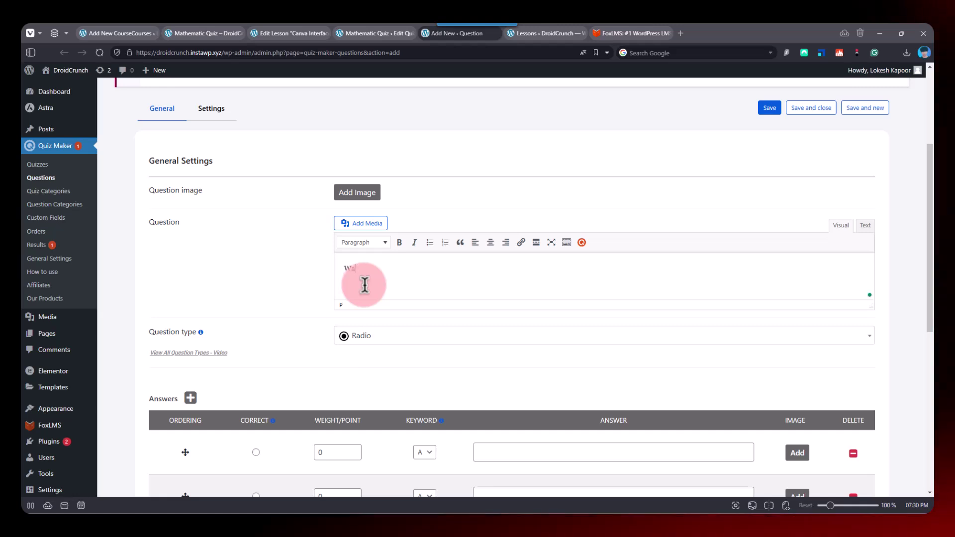
pyautogui.write('at is the ca')
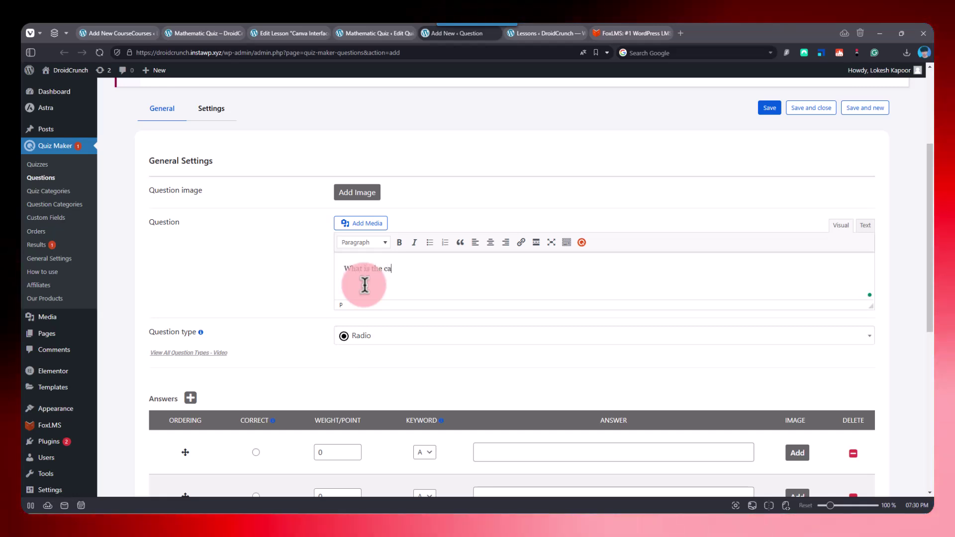
pyautogui.write('pital of India?')
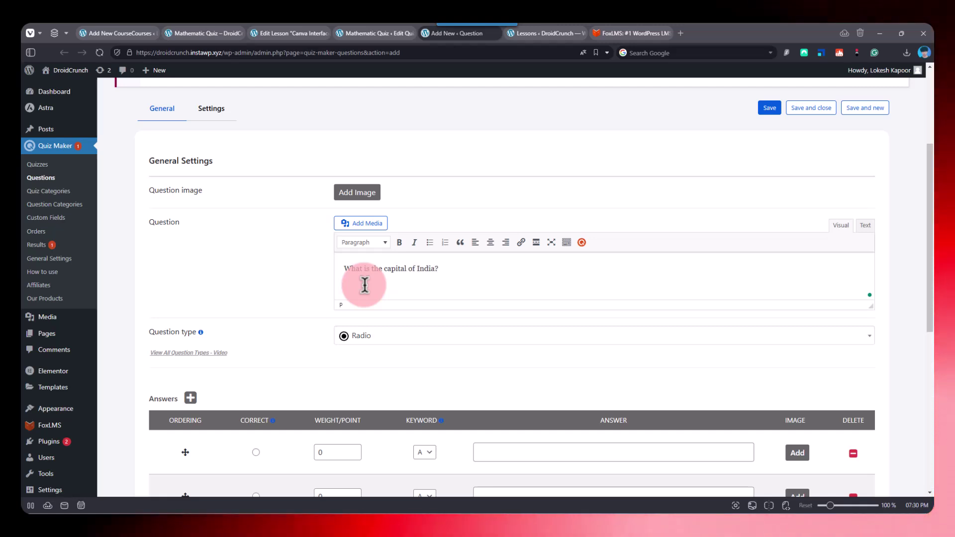
pyautogui.scroll(-3, 411, 324)
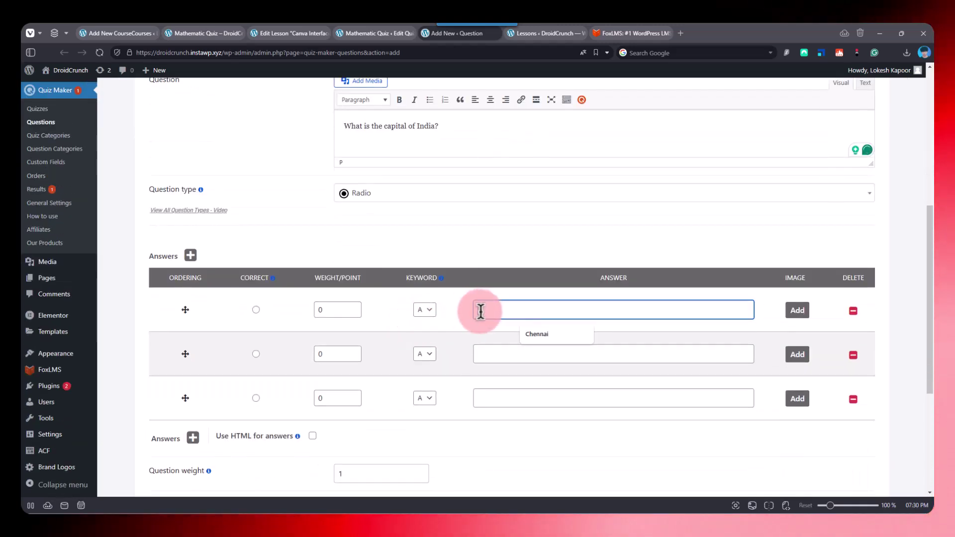
pyautogui.click(519, 329)
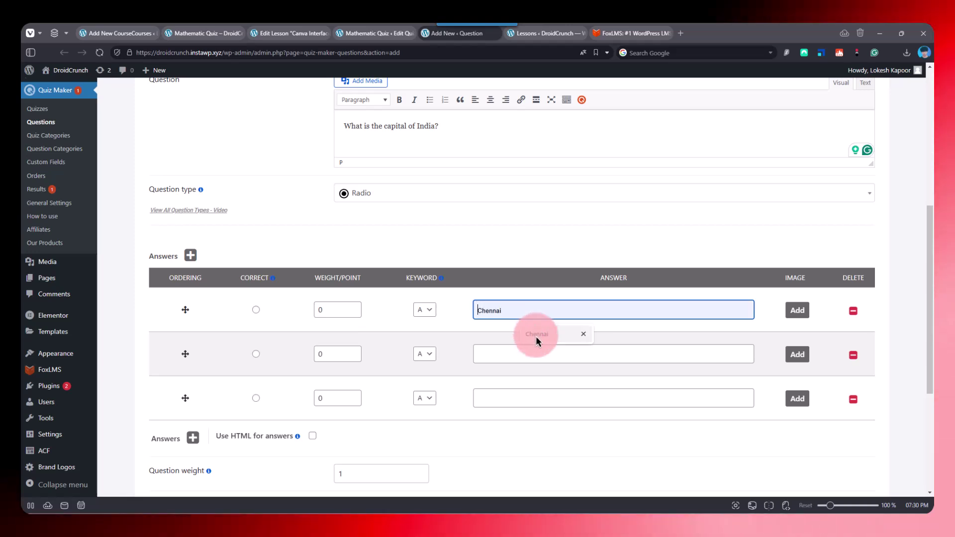
pyautogui.click(531, 356)
pyautogui.click(536, 378)
pyautogui.doubleClick(523, 357)
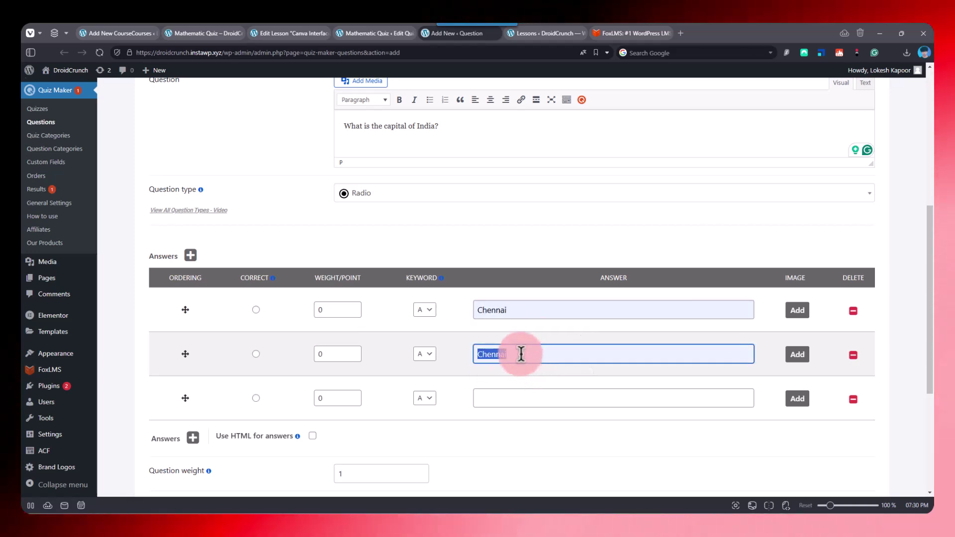
pyautogui.write('Mumbai')
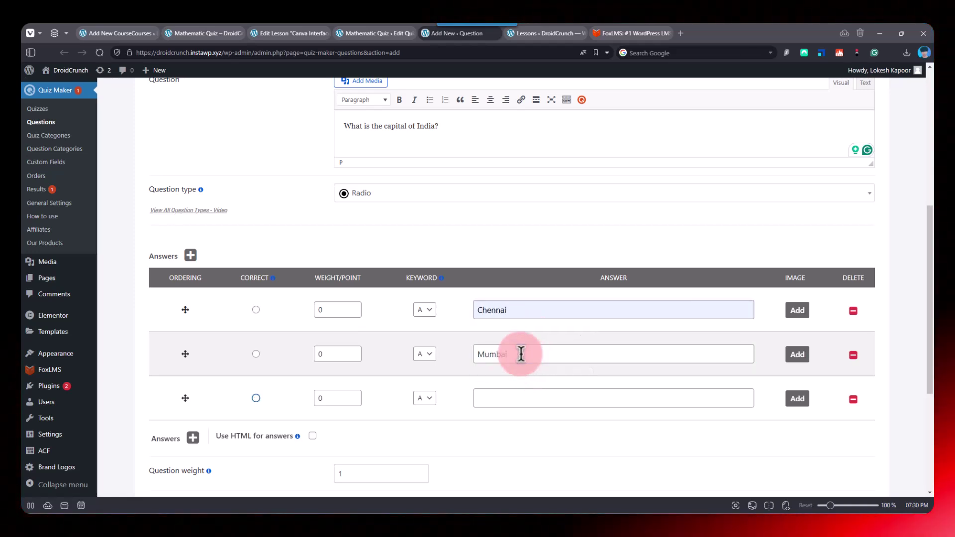
pyautogui.write('Delhi')
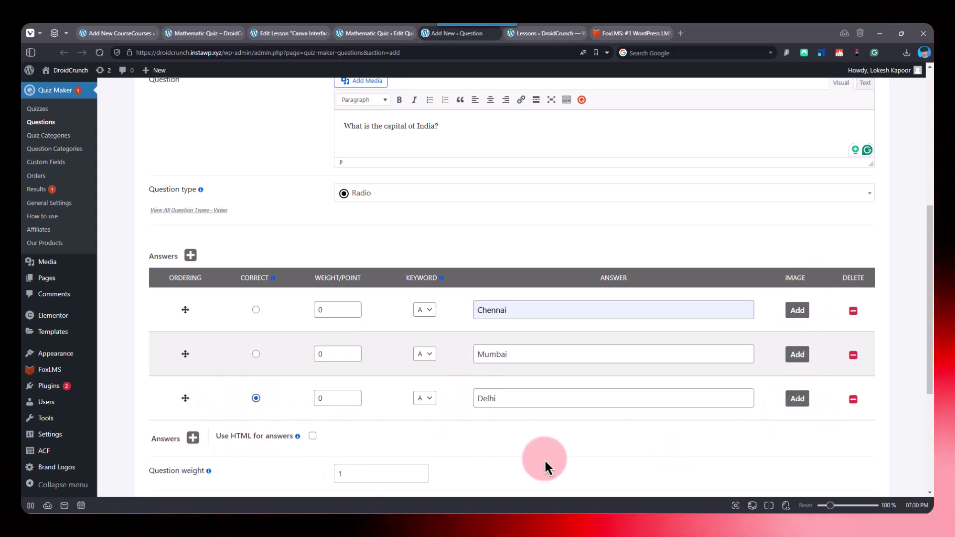
pyautogui.scroll(-5, 544, 458)
pyautogui.scroll(8, 569, 375)
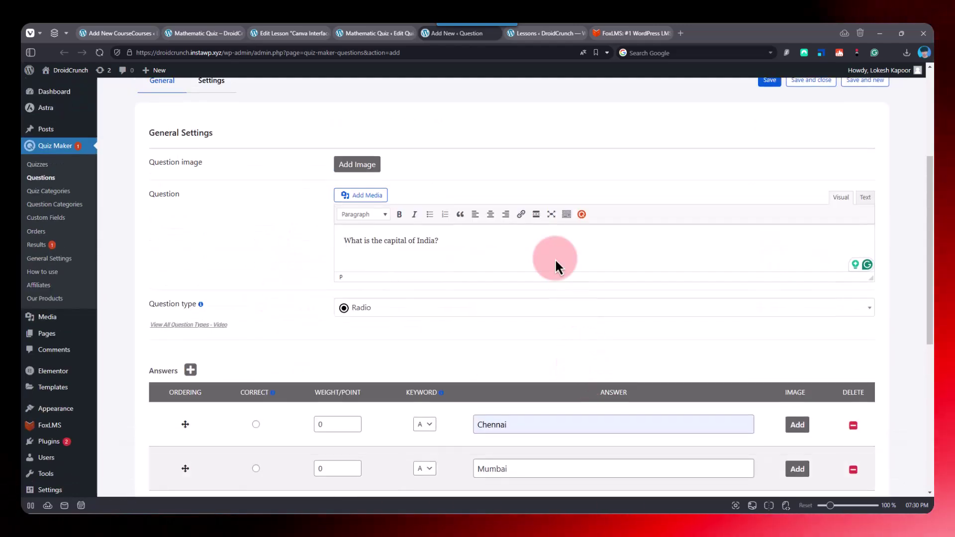
pyautogui.scroll(4, 640, 367)
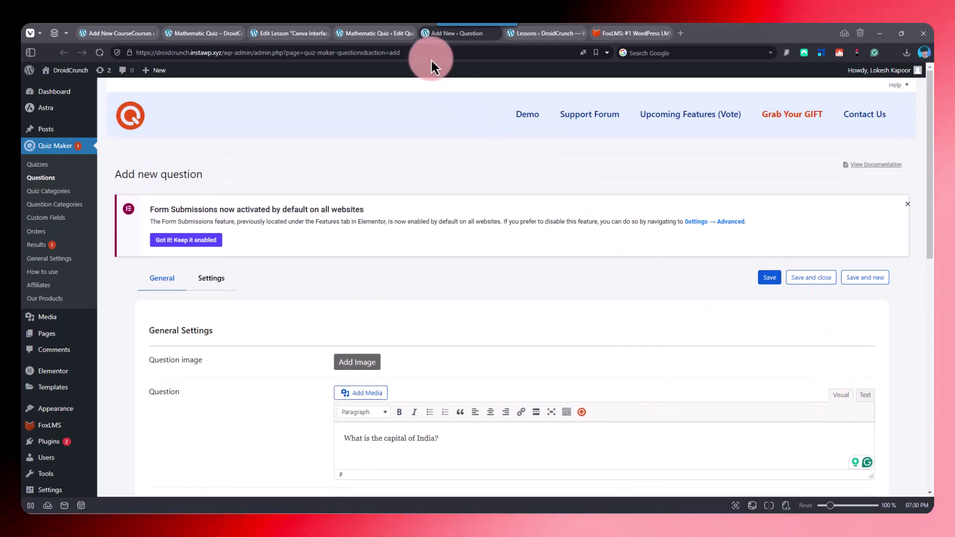
# - Insert the checkbox question 'capital of India?' (ID 4) as the Mathematic Quiz's fourth question
pyautogui.click(369, 35)
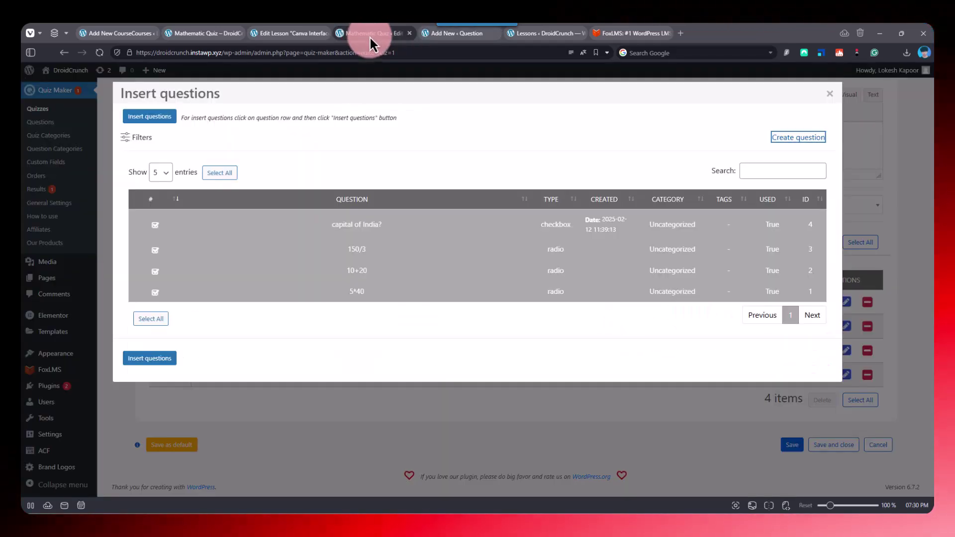
pyautogui.click(159, 228)
pyautogui.click(180, 232)
pyautogui.click(388, 232)
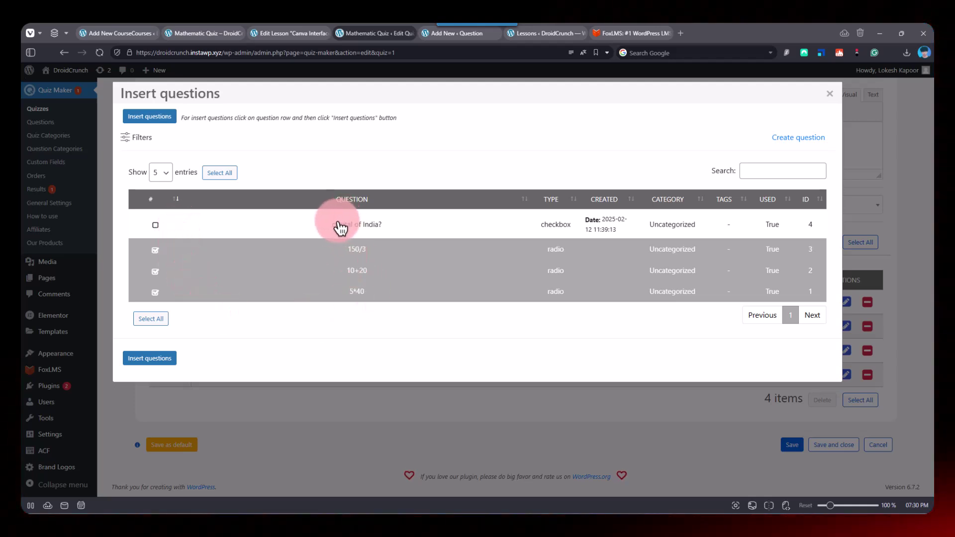
pyautogui.click(156, 227)
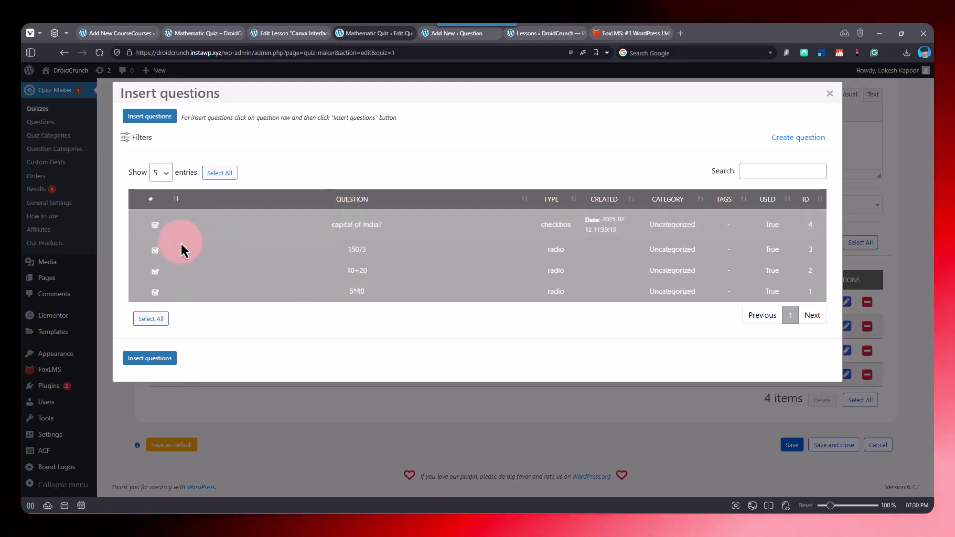
pyautogui.click(150, 358)
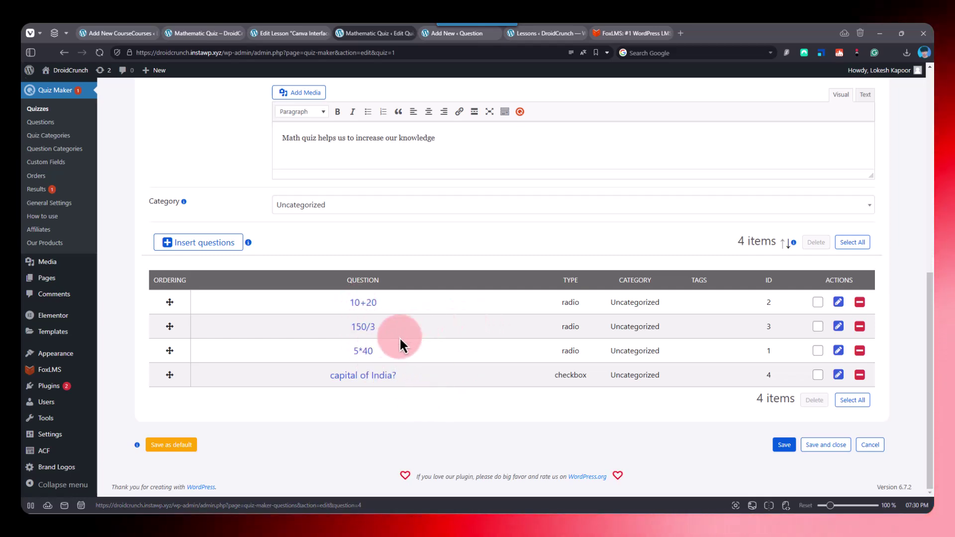
# - Browse the Mathematic Quiz's theme cards and quiz size options, then bring up its Settings tab
pyautogui.scroll(8, 585, 417)
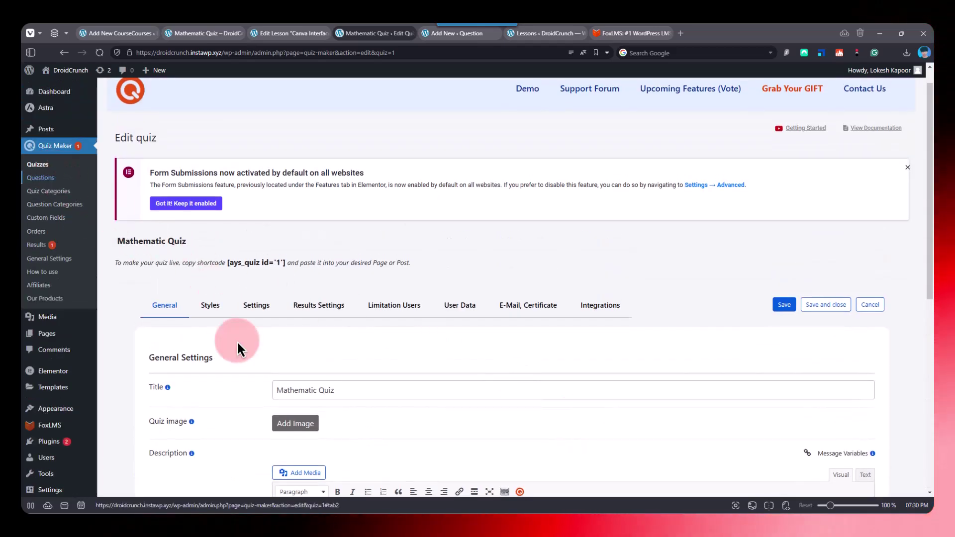
pyautogui.scroll(-8, 430, 436)
pyautogui.scroll(5, 528, 345)
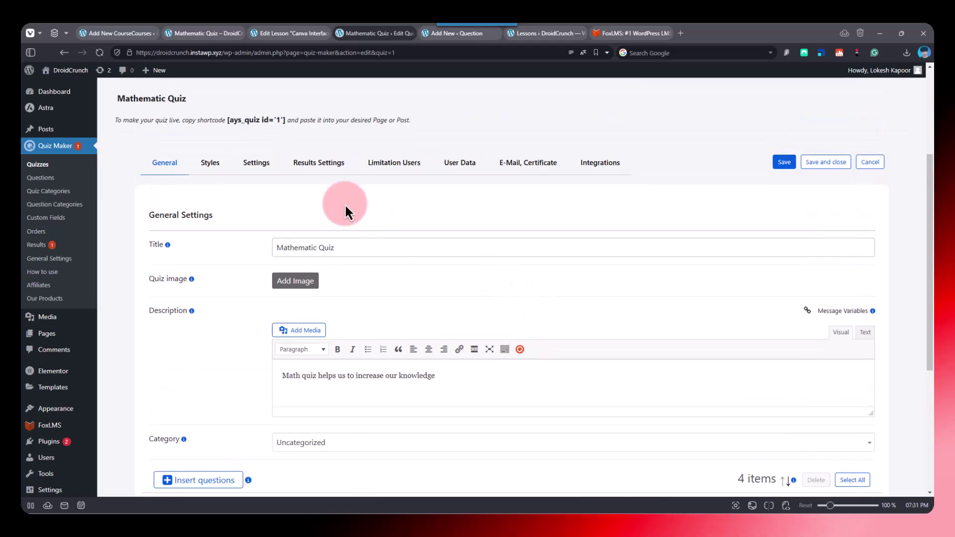
pyautogui.click(198, 169)
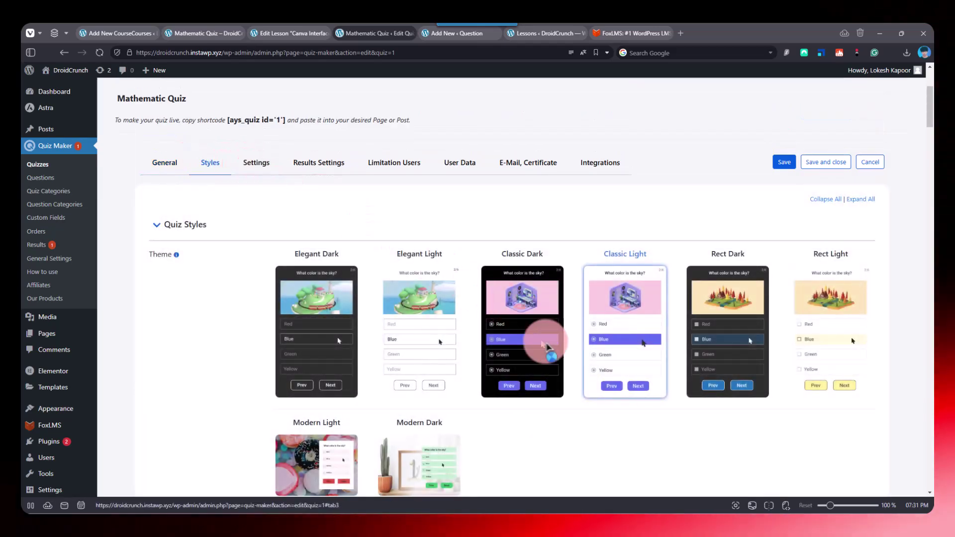
pyautogui.click(613, 343)
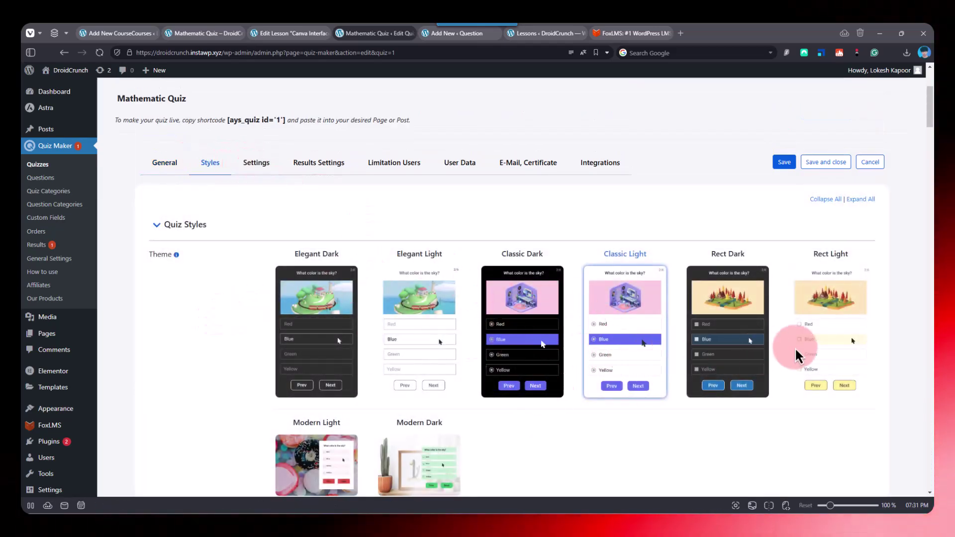
pyautogui.scroll(-5, 192, 356)
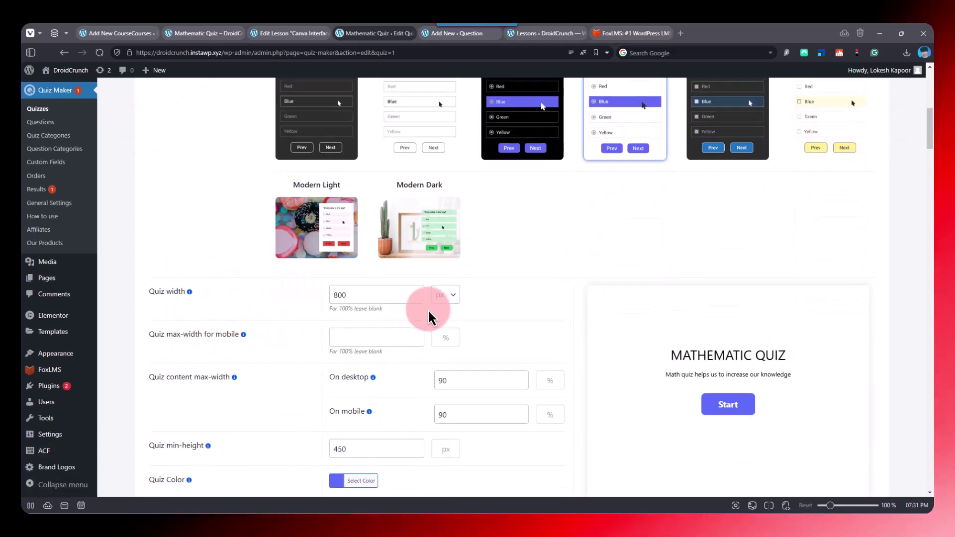
pyautogui.scroll(-2, 661, 287)
pyautogui.scroll(10, 449, 362)
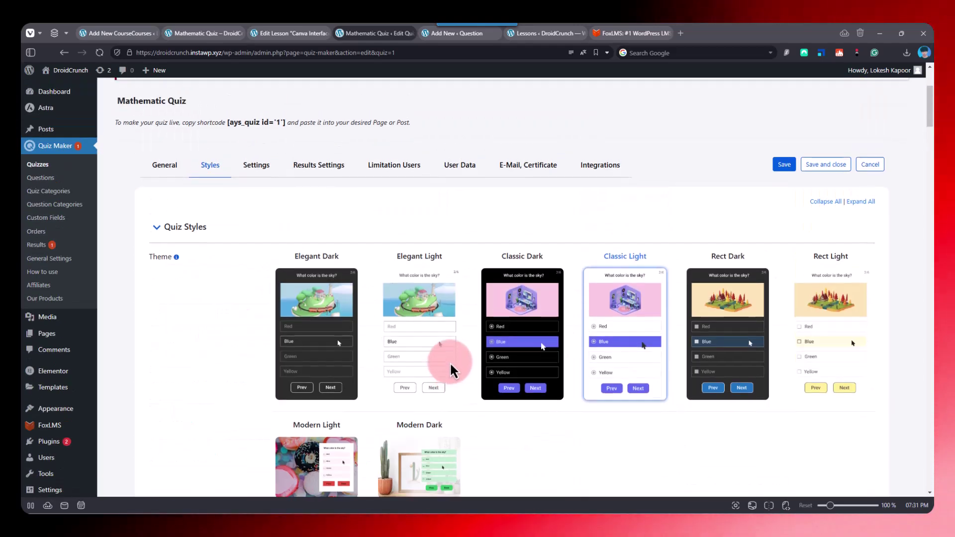
pyautogui.click(253, 334)
pyautogui.scroll(-4, 432, 345)
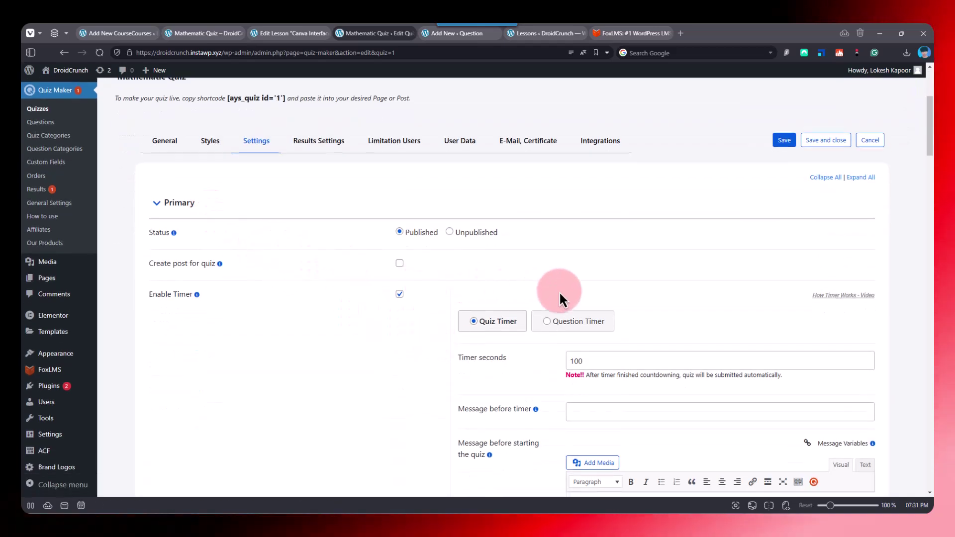
pyautogui.scroll(-1, 680, 341)
pyautogui.scroll(-4, 681, 338)
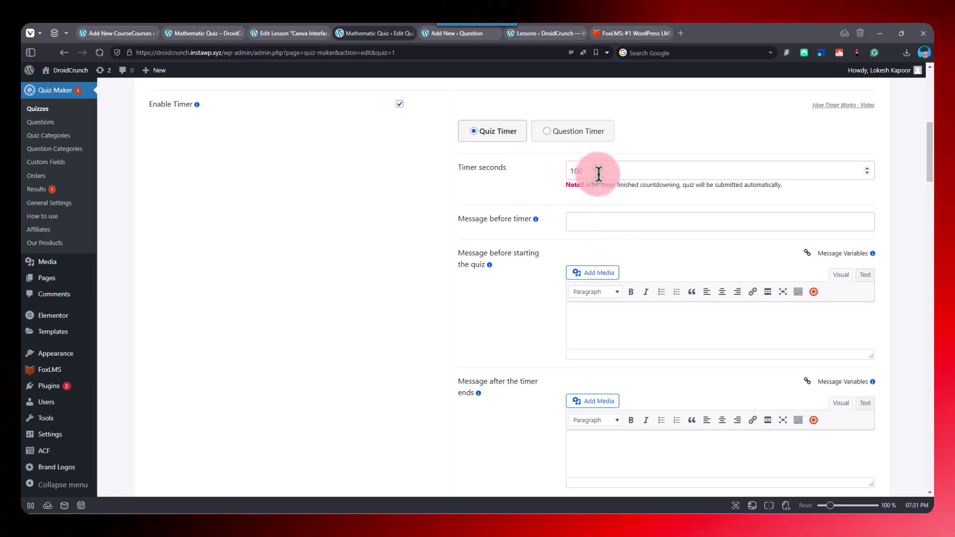
pyautogui.scroll(-4, 518, 194)
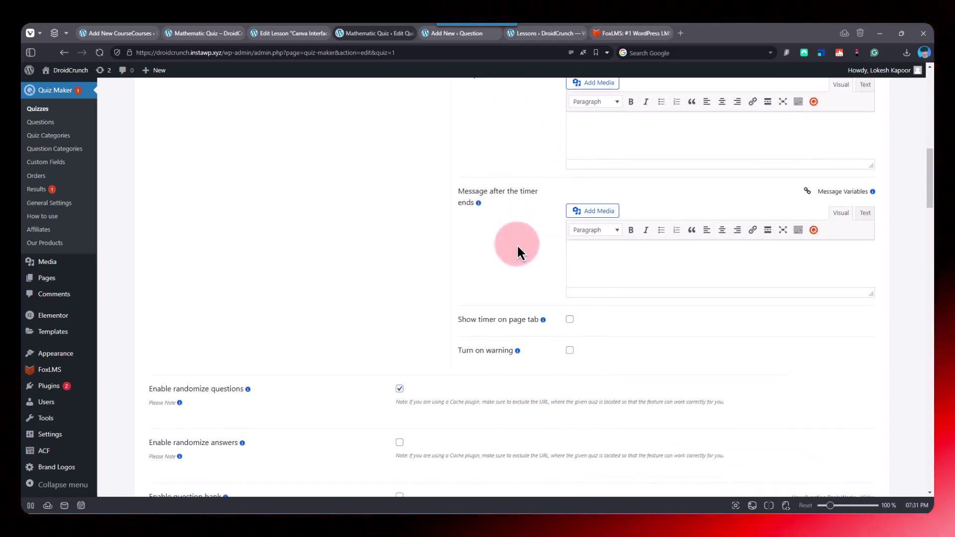
pyautogui.scroll(-5, 517, 234)
pyautogui.scroll(14, 520, 221)
pyautogui.scroll(3, 530, 236)
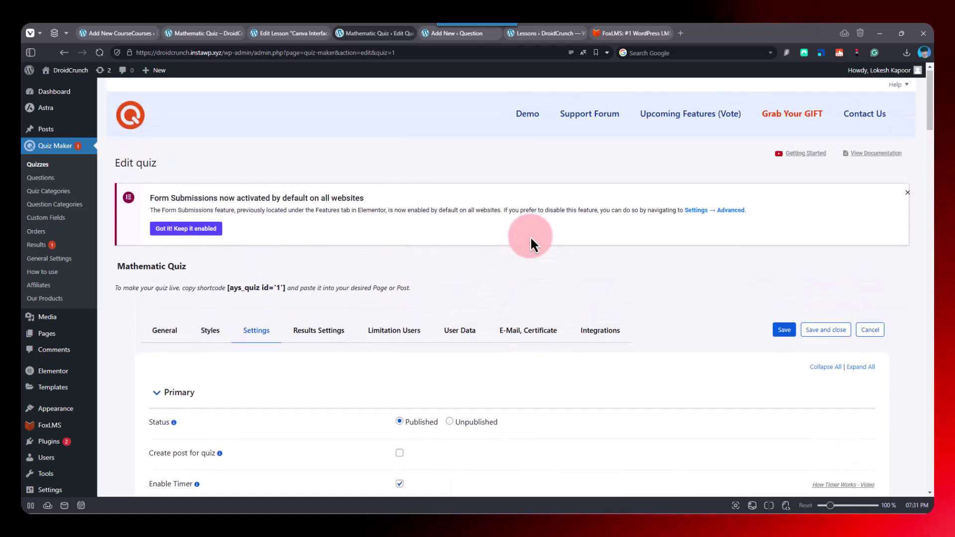
pyautogui.scroll(-6, 480, 363)
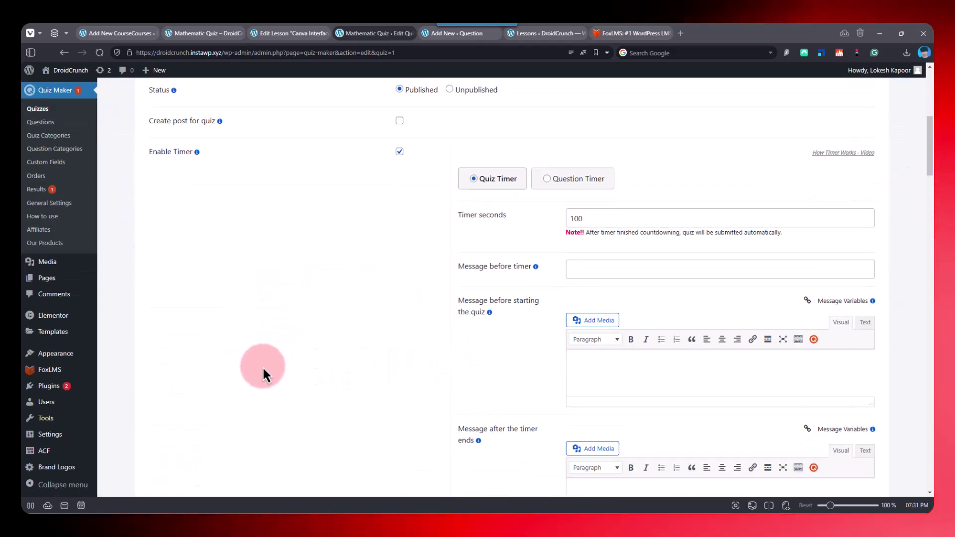
pyautogui.scroll(-1, 304, 368)
pyautogui.scroll(-7, 306, 362)
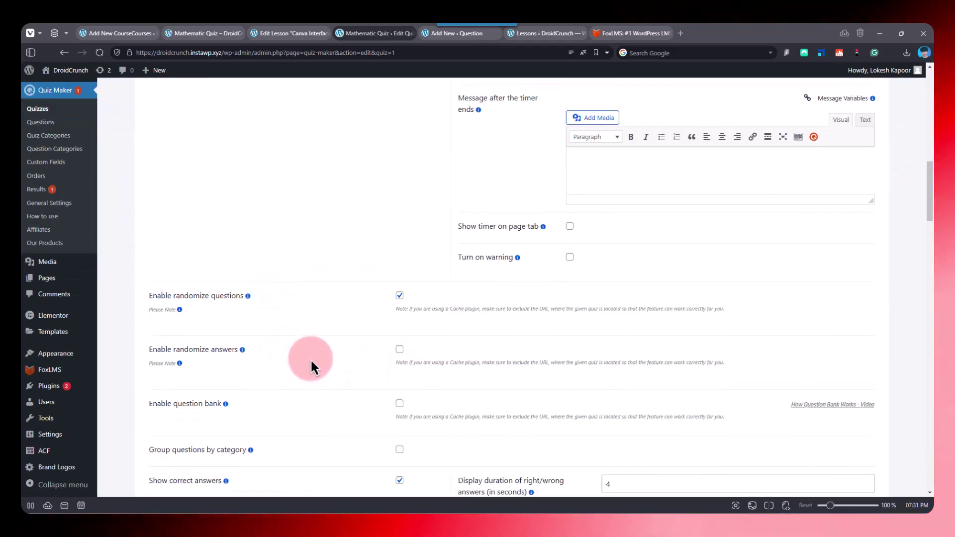
pyautogui.scroll(15, 731, 298)
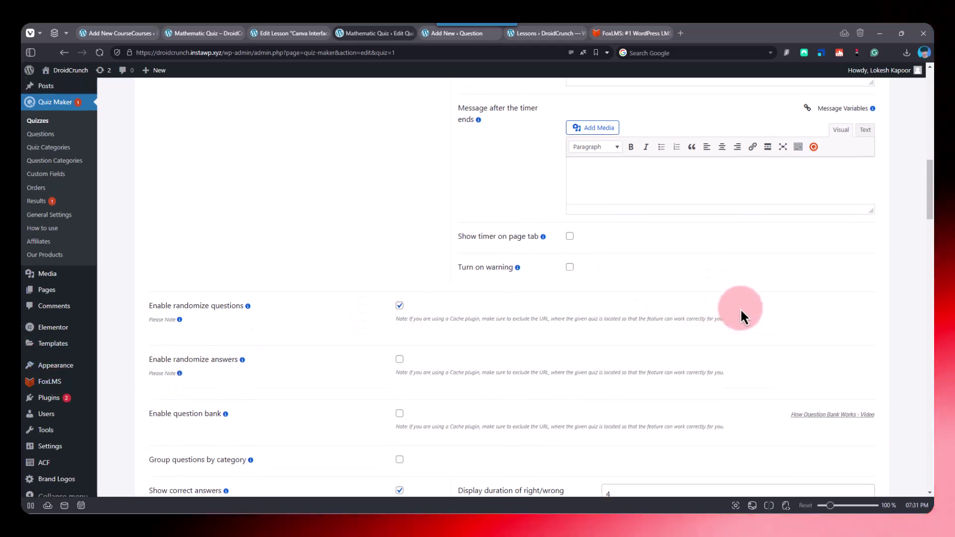
pyautogui.scroll(1, 741, 310)
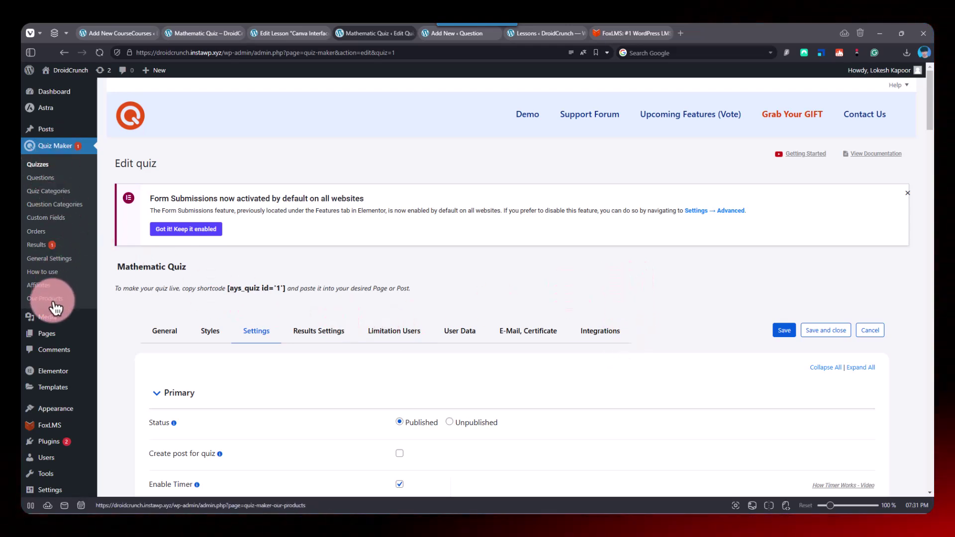
# - Scroll the Quiz Maker How to use guide, then return to the Mathematic Quiz lesson
pyautogui.click(54, 274)
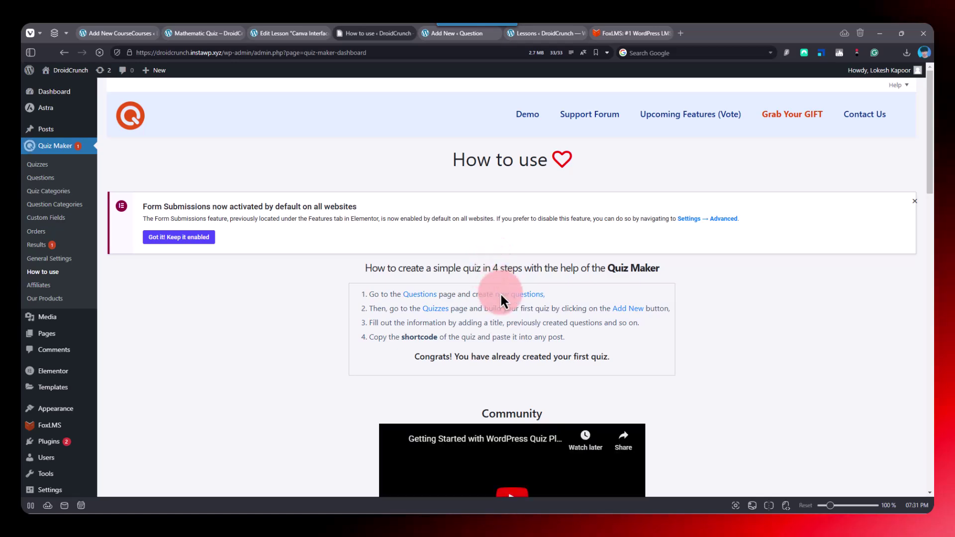
pyautogui.scroll(-4, 500, 292)
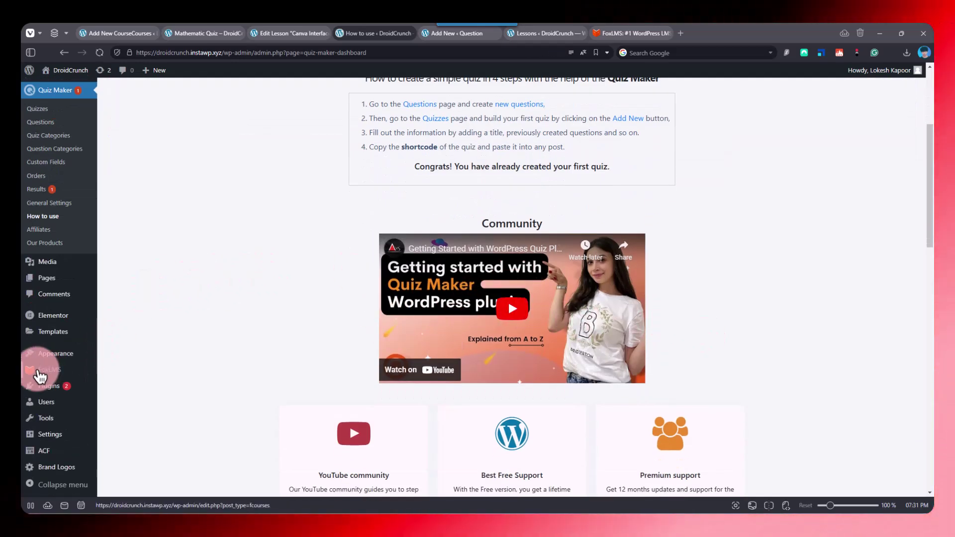
pyautogui.click(204, 33)
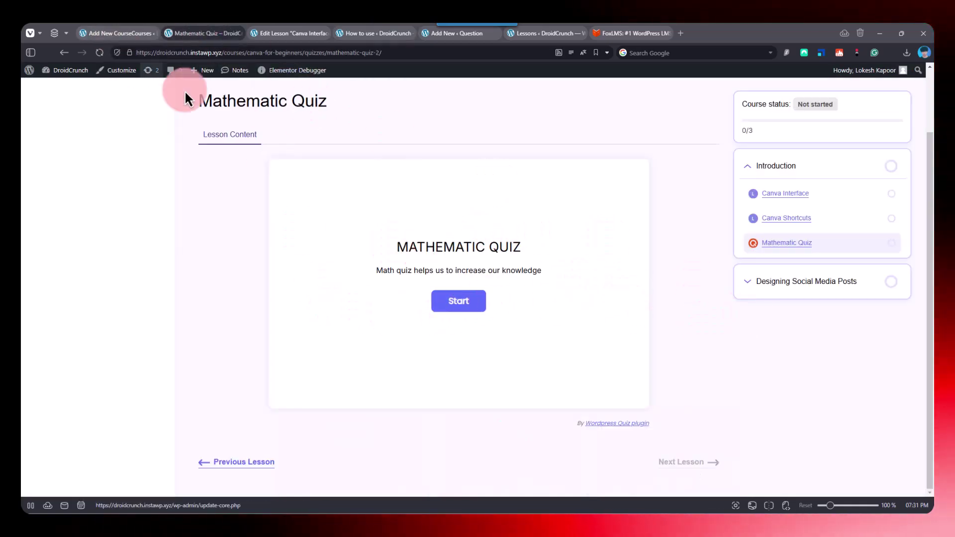
# - Start the Mathematic Quiz and answer 30 for 10+20 and 200 for 5*40
pyautogui.click(462, 318)
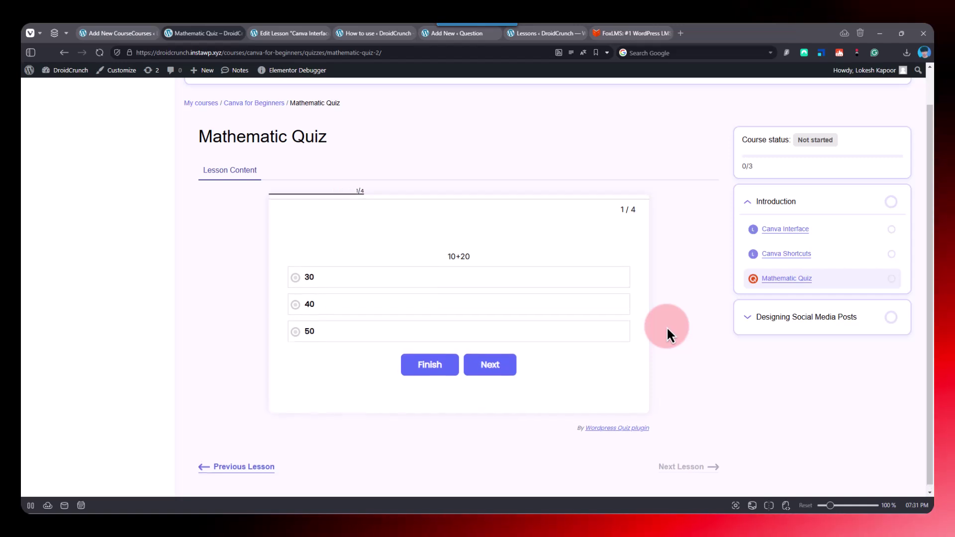
pyautogui.click(305, 296)
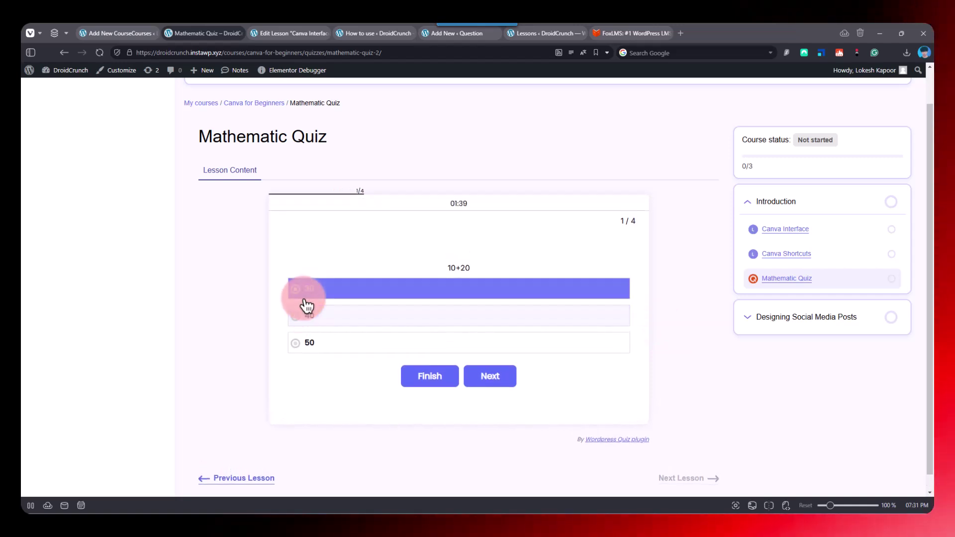
pyautogui.click(487, 379)
pyautogui.click(324, 348)
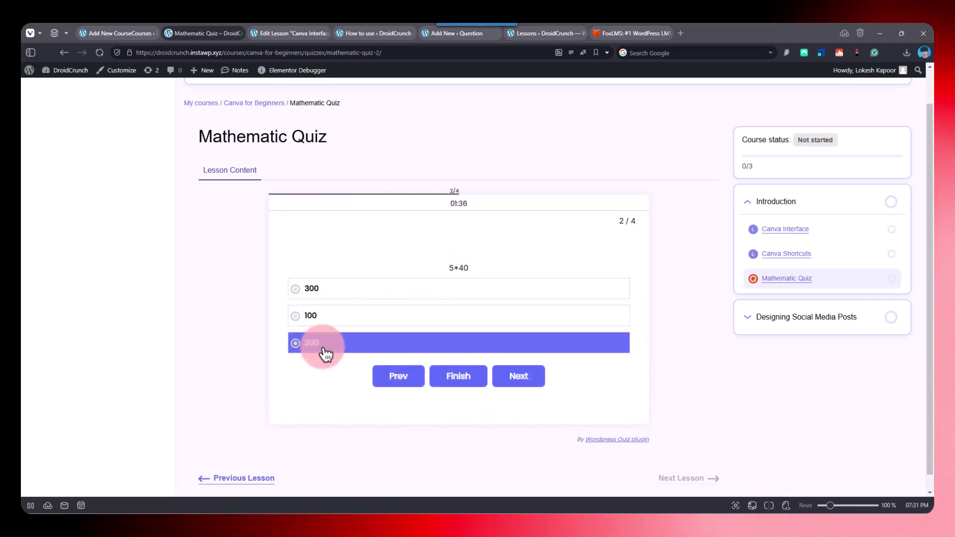
pyautogui.click(526, 383)
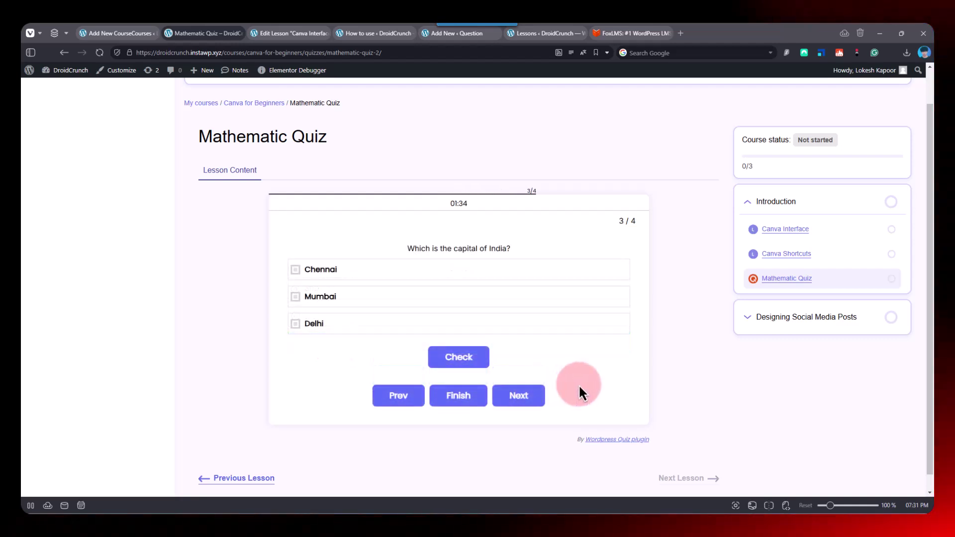
# - Answer Delhi for India's capital and 50 for 150/3, then view the 100% result
pyautogui.click(372, 332)
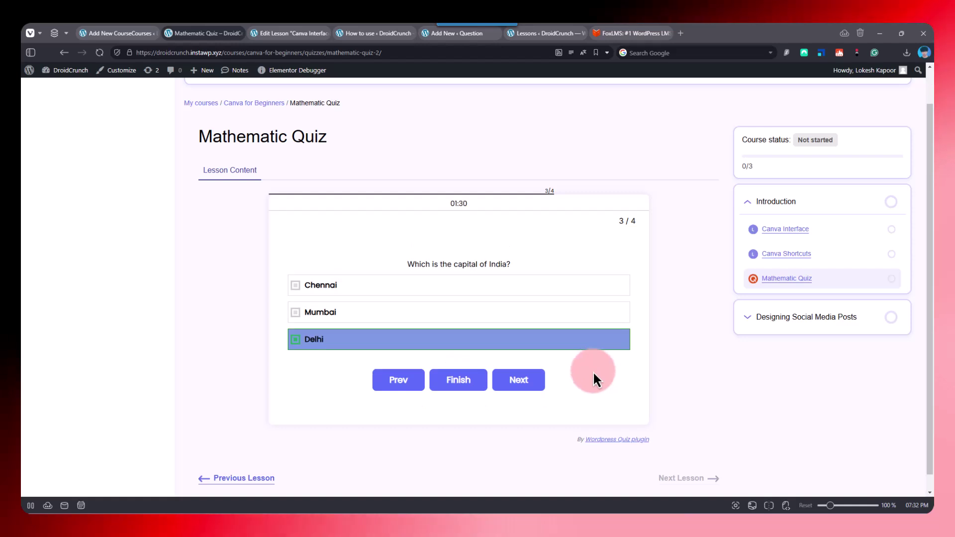
pyautogui.click(513, 379)
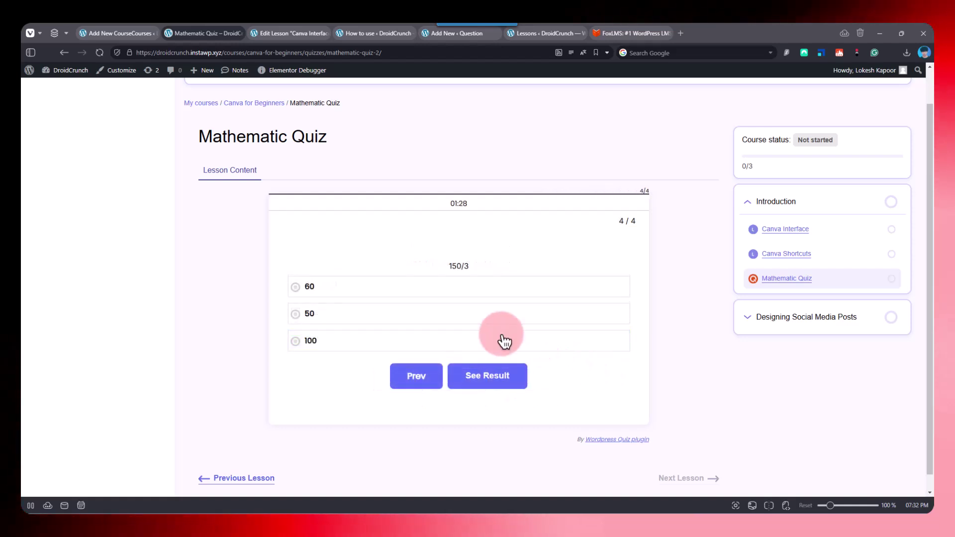
pyautogui.click(316, 320)
pyautogui.click(474, 386)
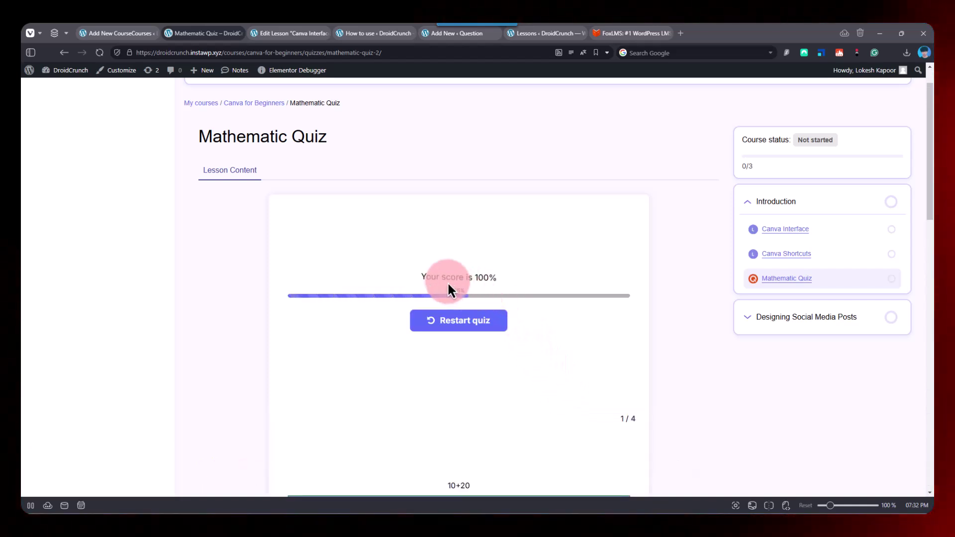
# - Scroll through the answered quiz results and go back to the Canva Shortcuts lesson
pyautogui.scroll(-6, 557, 284)
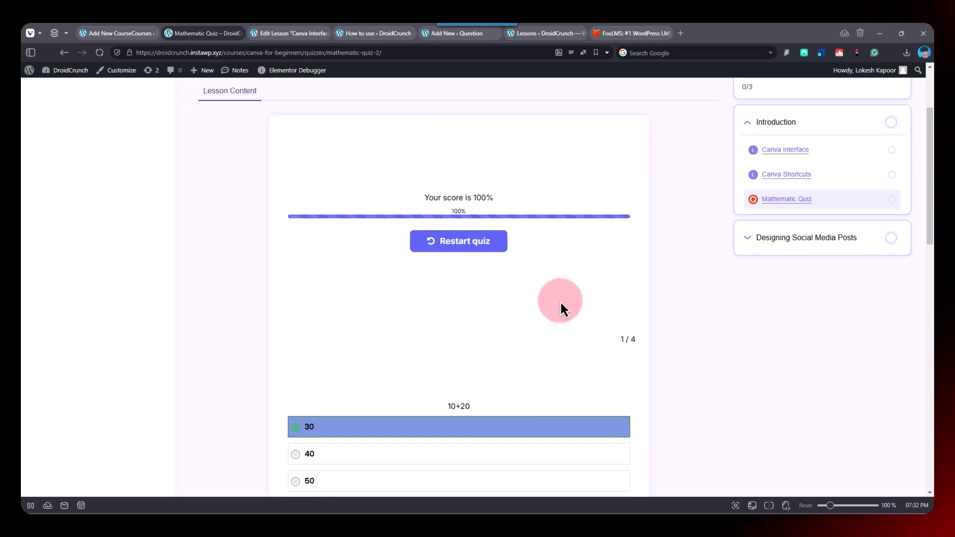
pyautogui.scroll(-11, 368, 270)
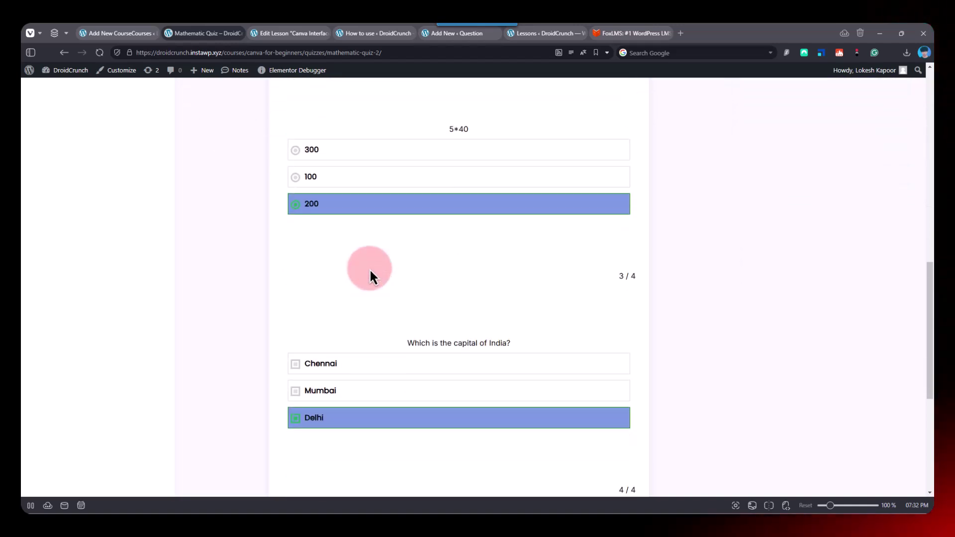
pyautogui.scroll(18, 369, 269)
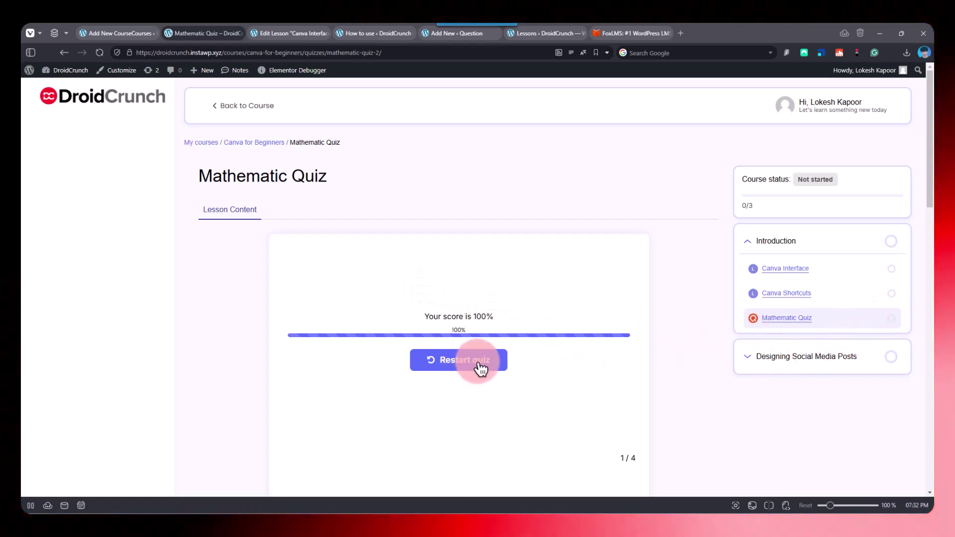
pyautogui.scroll(-1, 494, 380)
pyautogui.scroll(-15, 504, 381)
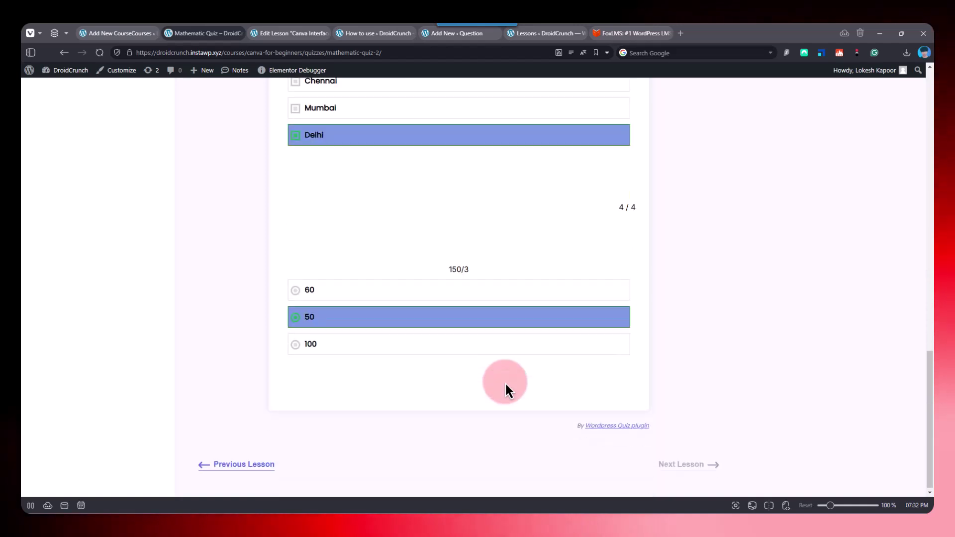
pyautogui.scroll(5, 505, 382)
pyautogui.scroll(-8, 596, 440)
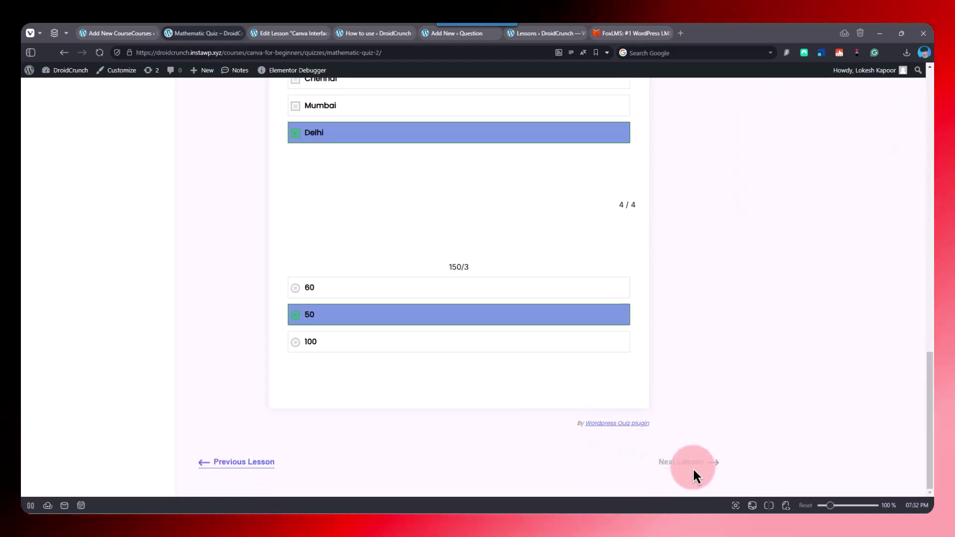
pyautogui.click(247, 462)
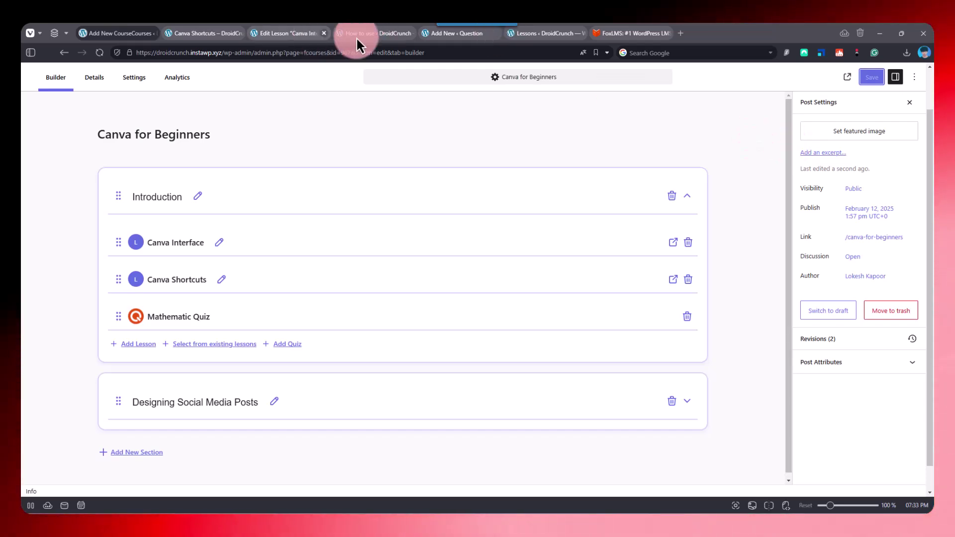
# - On foxlms.com, open the Pricing page from the footer's Pages links
pyautogui.click(622, 34)
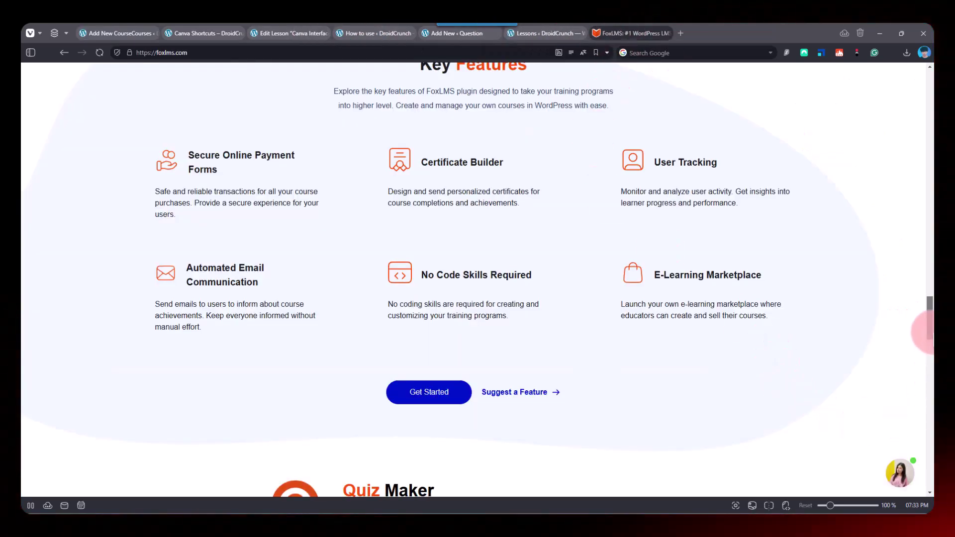
pyautogui.moveTo(929, 322); pyautogui.dragTo(931, 470)
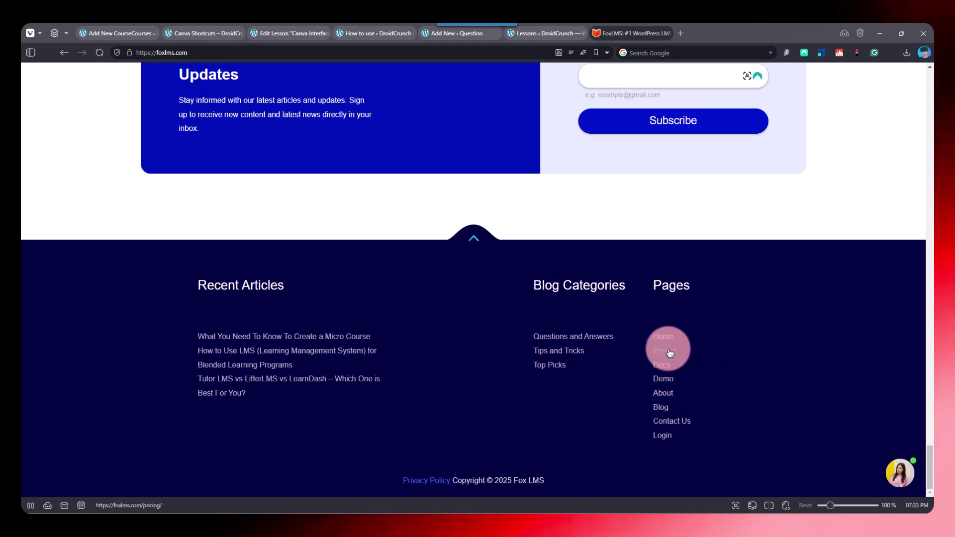
pyautogui.click(670, 353)
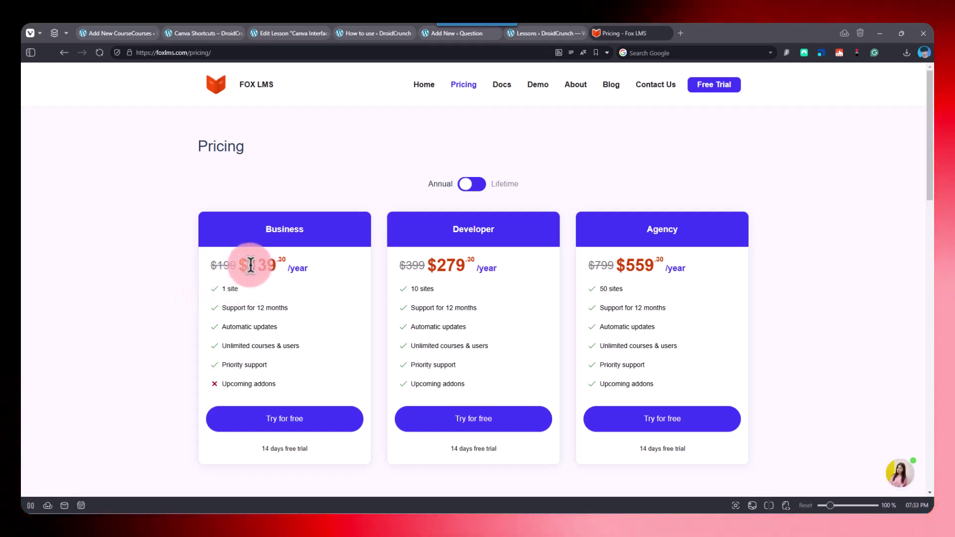
pyautogui.scroll(-1, 321, 280)
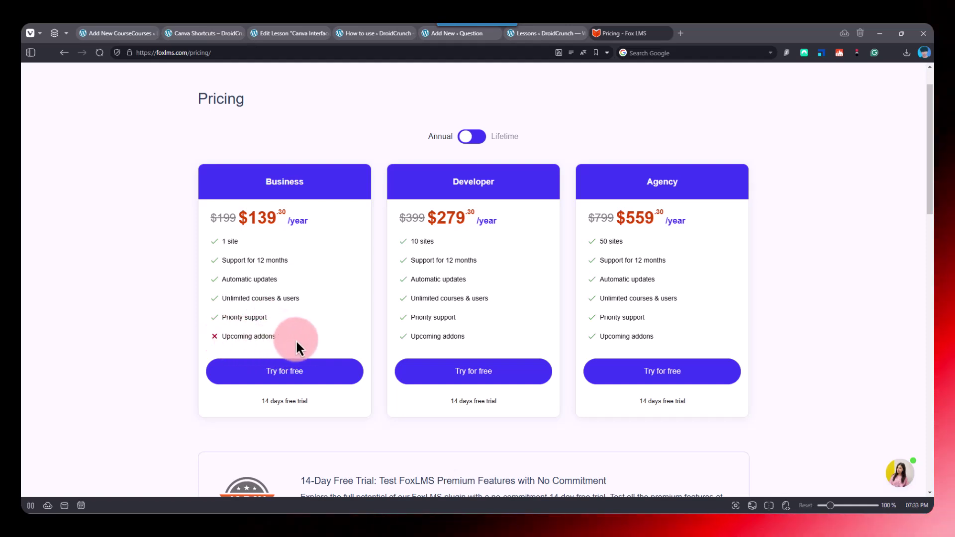
pyautogui.click(482, 141)
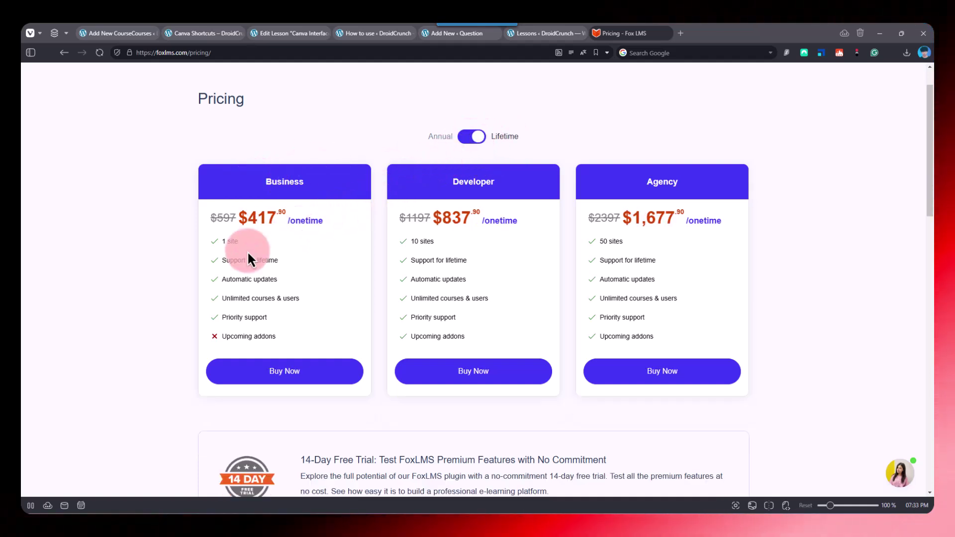
pyautogui.moveTo(247, 216); pyautogui.dragTo(285, 215)
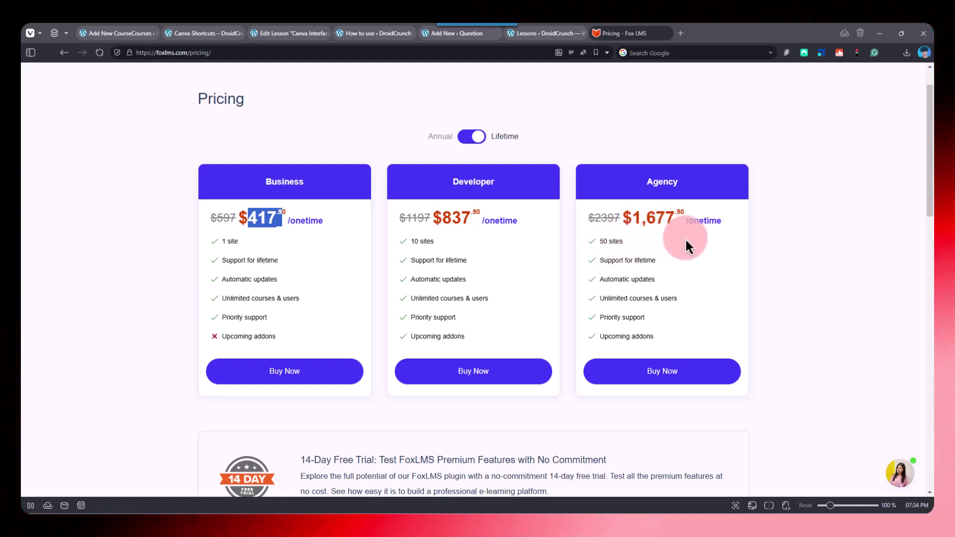
pyautogui.scroll(-5, 605, 302)
pyautogui.scroll(5, 605, 302)
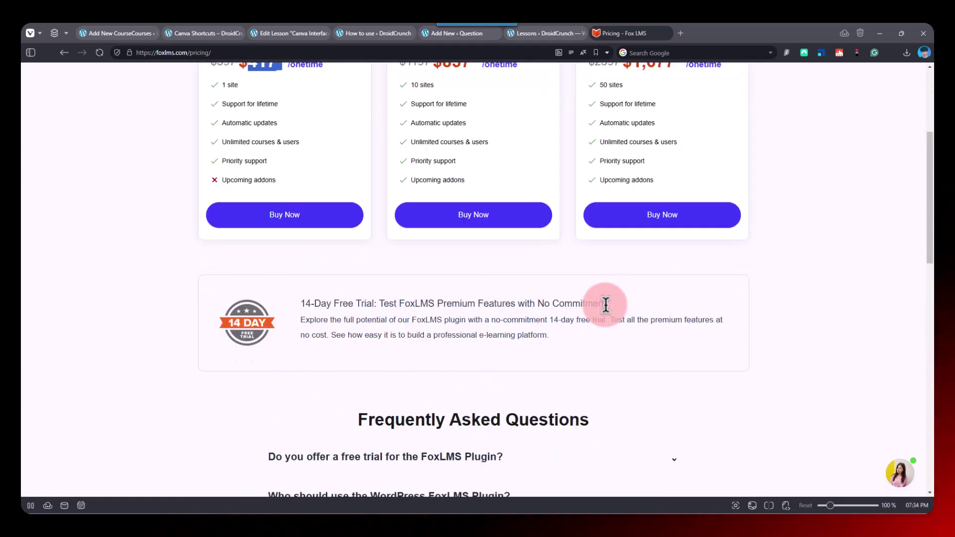
pyautogui.scroll(2, 605, 304)
pyautogui.click(471, 184)
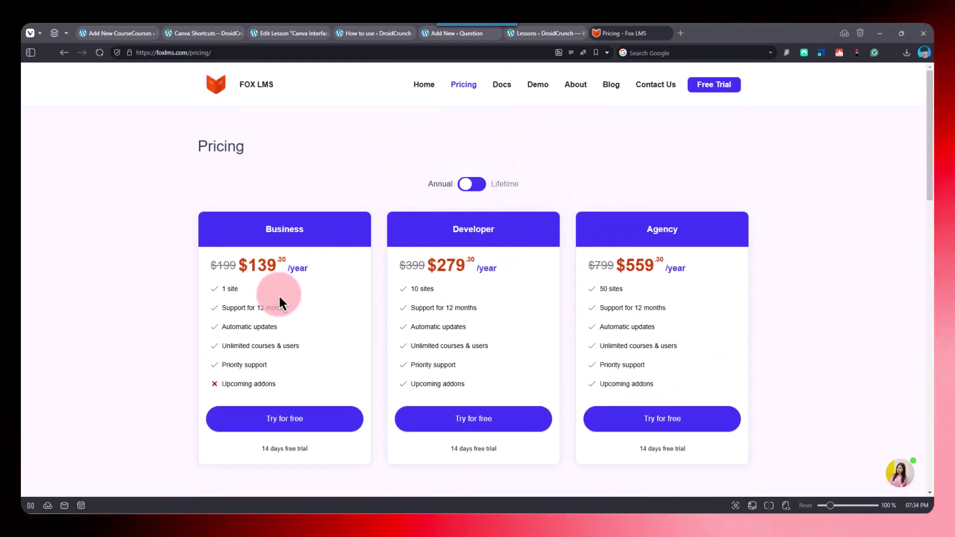
pyautogui.scroll(-2, 679, 375)
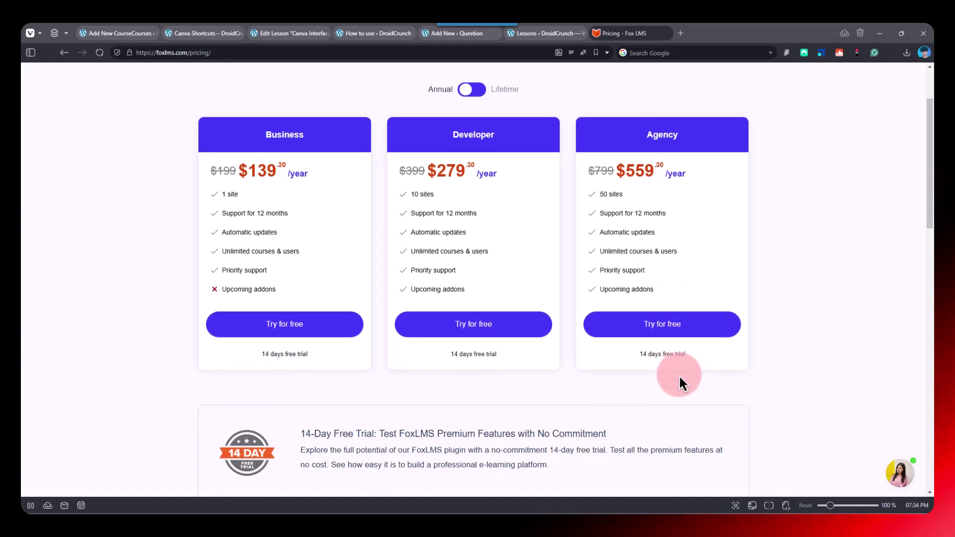
pyautogui.scroll(-3, 679, 375)
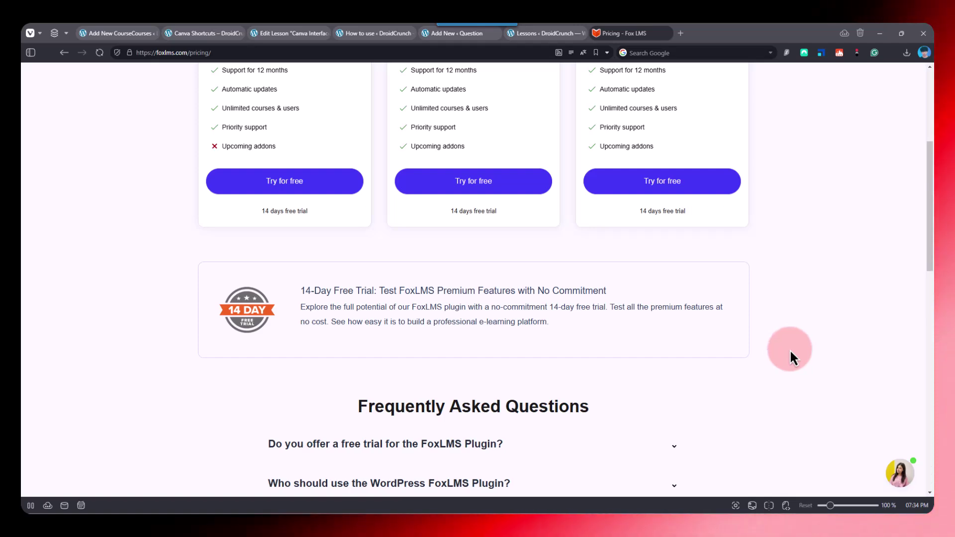
pyautogui.scroll(1, 931, 239)
pyautogui.moveTo(928, 238); pyautogui.dragTo(916, 259)
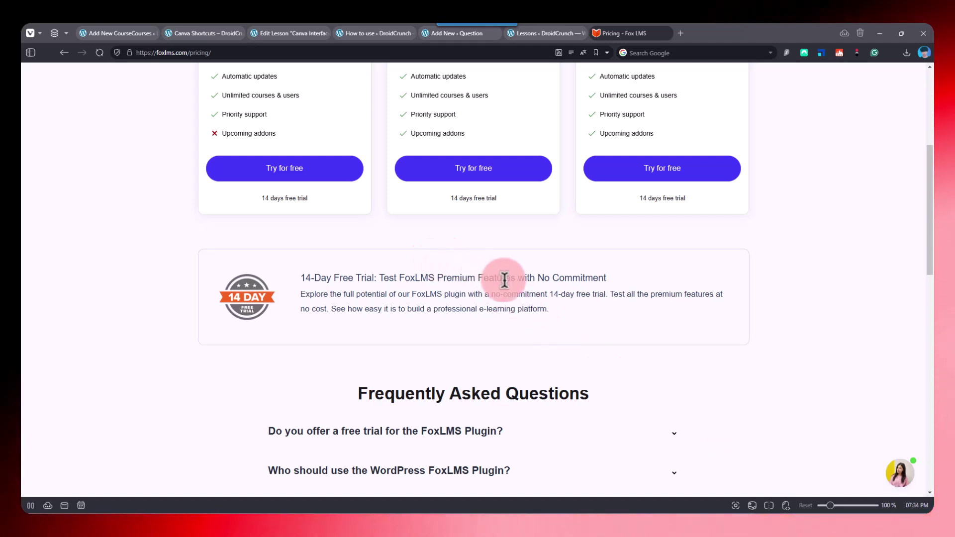
pyautogui.scroll(5, 495, 279)
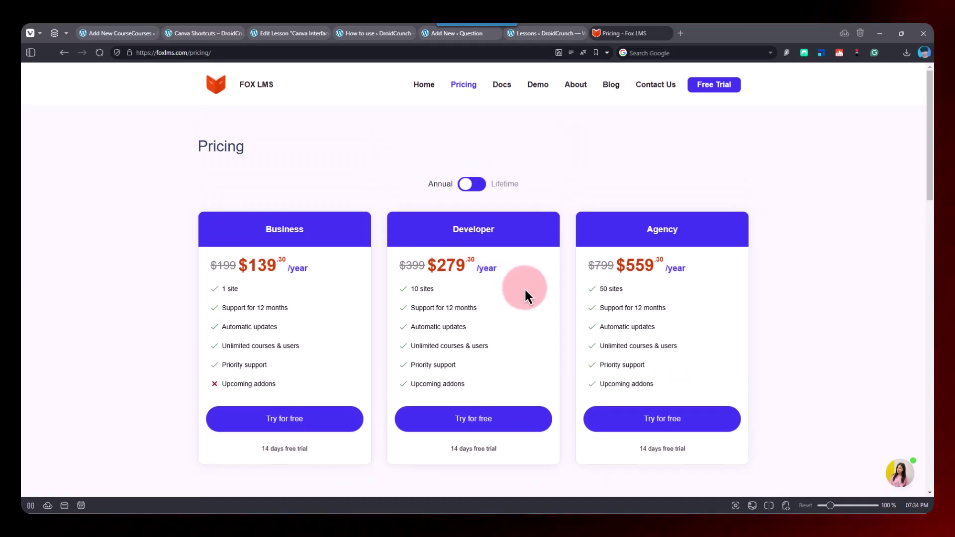
pyautogui.moveTo(112, 34)
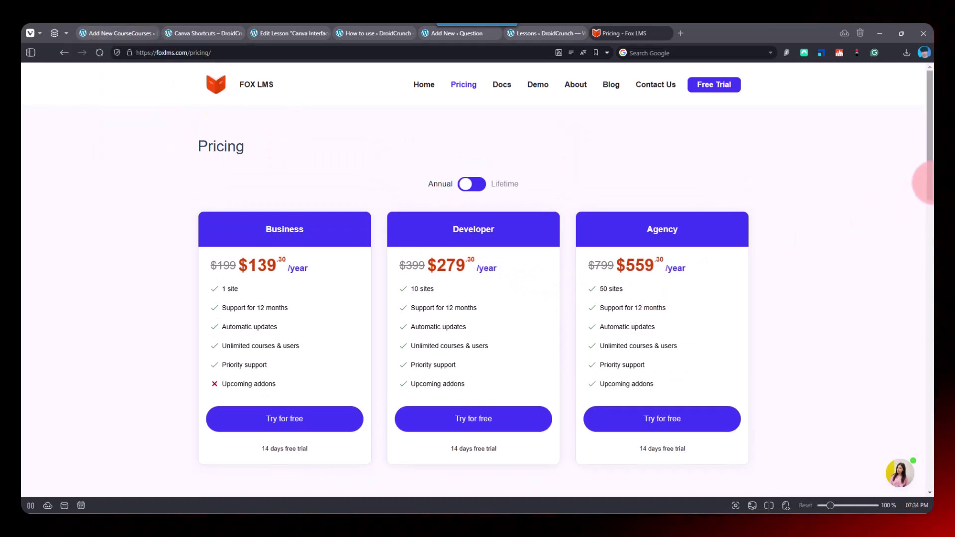
pyautogui.scroll(-1, 931, 194)
pyautogui.moveTo(931, 194); pyautogui.dragTo(774, 124)
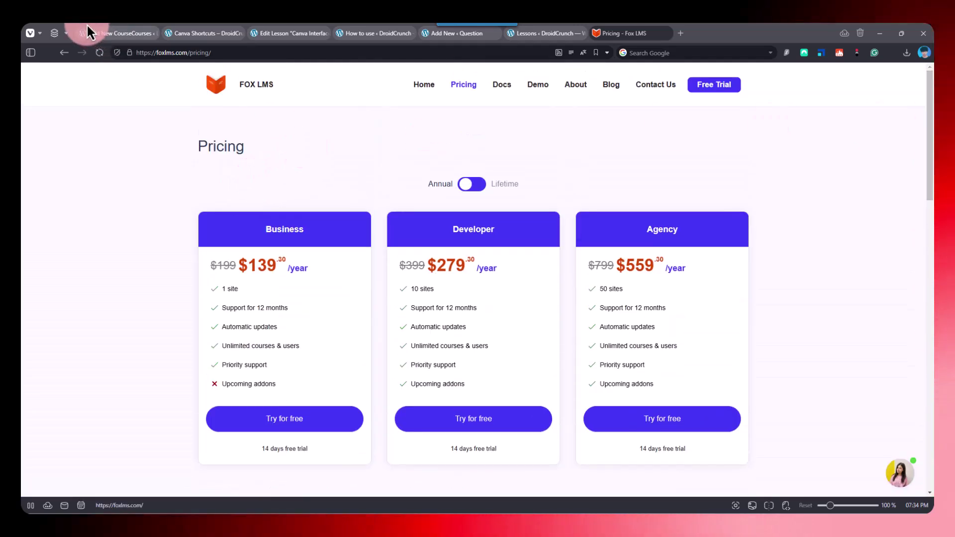
pyautogui.moveTo(99, 38)
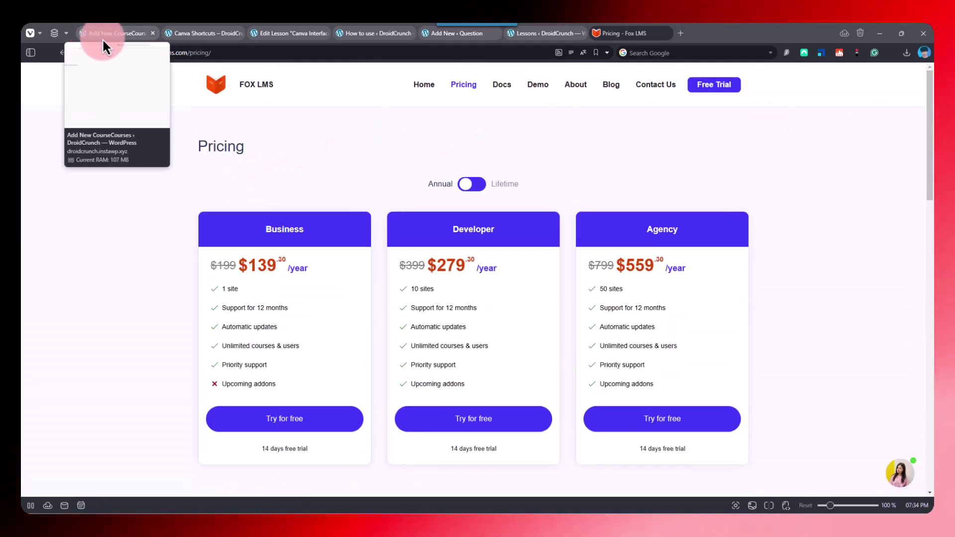